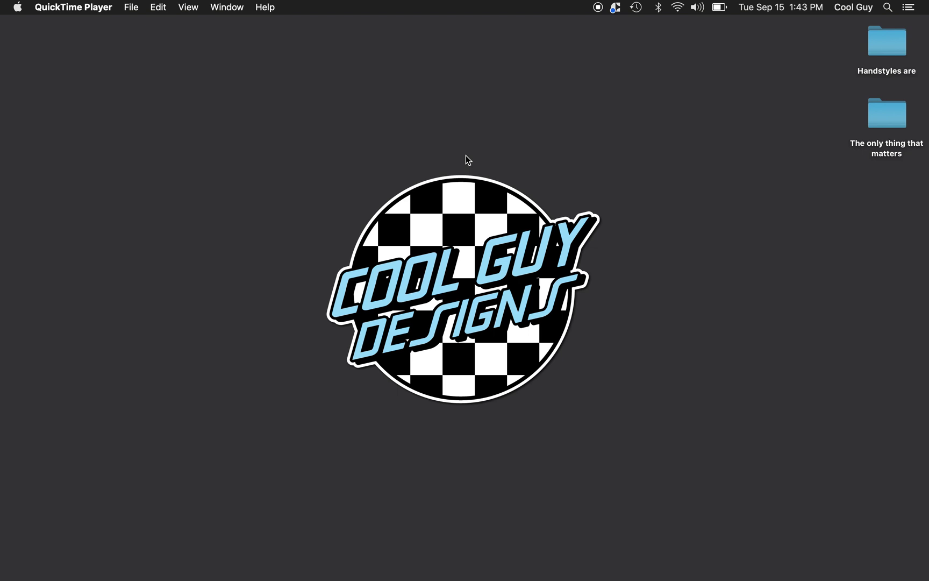
Step: Switch to Illustrator and create a 2000 x 1000 px document named Throw Up in RGB at 300 ppi
{"action": "key", "text": "super+Tab"}
{"action": "key", "text": "super+Tab"}
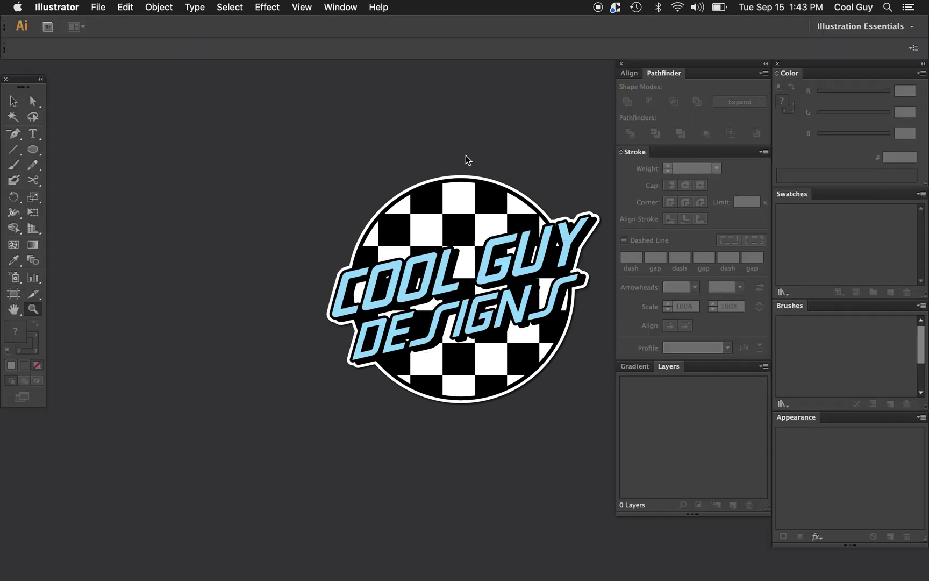
{"action": "left_click", "coordinate": [98, 7]}
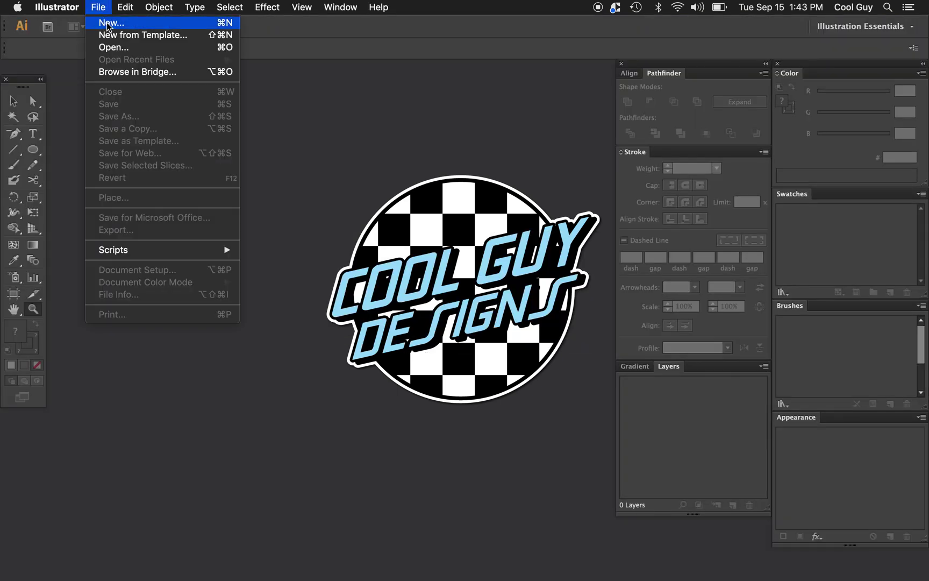
{"action": "left_click", "coordinate": [107, 24]}
{"action": "type", "text": "Throw Up"}
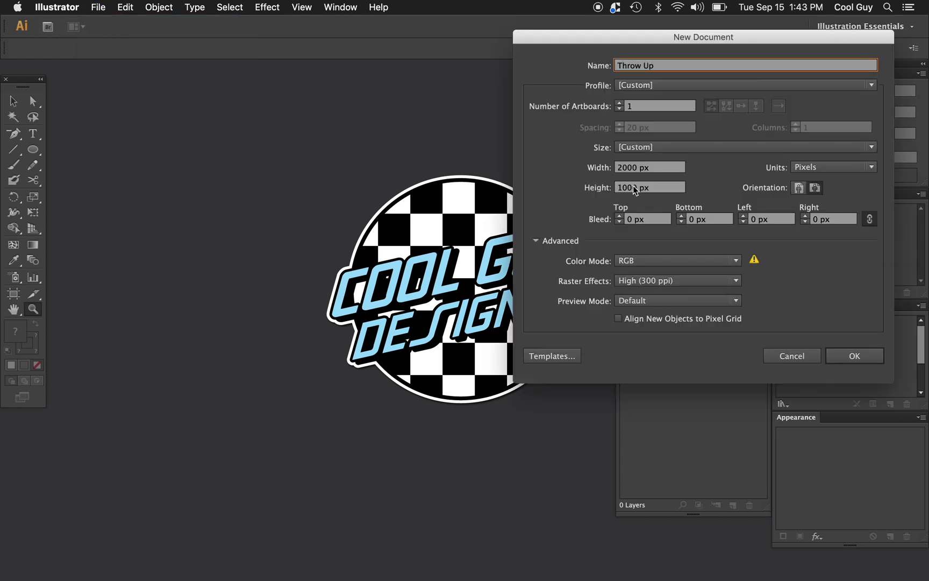
{"action": "left_click", "coordinate": [657, 169]}
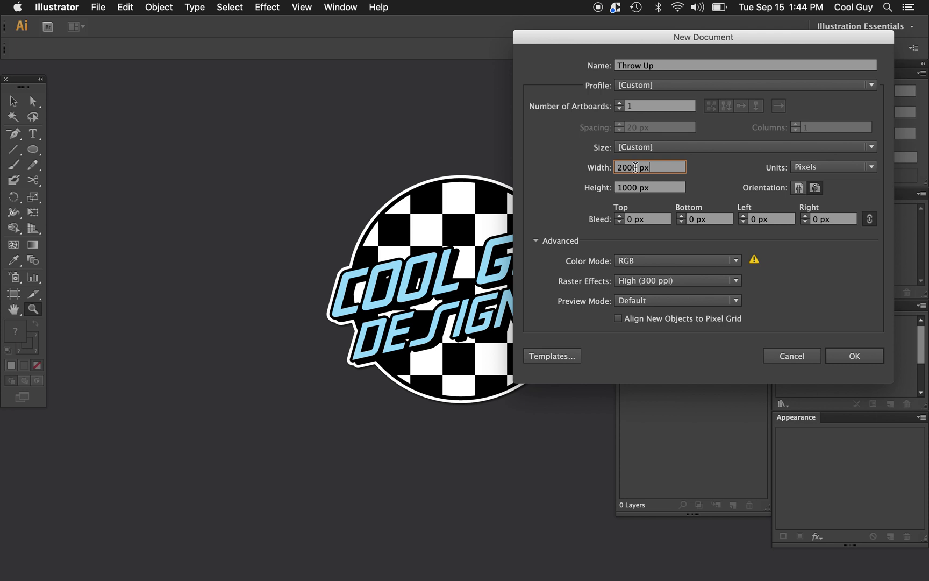
{"action": "left_click", "coordinate": [832, 168]}
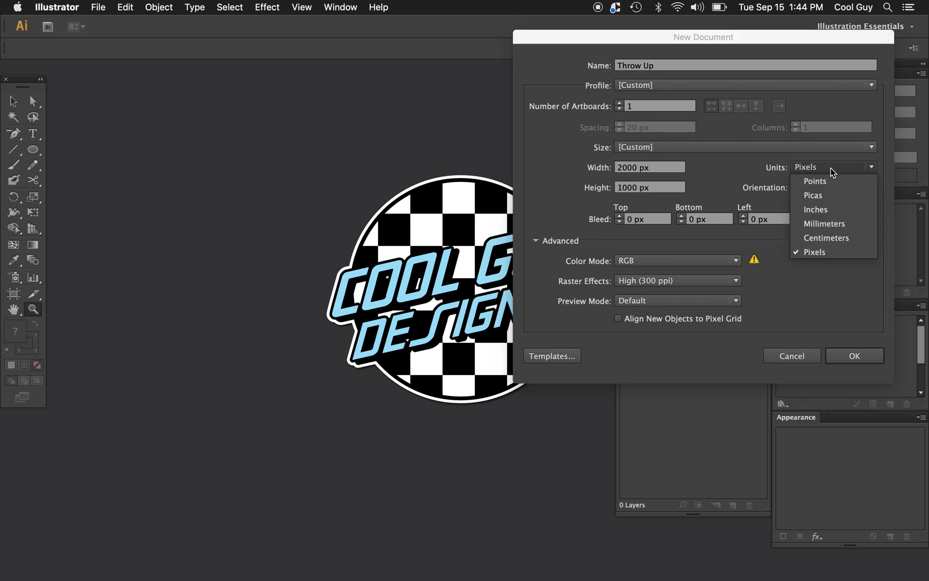
{"action": "left_click", "coordinate": [814, 252]}
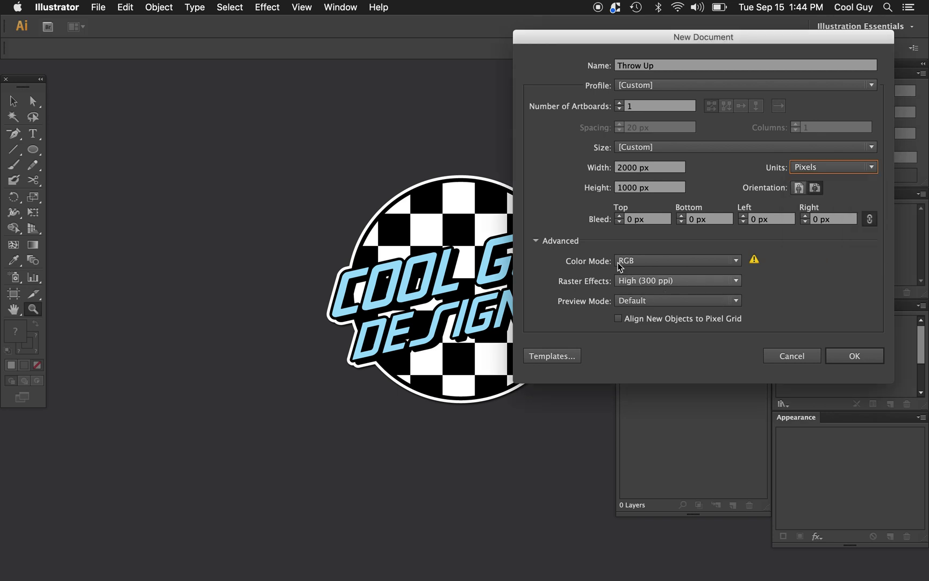
{"action": "left_click", "coordinate": [853, 359]}
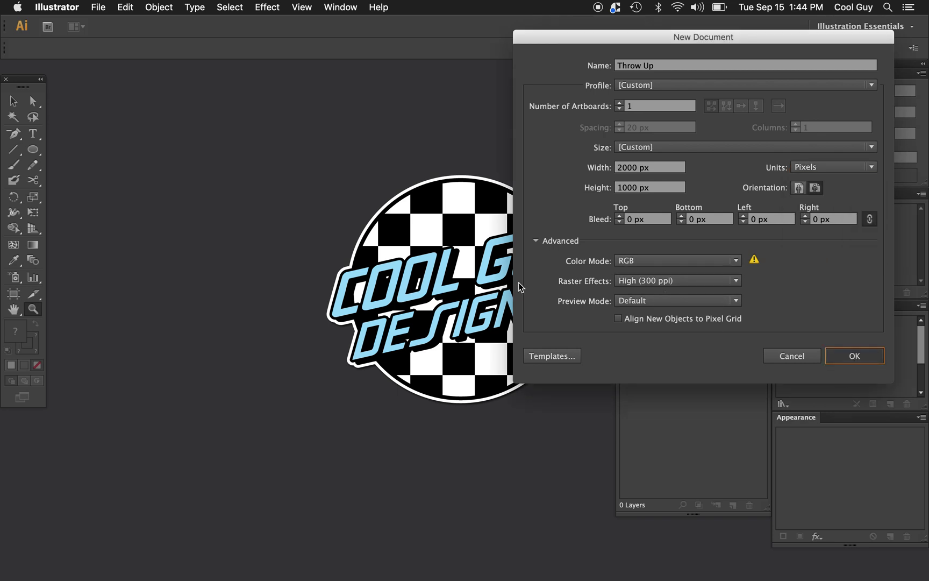
{"action": "key", "text": "Return"}
Step: Show the rulers around the whole artboard
{"action": "left_click", "coordinate": [413, 305], "text": "alt"}
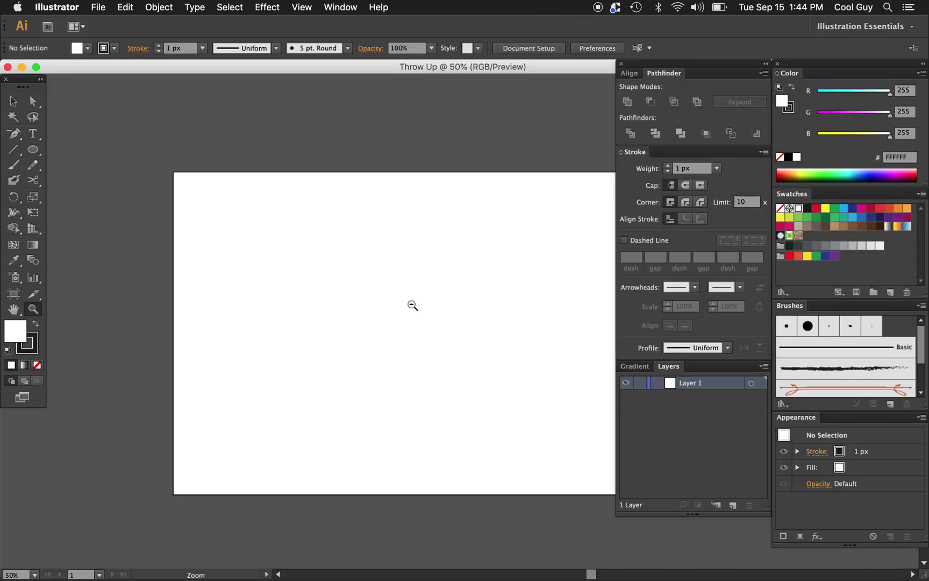
{"action": "left_click", "coordinate": [412, 305], "text": "alt"}
{"action": "scroll", "coordinate": [412, 305], "scroll_direction": "right", "scroll_amount": 10}
{"action": "scroll", "coordinate": [412, 305], "scroll_direction": "down", "scroll_amount": 3}
{"action": "scroll", "coordinate": [413, 305], "scroll_direction": "left", "scroll_amount": 5}
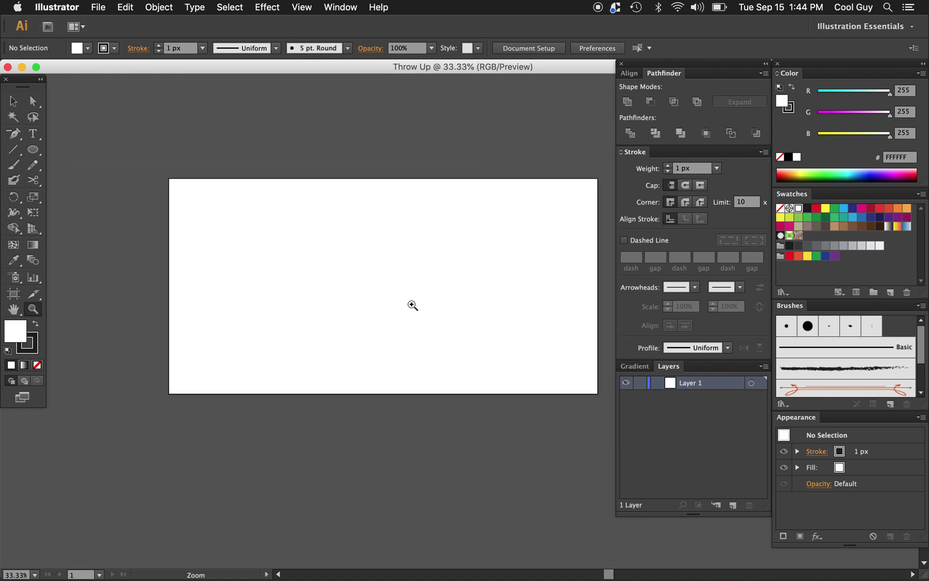
{"action": "scroll", "coordinate": [412, 305], "scroll_direction": "right", "scroll_amount": 1}
{"action": "left_click", "coordinate": [303, 7]}
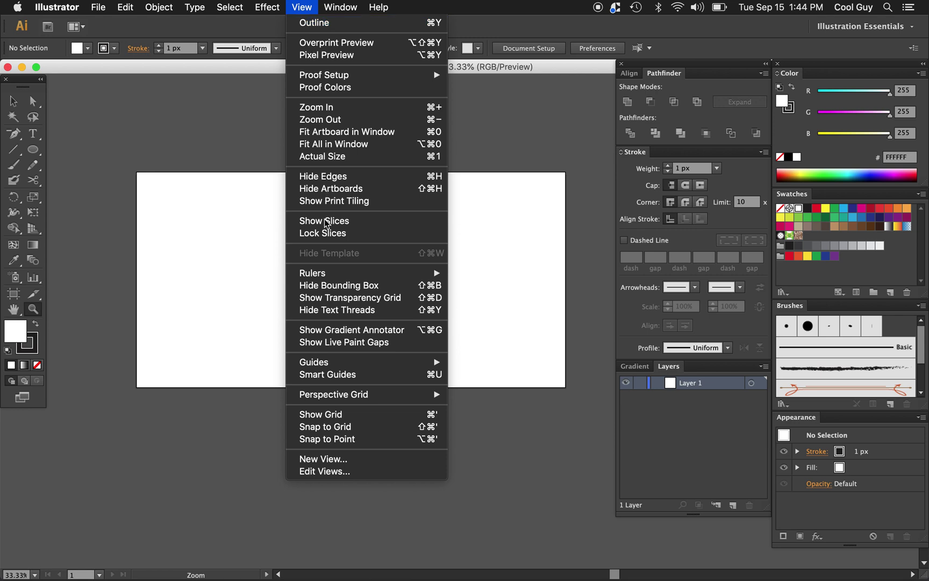
{"action": "mouse_move", "coordinate": [323, 273]}
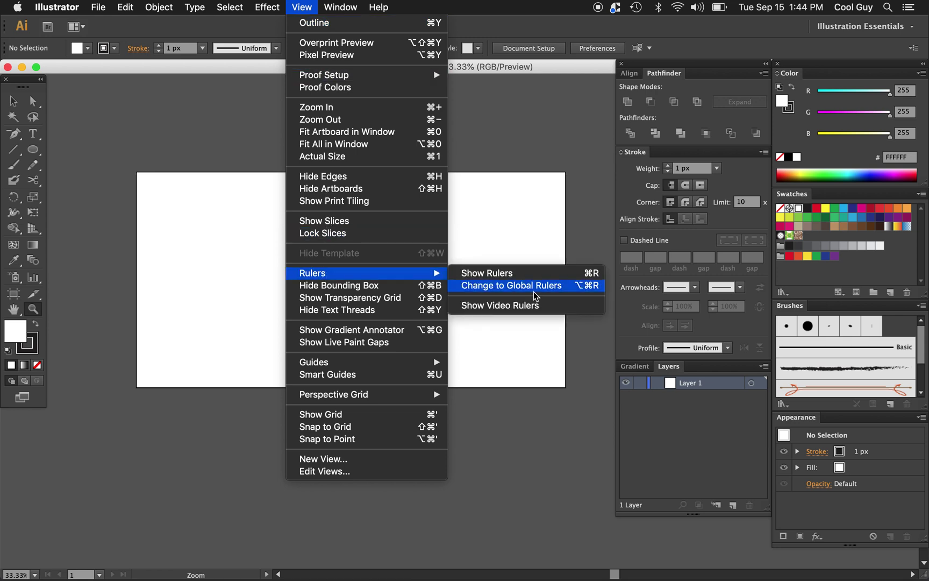
{"action": "left_click", "coordinate": [518, 273]}
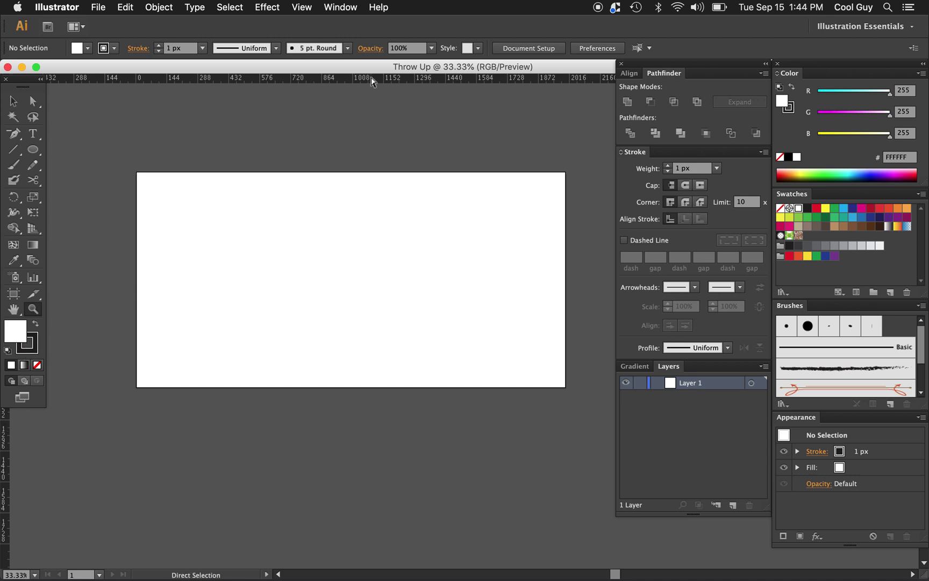
Step: Place two horizontal guides across the artboard, one just over a quarter of the way down and one about two-thirds down
{"action": "left_click_drag", "start_coordinate": [370, 77], "coordinate": [380, 233]}
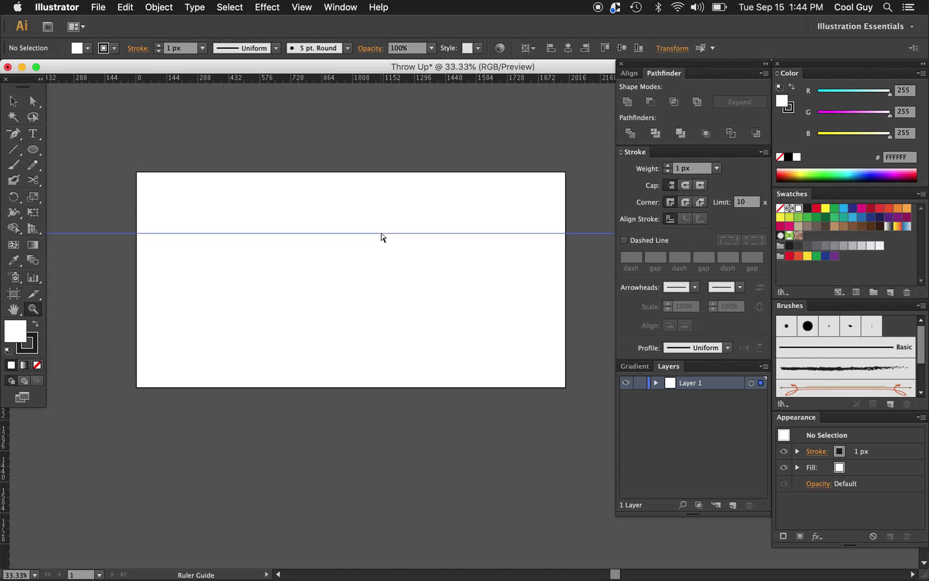
{"action": "left_click_drag", "start_coordinate": [385, 78], "coordinate": [391, 313]}
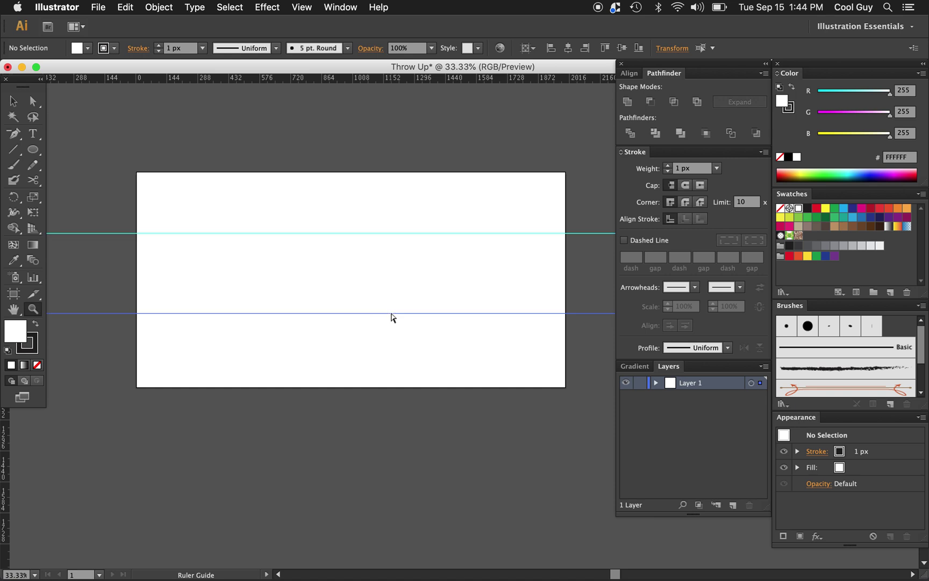
{"action": "left_click", "coordinate": [328, 276]}
{"action": "left_click", "coordinate": [394, 312]}
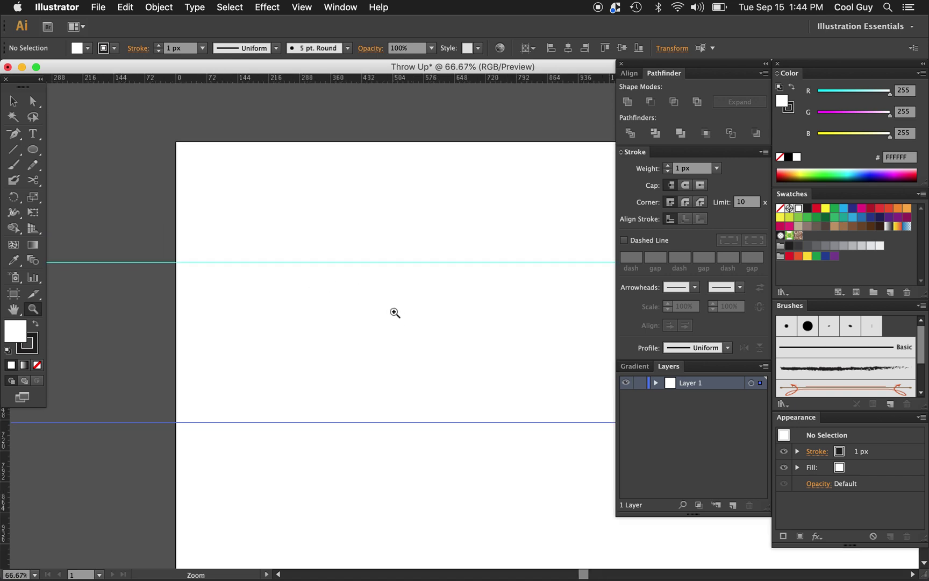
{"action": "key", "text": "v"}
{"action": "left_click", "coordinate": [352, 214]}
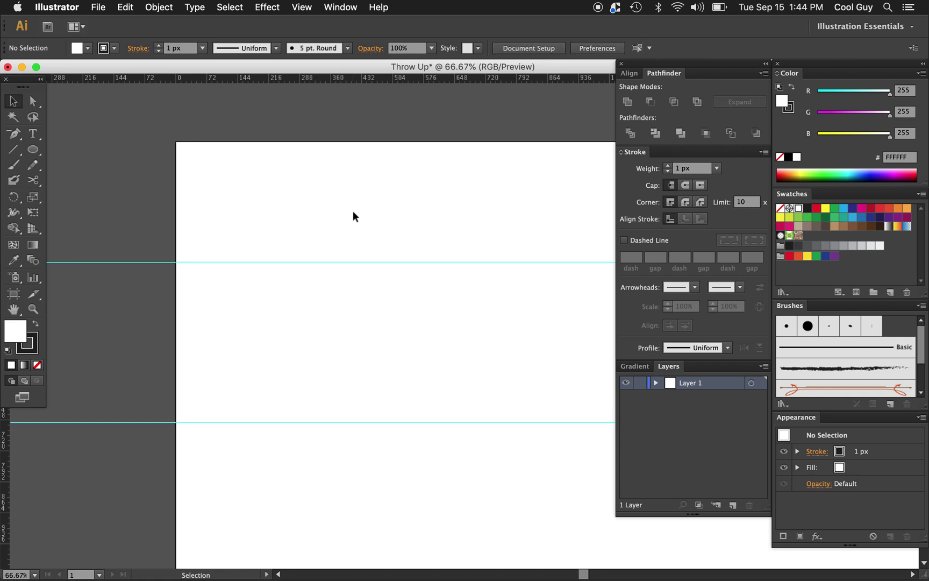
Step: Configure the Pencil tool with fidelity 2.5 pixels, smoothness 69%, and fill new strokes, keep selected and edit selected paths all off
{"action": "scroll", "coordinate": [352, 211], "scroll_direction": "right", "scroll_amount": 5}
{"action": "key", "text": "z"}
{"action": "left_click", "coordinate": [397, 320], "text": "alt"}
{"action": "left_click", "coordinate": [397, 320]}
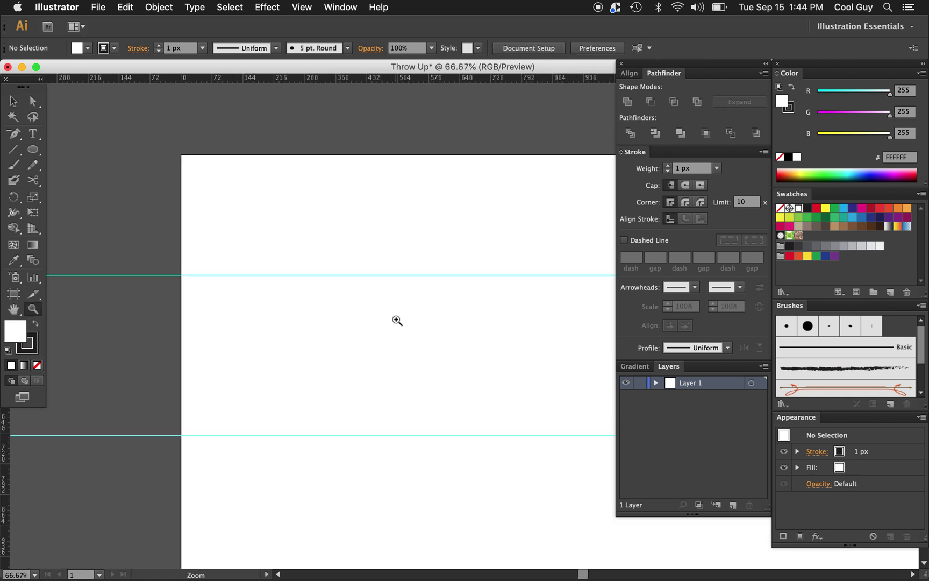
{"action": "left_click", "coordinate": [397, 320], "text": "alt"}
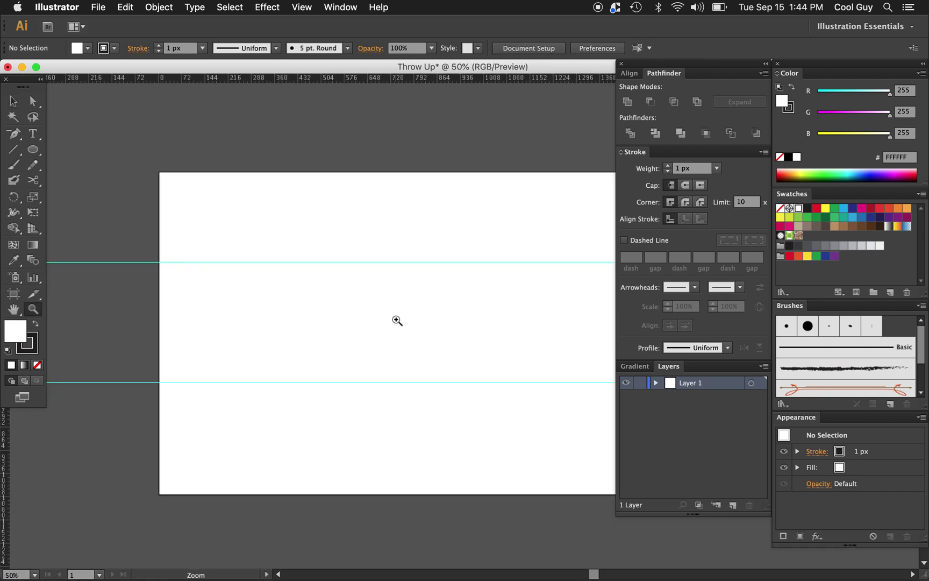
{"action": "scroll", "coordinate": [397, 321], "scroll_direction": "right", "scroll_amount": 5}
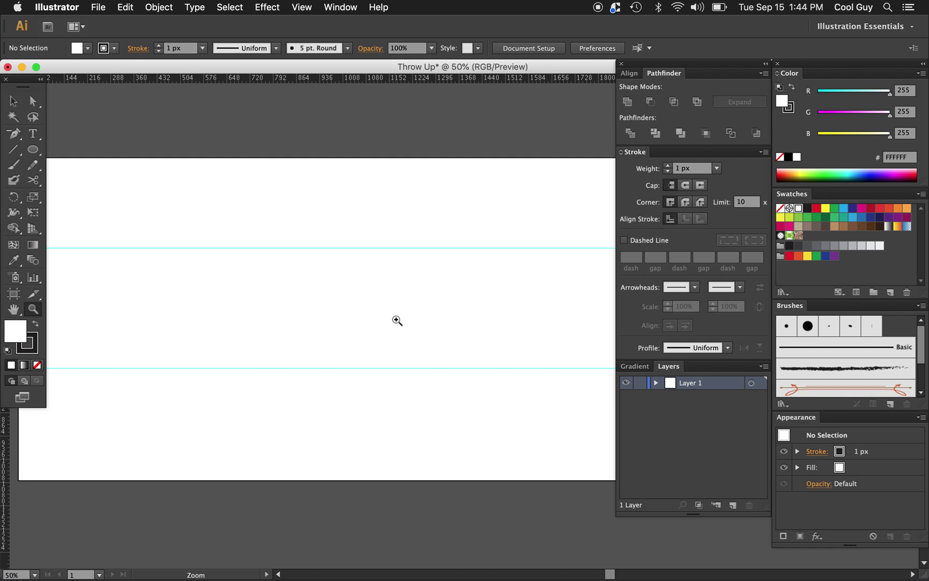
{"action": "left_click", "coordinate": [33, 168]}
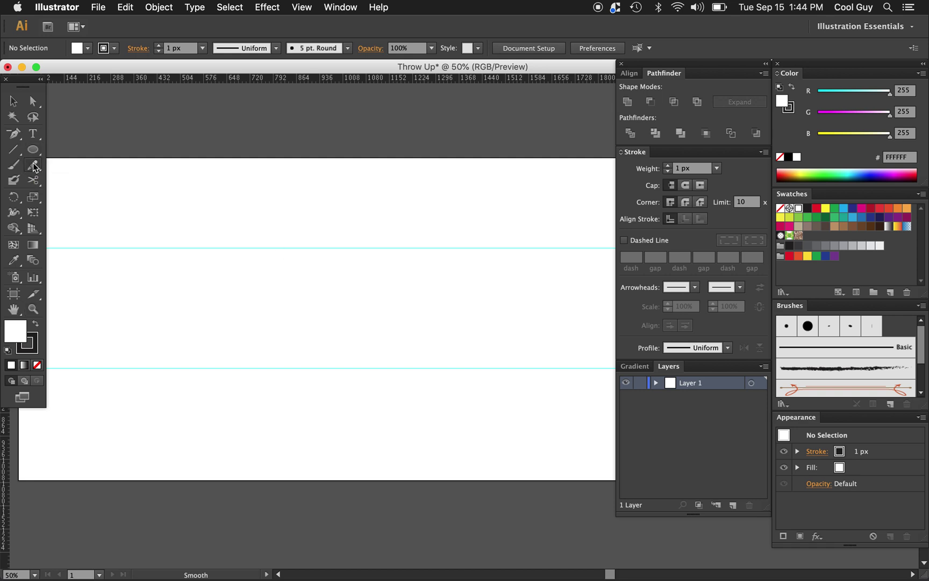
{"action": "double_click", "coordinate": [34, 168]}
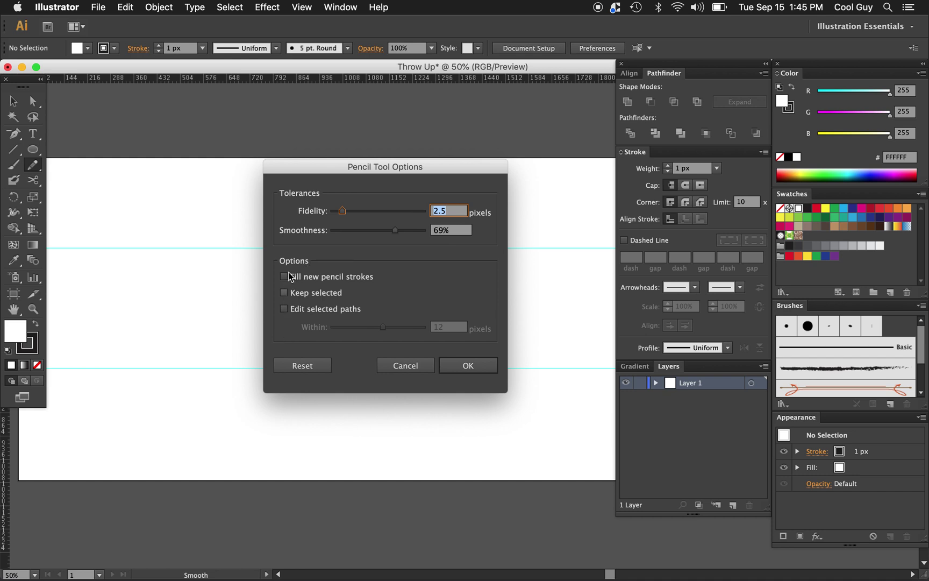
{"action": "left_click", "coordinate": [473, 366]}
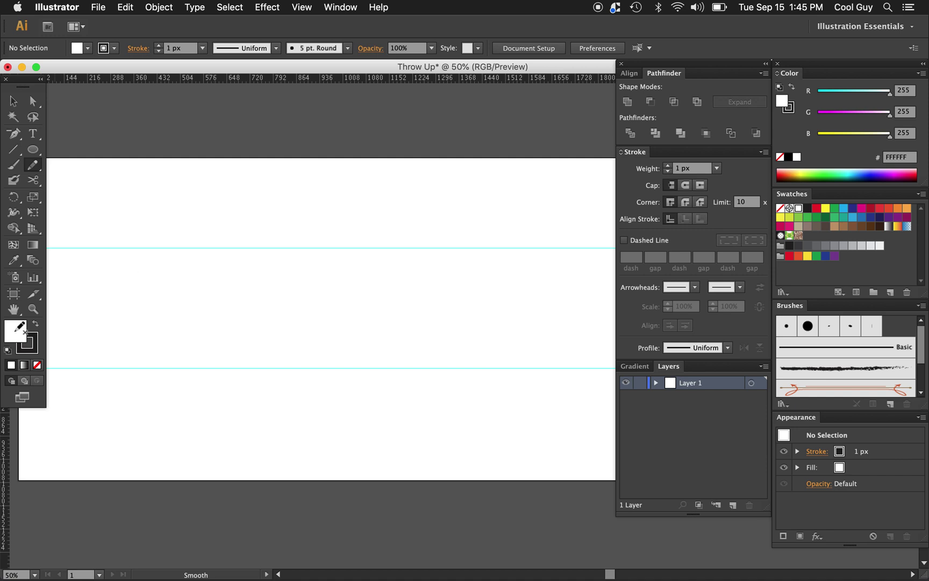
Step: Set the drawing style to no fill and a dark 10 px stroke with round caps and round corners
{"action": "left_click", "coordinate": [37, 365]}
{"action": "left_click", "coordinate": [34, 340]}
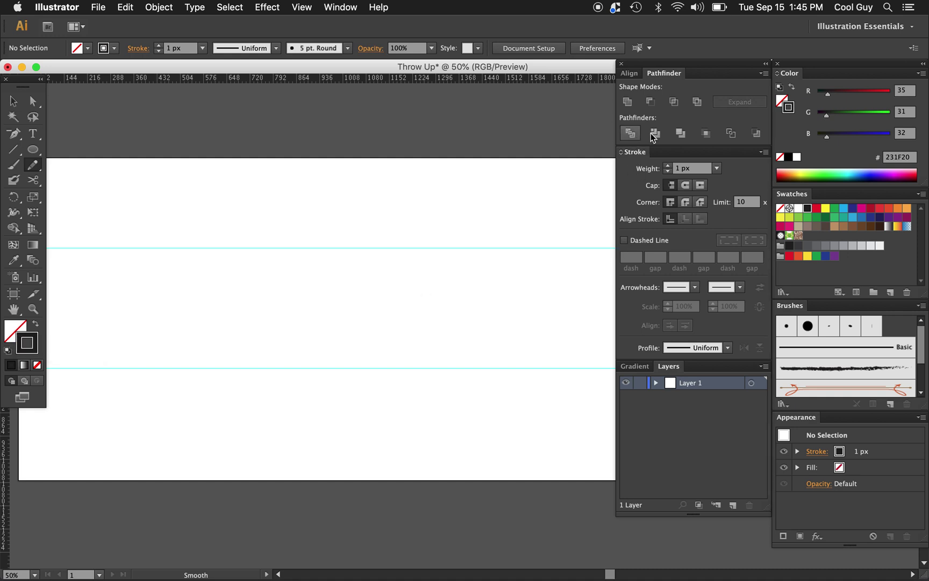
{"action": "left_click", "coordinate": [340, 7]}
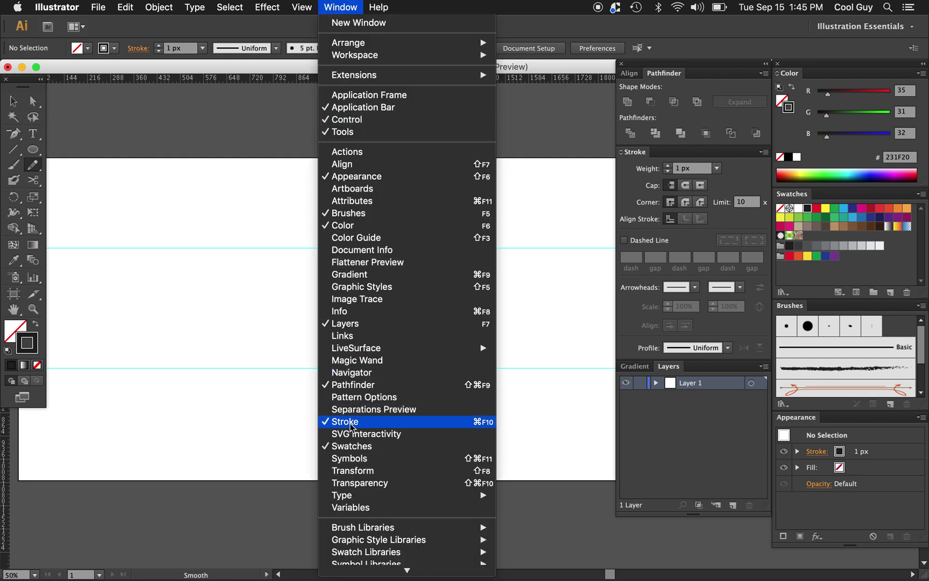
{"action": "left_click", "coordinate": [694, 171]}
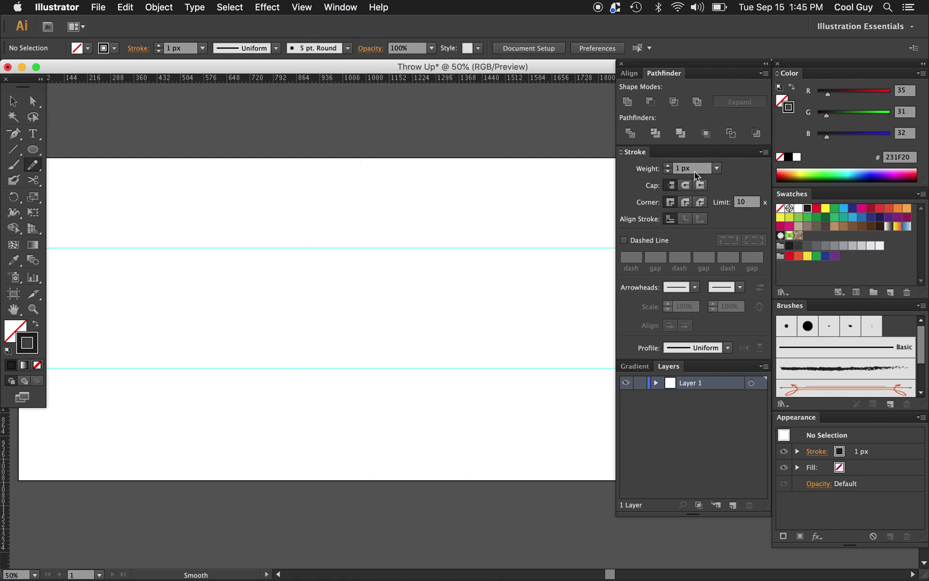
{"action": "left_click", "coordinate": [717, 168]}
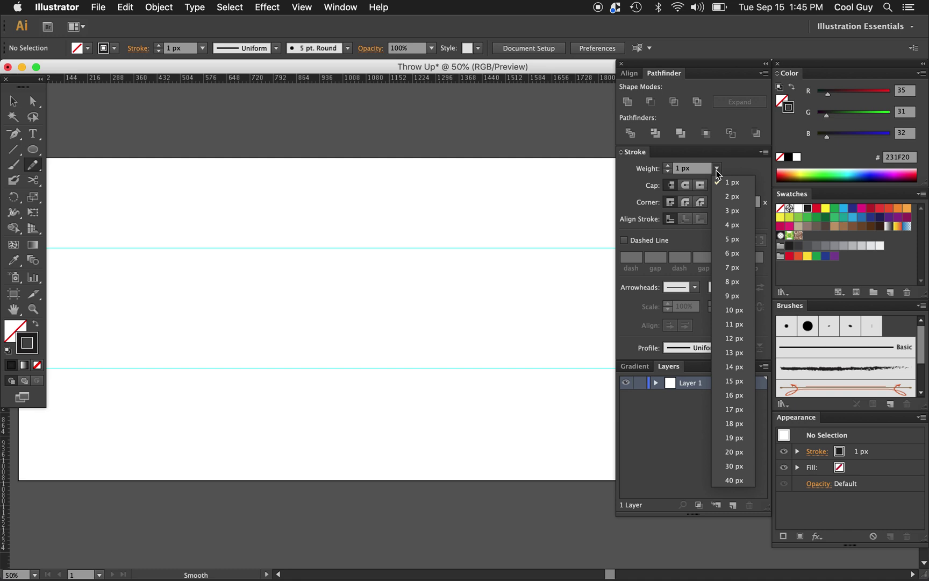
{"action": "left_click", "coordinate": [735, 311]}
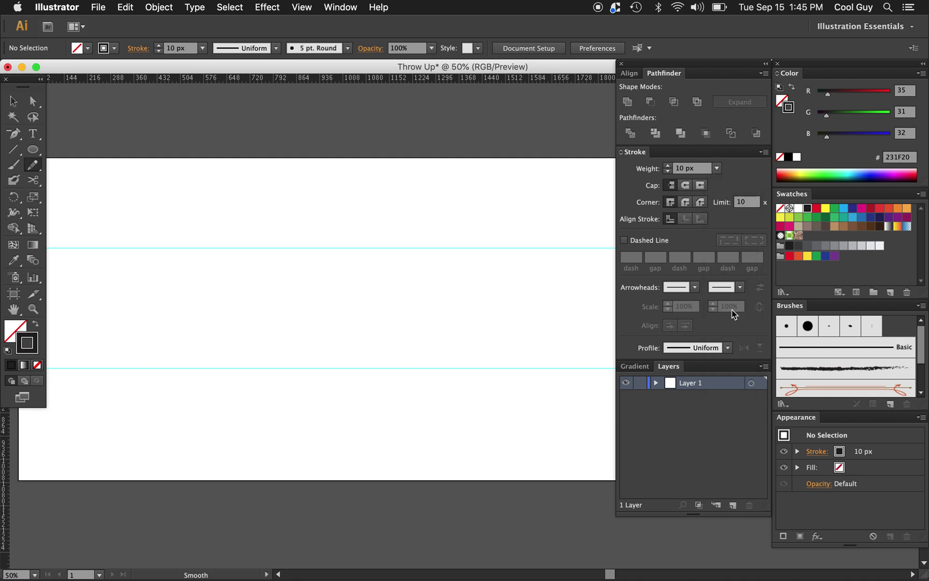
{"action": "left_click", "coordinate": [684, 202]}
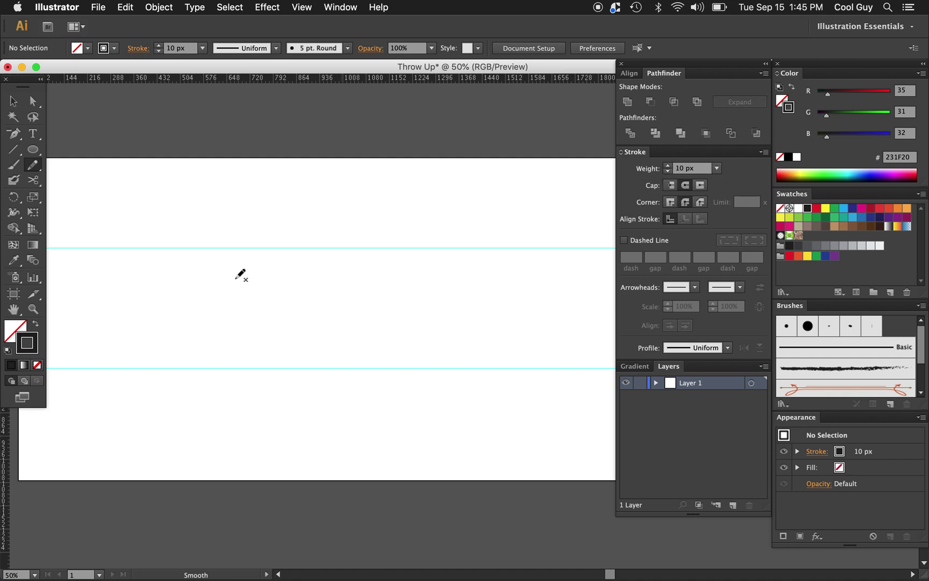
Step: Try the stroke with a freehand zigzag between the two guides, and undo it
{"action": "mouse_move", "coordinate": [226, 278]}
{"action": "left_mouse_down"}
{"action": "mouse_move", "coordinate": [233, 293]}
{"action": "mouse_move", "coordinate": [405, 261]}
{"action": "left_mouse_up"}
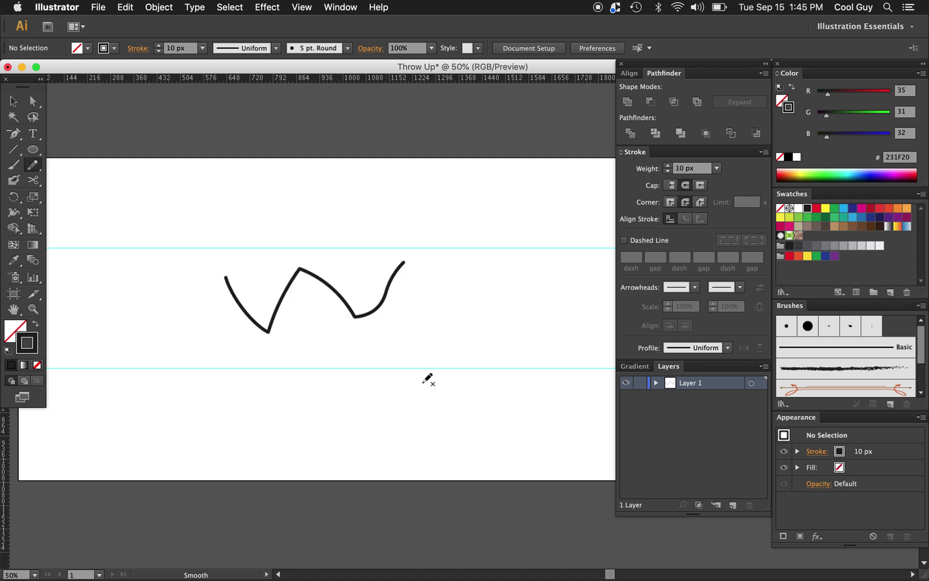
{"action": "key", "text": "super+z"}
Step: Draw the first rounded letter freehand with the Pencil as a curled outline spanning the guides, with a short vertical line inside
{"action": "key", "text": "z"}
{"action": "left_click", "coordinate": [198, 322]}
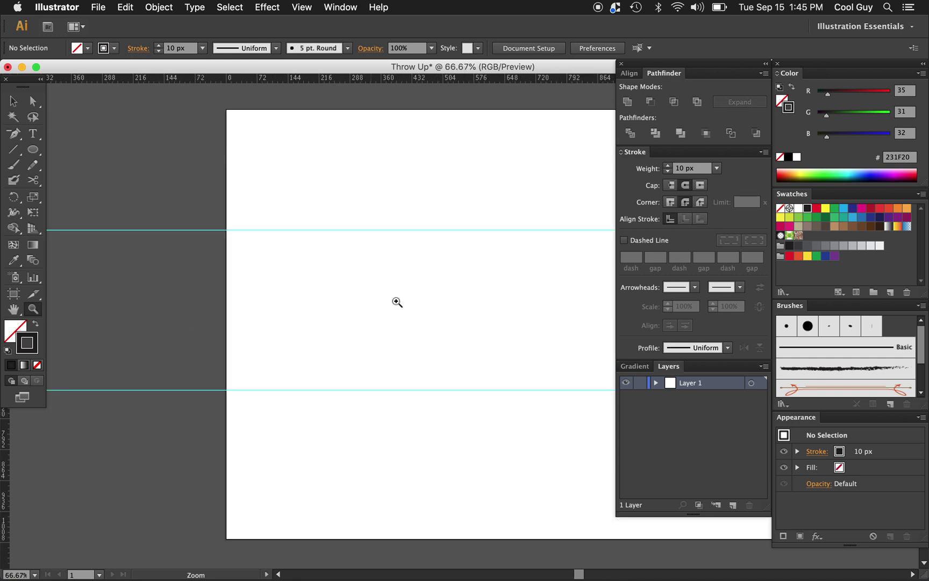
{"action": "scroll", "coordinate": [392, 301], "scroll_direction": "right", "scroll_amount": 3}
{"action": "scroll", "coordinate": [392, 302], "scroll_direction": "down", "scroll_amount": 2}
{"action": "scroll", "coordinate": [395, 303], "scroll_direction": "right", "scroll_amount": 2}
{"action": "scroll", "coordinate": [395, 303], "scroll_direction": "up", "scroll_amount": 1}
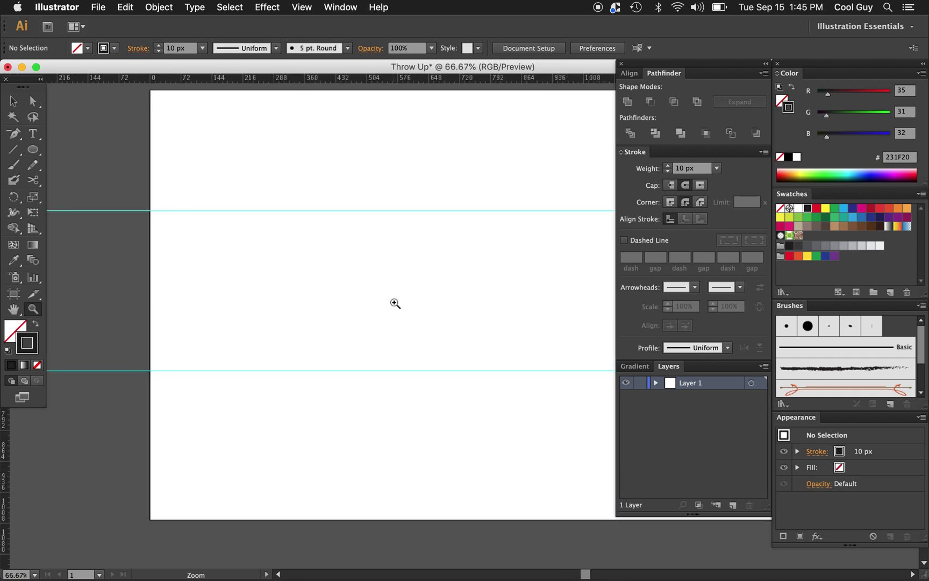
{"action": "key", "text": "n"}
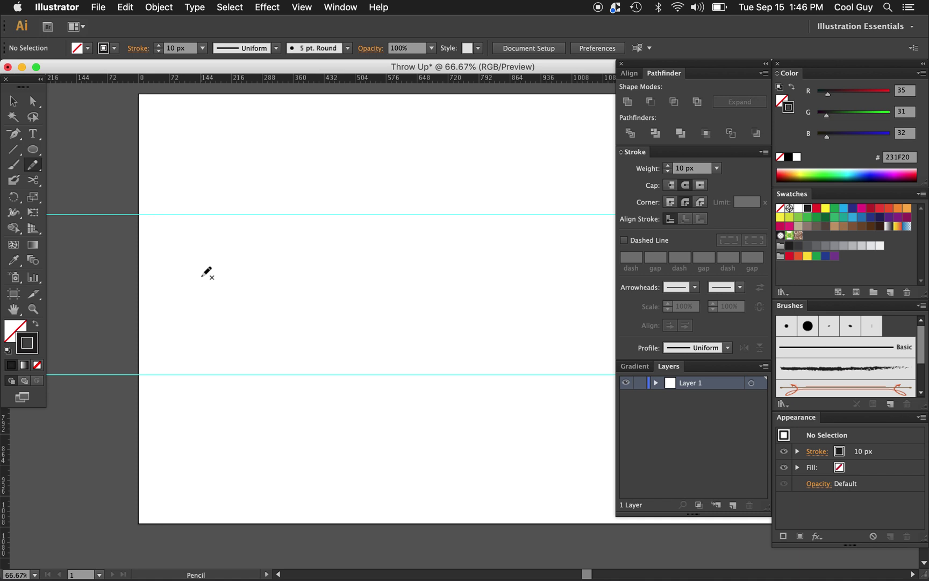
{"action": "mouse_move", "coordinate": [202, 276]}
{"action": "left_mouse_down"}
{"action": "mouse_move", "coordinate": [201, 257]}
{"action": "mouse_move", "coordinate": [230, 220]}
{"action": "mouse_move", "coordinate": [260, 216]}
{"action": "mouse_move", "coordinate": [307, 254]}
{"action": "mouse_move", "coordinate": [317, 305]}
{"action": "mouse_move", "coordinate": [307, 350]}
{"action": "mouse_move", "coordinate": [267, 373]}
{"action": "mouse_move", "coordinate": [231, 371]}
{"action": "mouse_move", "coordinate": [205, 358]}
{"action": "mouse_move", "coordinate": [188, 326]}
{"action": "mouse_move", "coordinate": [193, 294]}
{"action": "mouse_move", "coordinate": [225, 267]}
{"action": "mouse_move", "coordinate": [268, 275]}
{"action": "mouse_move", "coordinate": [282, 296]}
{"action": "left_mouse_up"}
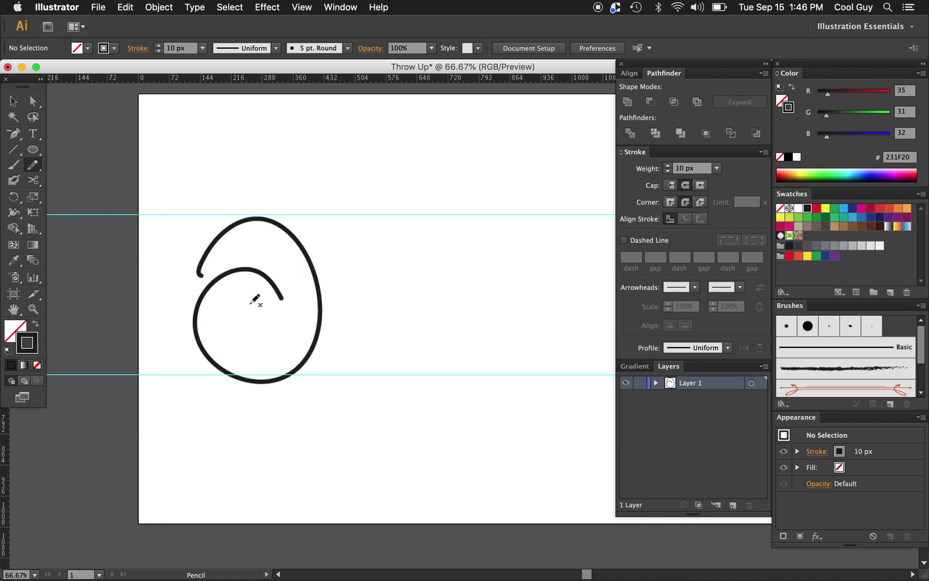
{"action": "left_click_drag", "start_coordinate": [243, 294], "coordinate": [244, 347]}
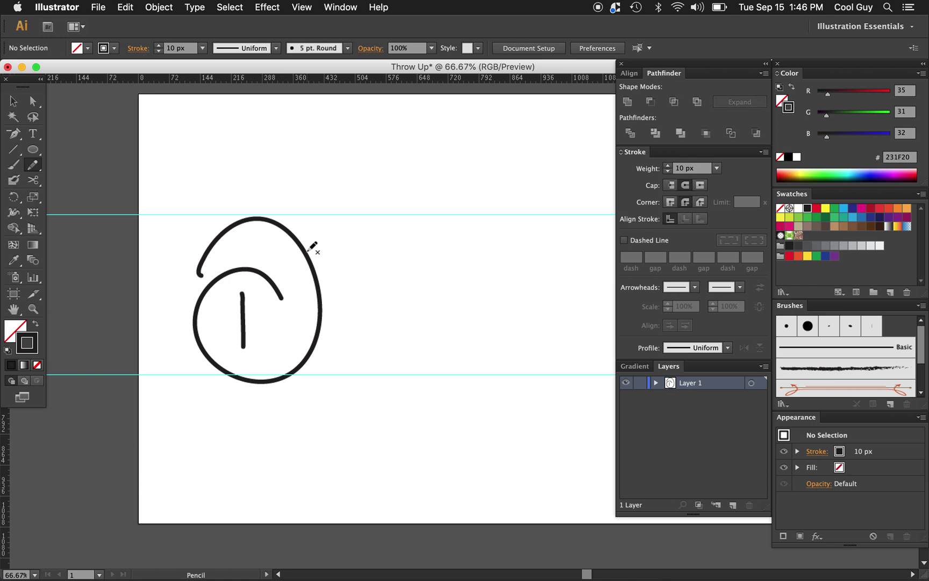
{"action": "mouse_move", "coordinate": [309, 249]}
{"action": "left_mouse_down"}
{"action": "mouse_move", "coordinate": [326, 224]}
{"action": "mouse_move", "coordinate": [353, 214]}
{"action": "mouse_move", "coordinate": [407, 240]}
{"action": "mouse_move", "coordinate": [400, 293]}
{"action": "mouse_move", "coordinate": [383, 300]}
{"action": "mouse_move", "coordinate": [405, 300]}
{"action": "mouse_move", "coordinate": [425, 331]}
{"action": "mouse_move", "coordinate": [419, 363]}
{"action": "mouse_move", "coordinate": [404, 375]}
{"action": "mouse_move", "coordinate": [351, 377]}
{"action": "mouse_move", "coordinate": [311, 361]}
{"action": "left_mouse_up"}
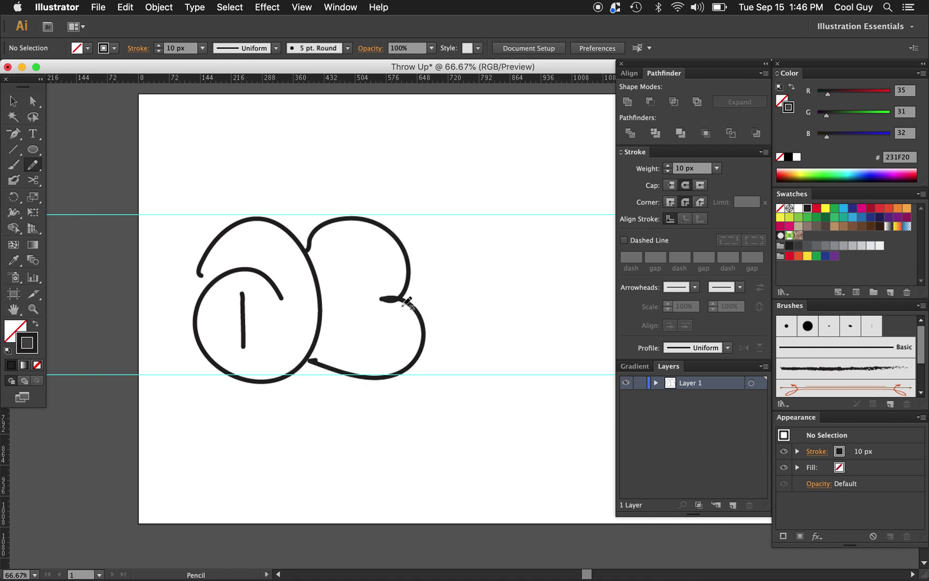
{"action": "key", "text": "super+z"}
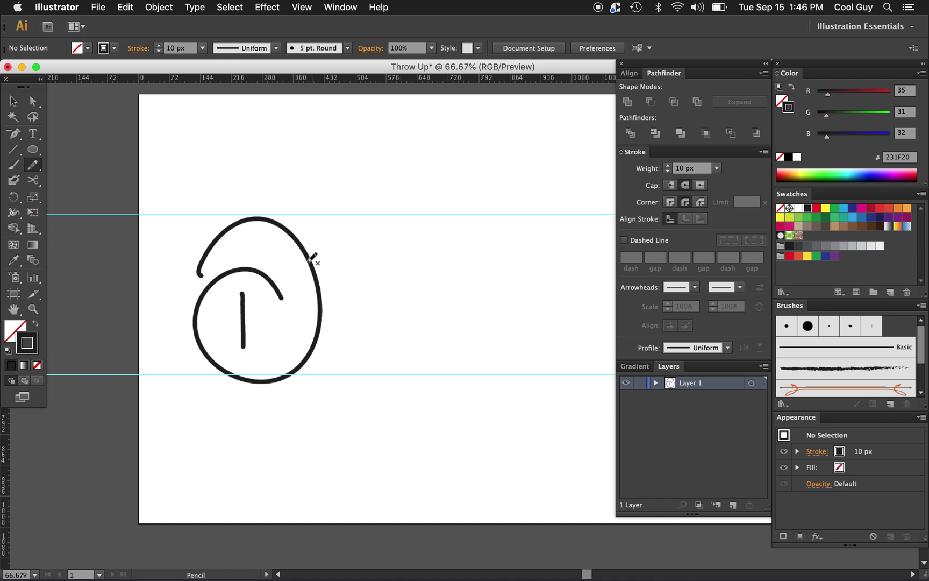
{"action": "mouse_move", "coordinate": [307, 250]}
{"action": "left_mouse_down"}
{"action": "mouse_move", "coordinate": [334, 223]}
{"action": "mouse_move", "coordinate": [366, 218]}
{"action": "mouse_move", "coordinate": [396, 227]}
{"action": "mouse_move", "coordinate": [419, 261]}
{"action": "mouse_move", "coordinate": [407, 290]}
{"action": "mouse_move", "coordinate": [433, 297]}
{"action": "mouse_move", "coordinate": [437, 357]}
{"action": "mouse_move", "coordinate": [418, 370]}
{"action": "mouse_move", "coordinate": [362, 379]}
{"action": "mouse_move", "coordinate": [313, 352]}
{"action": "left_mouse_up"}
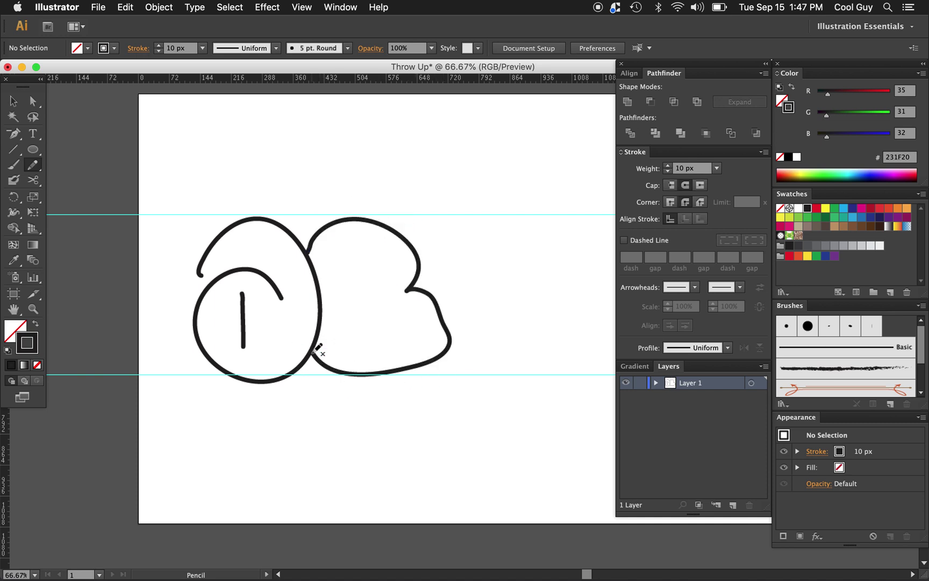
{"action": "key", "text": "super+z"}
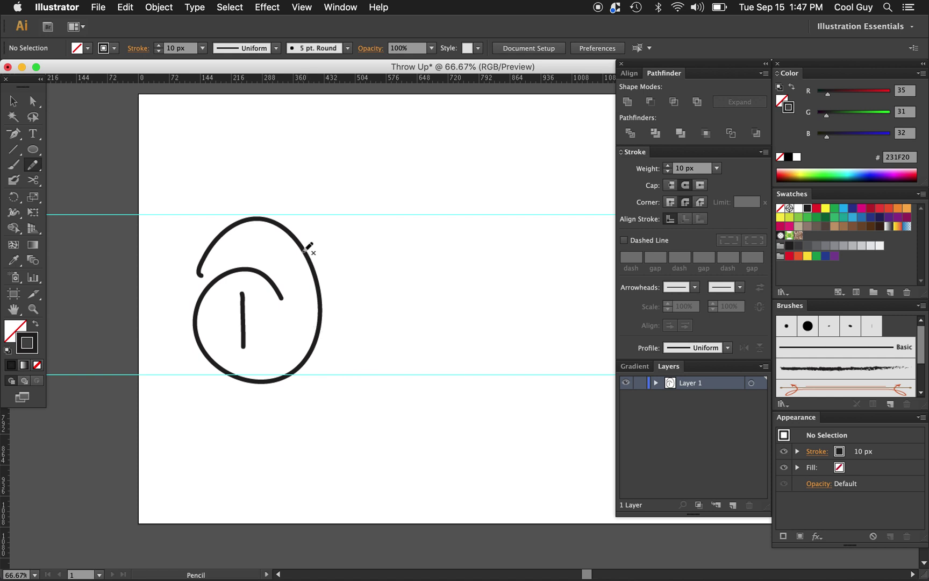
{"action": "mouse_move", "coordinate": [306, 251]}
{"action": "left_mouse_down"}
{"action": "mouse_move", "coordinate": [348, 217]}
{"action": "mouse_move", "coordinate": [378, 236]}
{"action": "mouse_move", "coordinate": [391, 267]}
{"action": "mouse_move", "coordinate": [371, 295]}
{"action": "left_mouse_up"}
{"action": "mouse_move", "coordinate": [370, 295]}
{"action": "left_mouse_down"}
{"action": "mouse_move", "coordinate": [408, 341]}
{"action": "mouse_move", "coordinate": [399, 367]}
{"action": "mouse_move", "coordinate": [348, 385]}
{"action": "mouse_move", "coordinate": [310, 360]}
{"action": "left_mouse_up"}
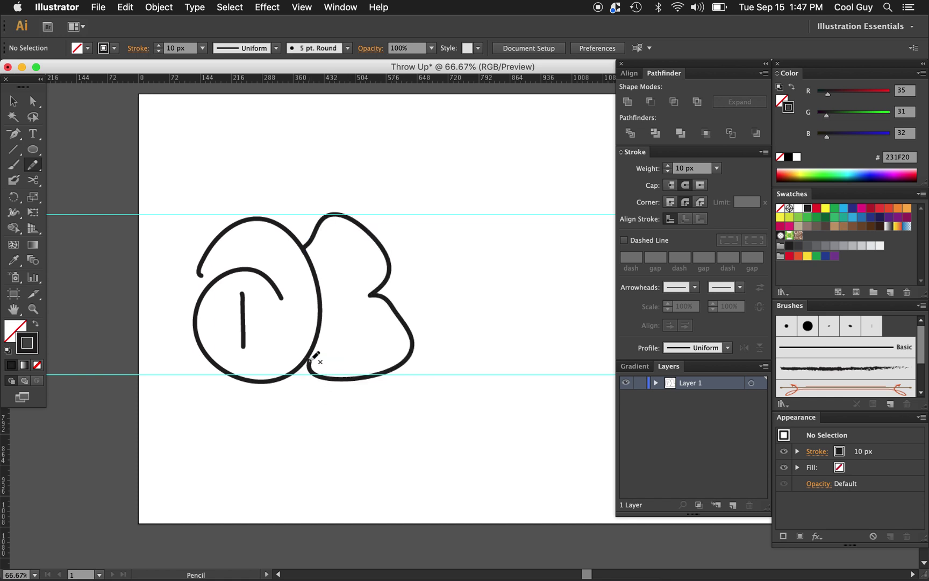
{"action": "key", "text": "super+z"}
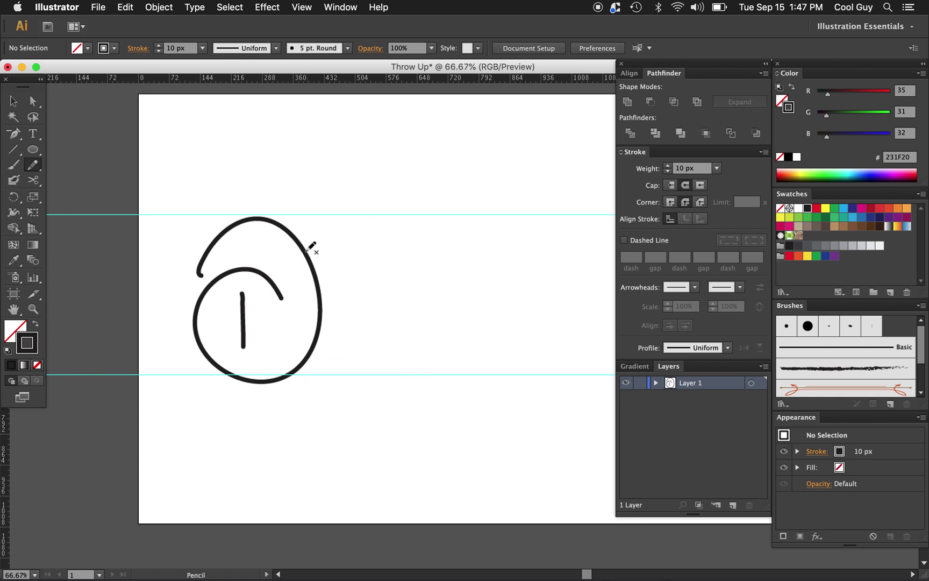
Step: Draw the bubble letter B freehand beside the A with two short vertical lines inside, and add an adjoining two-lobed C outline between the guides
{"action": "mouse_move", "coordinate": [309, 252]}
{"action": "left_mouse_down"}
{"action": "mouse_move", "coordinate": [342, 220]}
{"action": "mouse_move", "coordinate": [373, 235]}
{"action": "mouse_move", "coordinate": [383, 266]}
{"action": "mouse_move", "coordinate": [375, 280]}
{"action": "mouse_move", "coordinate": [394, 295]}
{"action": "mouse_move", "coordinate": [405, 331]}
{"action": "mouse_move", "coordinate": [397, 356]}
{"action": "mouse_move", "coordinate": [378, 369]}
{"action": "mouse_move", "coordinate": [312, 362]}
{"action": "left_mouse_up"}
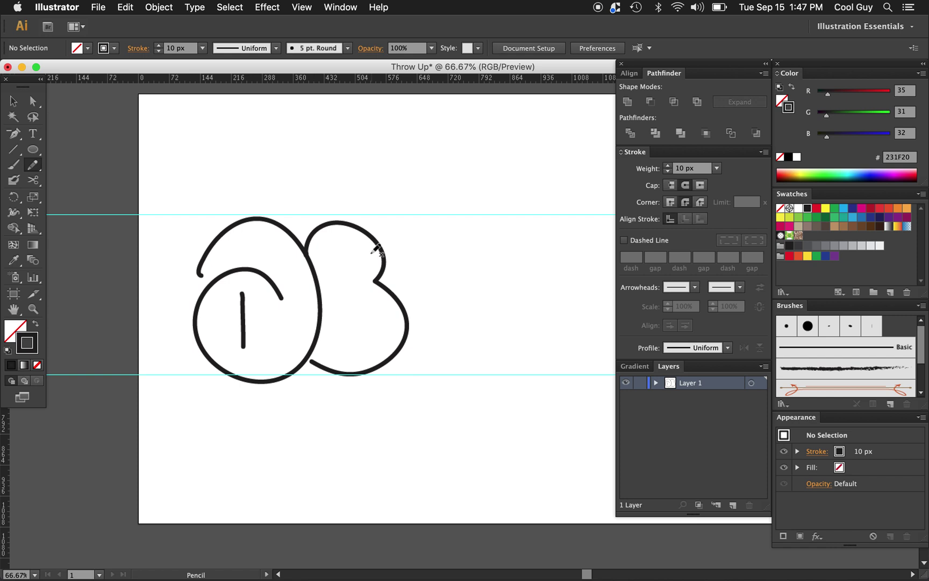
{"action": "left_click_drag", "start_coordinate": [357, 247], "coordinate": [364, 355]}
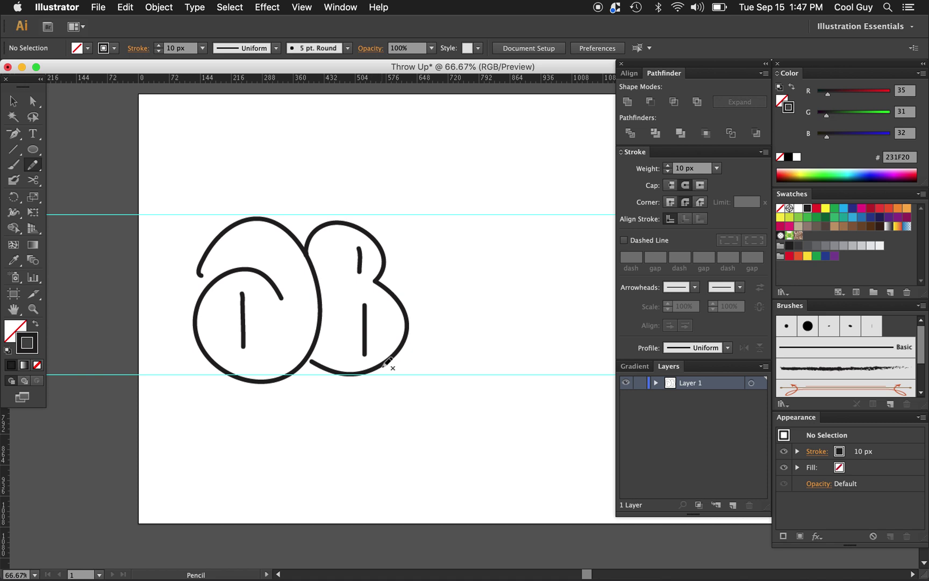
{"action": "scroll", "coordinate": [445, 312], "scroll_direction": "right", "scroll_amount": 5}
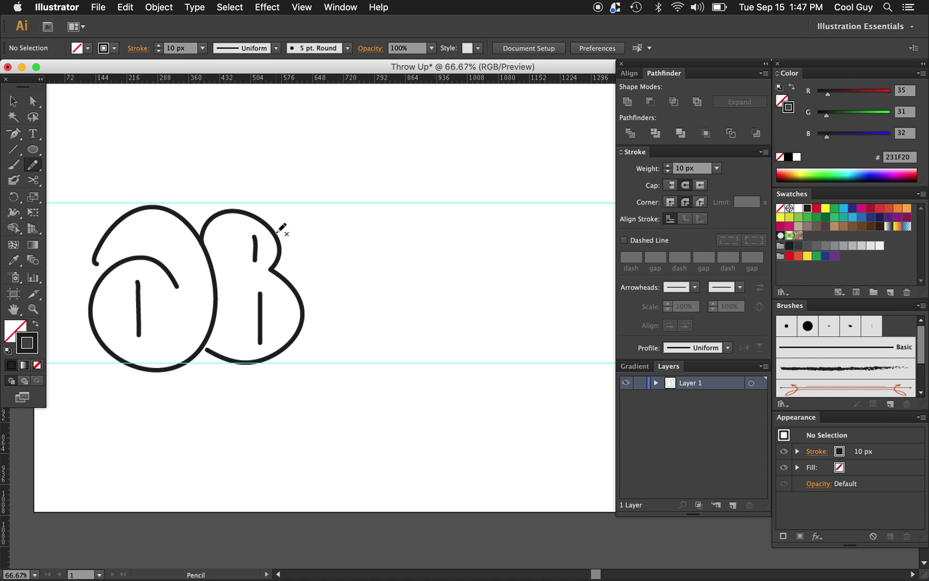
{"action": "mouse_move", "coordinate": [278, 231]}
{"action": "left_mouse_down"}
{"action": "mouse_move", "coordinate": [295, 209]}
{"action": "mouse_move", "coordinate": [325, 203]}
{"action": "mouse_move", "coordinate": [338, 213]}
{"action": "mouse_move", "coordinate": [367, 283]}
{"action": "mouse_move", "coordinate": [331, 290]}
{"action": "mouse_move", "coordinate": [365, 294]}
{"action": "mouse_move", "coordinate": [379, 316]}
{"action": "mouse_move", "coordinate": [380, 340]}
{"action": "mouse_move", "coordinate": [359, 356]}
{"action": "mouse_move", "coordinate": [315, 365]}
{"action": "mouse_move", "coordinate": [290, 352]}
{"action": "left_mouse_up"}
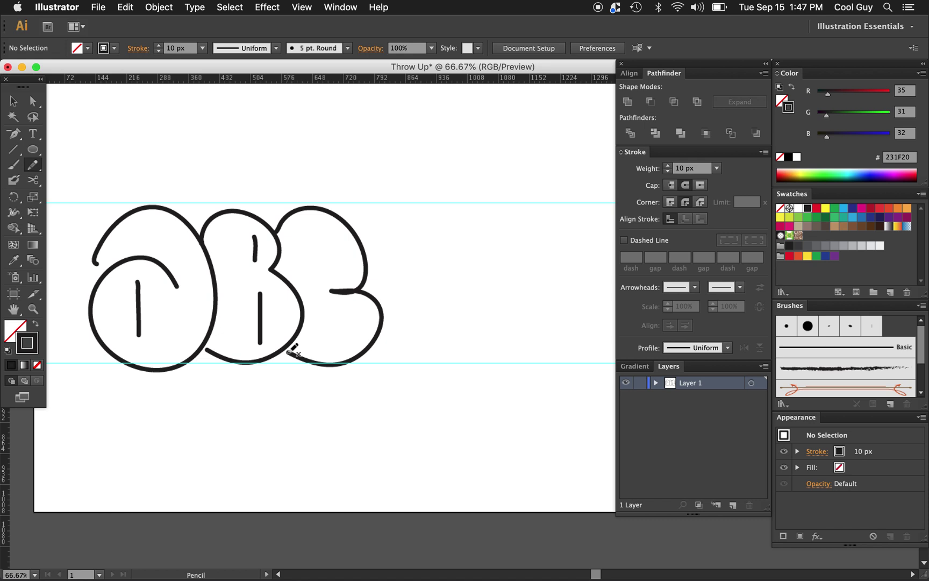
Step: Draw the bubble letter D freehand against the C with a pointed top, a short curved stroke across the C's lower lobe, and an inner vertical line
{"action": "scroll", "coordinate": [430, 308], "scroll_direction": "right", "scroll_amount": 3}
{"action": "scroll", "coordinate": [430, 308], "scroll_direction": "down", "scroll_amount": 1}
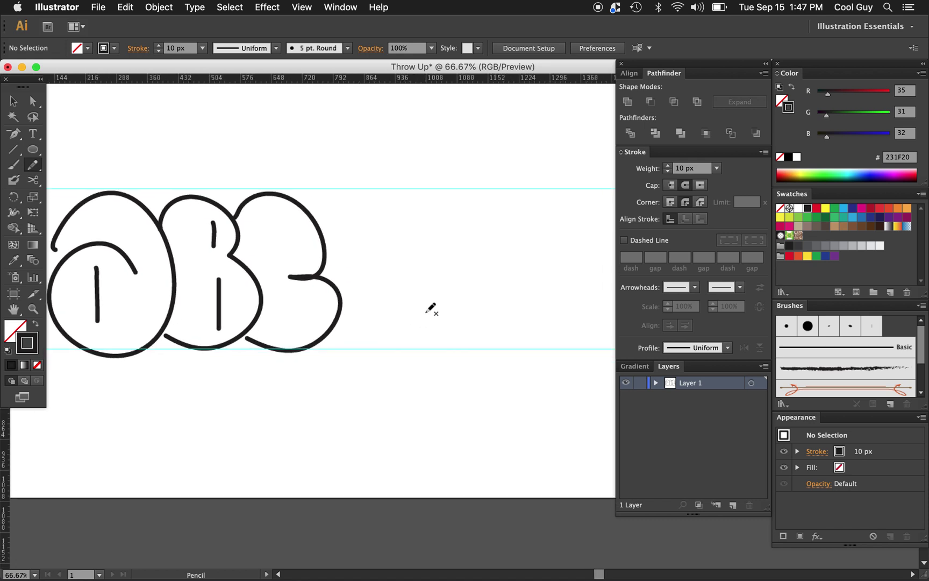
{"action": "scroll", "coordinate": [430, 308], "scroll_direction": "right", "scroll_amount": 3}
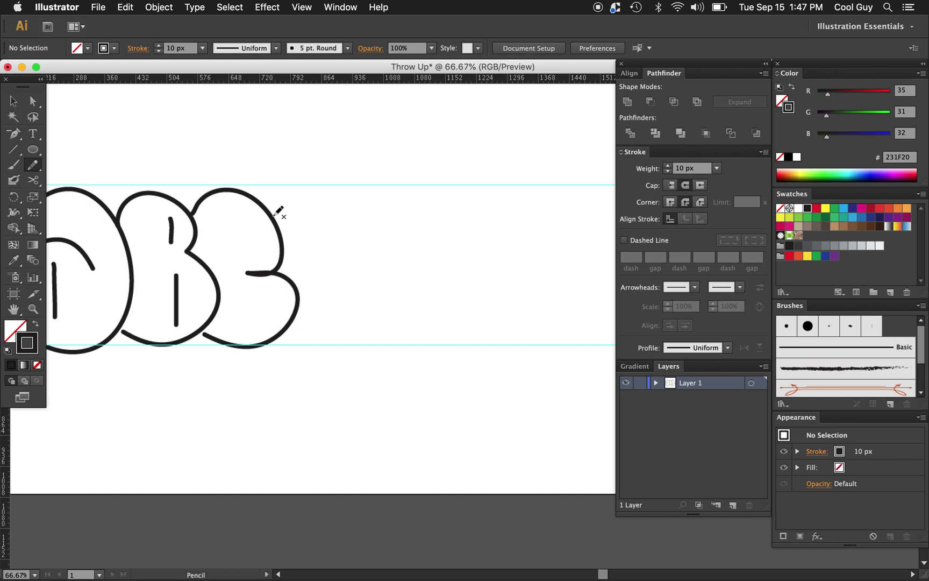
{"action": "mouse_move", "coordinate": [278, 221]}
{"action": "left_mouse_down"}
{"action": "mouse_move", "coordinate": [317, 185]}
{"action": "mouse_move", "coordinate": [344, 206]}
{"action": "mouse_move", "coordinate": [371, 255]}
{"action": "mouse_move", "coordinate": [375, 293]}
{"action": "mouse_move", "coordinate": [362, 321]}
{"action": "mouse_move", "coordinate": [332, 339]}
{"action": "mouse_move", "coordinate": [291, 336]}
{"action": "left_mouse_up"}
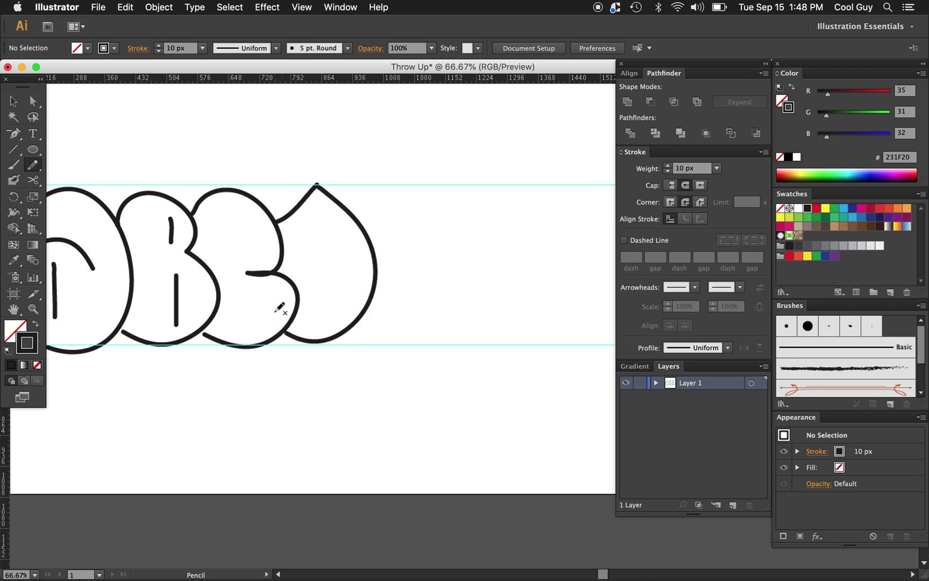
{"action": "mouse_move", "coordinate": [282, 301]}
{"action": "left_mouse_down"}
{"action": "mouse_move", "coordinate": [271, 302]}
{"action": "mouse_move", "coordinate": [312, 276]}
{"action": "mouse_move", "coordinate": [353, 295]}
{"action": "mouse_move", "coordinate": [352, 247]}
{"action": "left_mouse_up"}
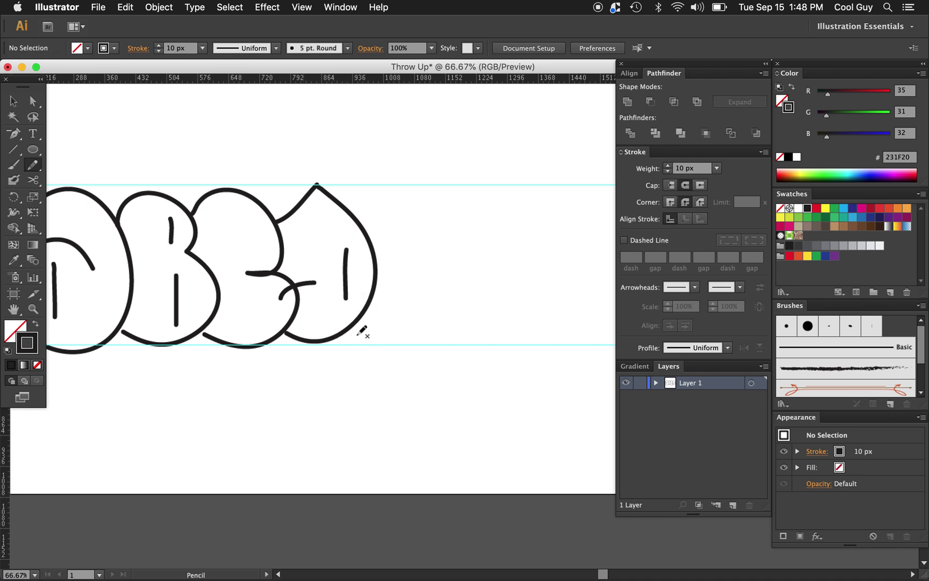
Step: Draw the two-lobed bubble letter E freehand against the D with the Pencil, with a short vertical line in its upper lobe
{"action": "key", "text": "z"}
{"action": "key", "text": "super+minus"}
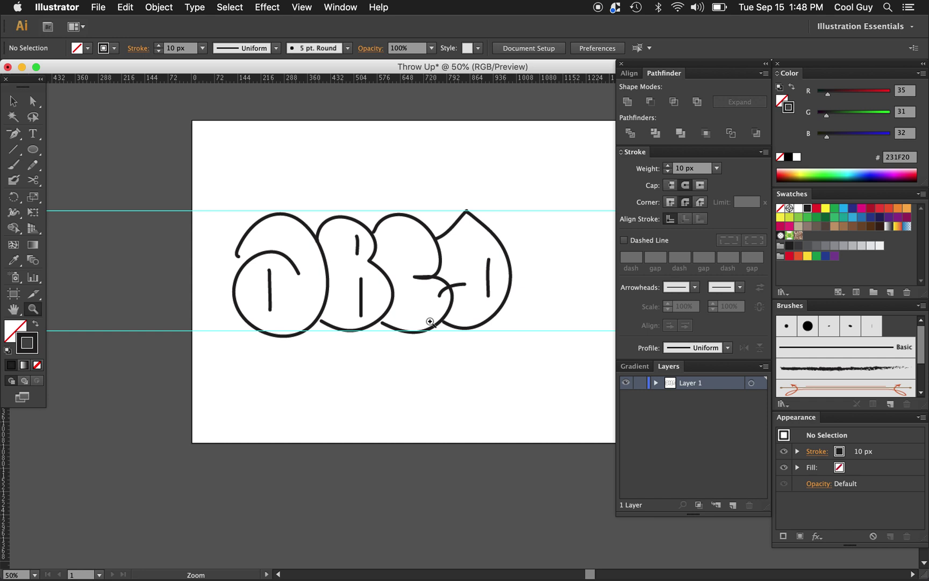
{"action": "scroll", "coordinate": [428, 324], "scroll_direction": "right", "scroll_amount": 5}
{"action": "left_click", "coordinate": [415, 293]}
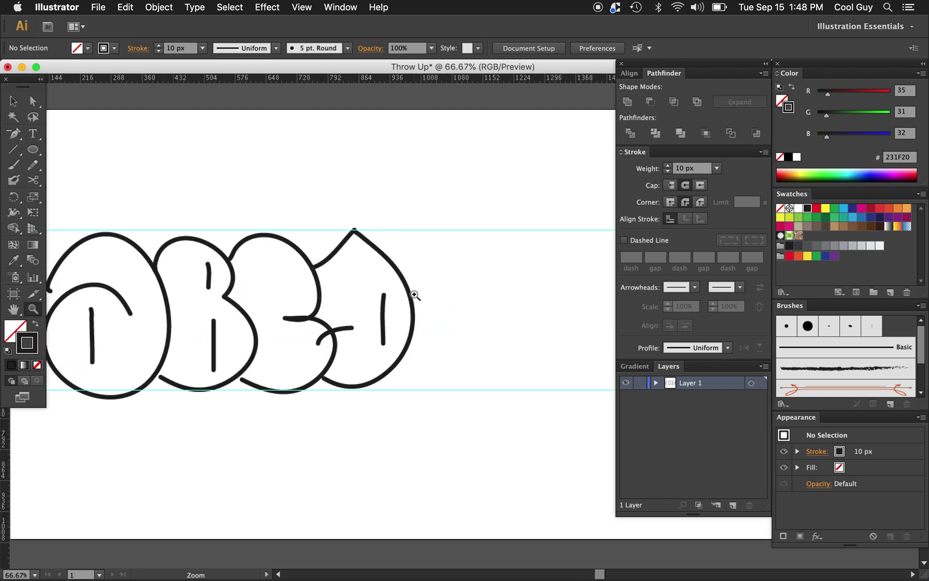
{"action": "scroll", "coordinate": [415, 295], "scroll_direction": "down", "scroll_amount": 3}
{"action": "scroll", "coordinate": [415, 295], "scroll_direction": "right", "scroll_amount": 3}
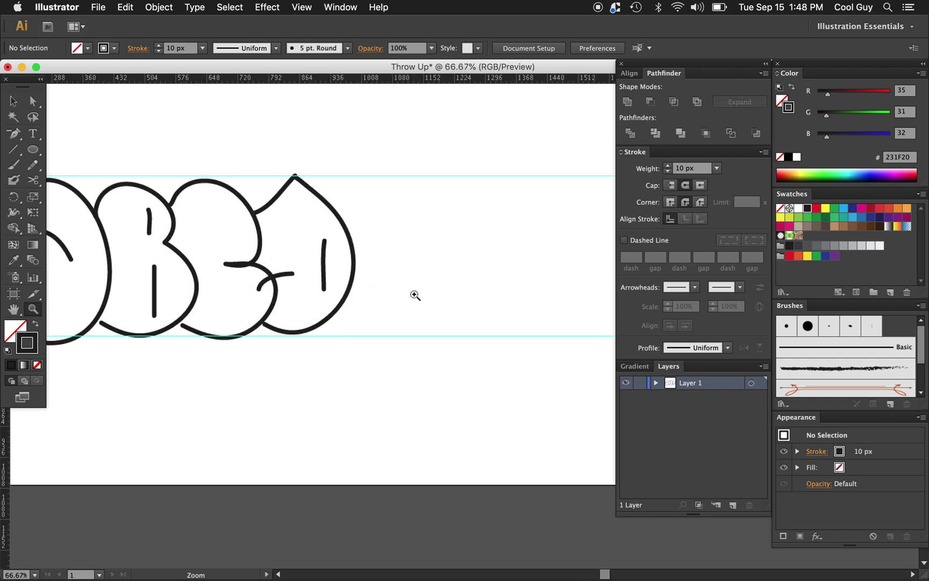
{"action": "scroll", "coordinate": [414, 294], "scroll_direction": "right", "scroll_amount": 2}
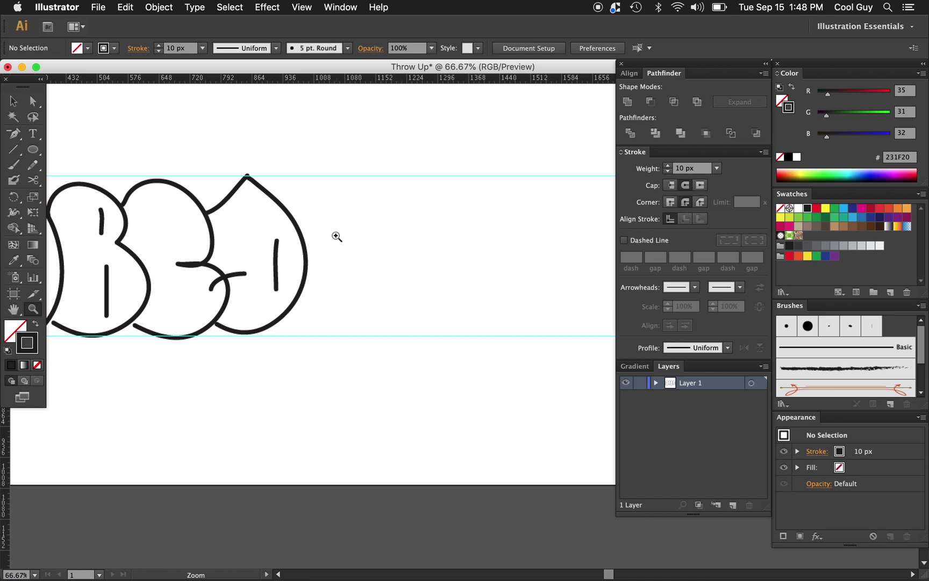
{"action": "key", "text": "n"}
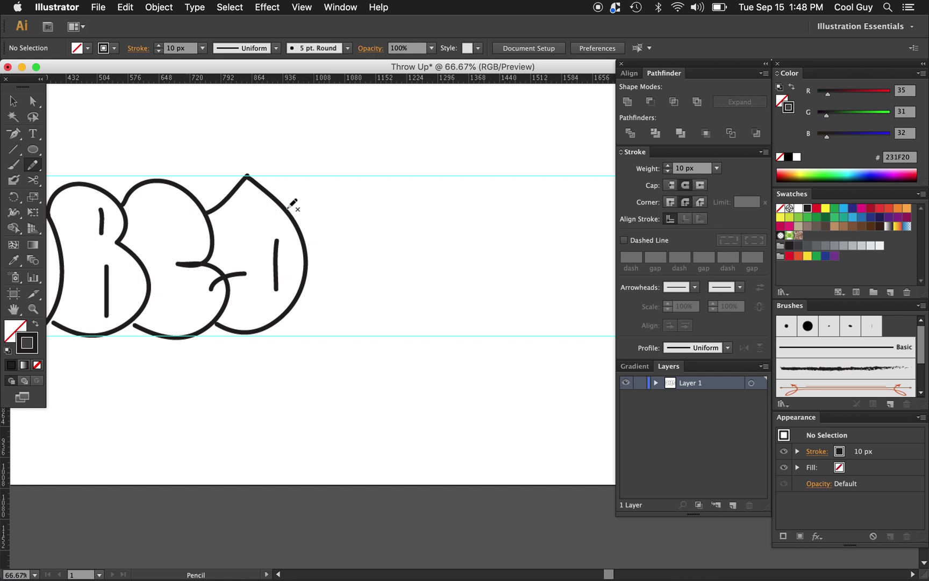
{"action": "mouse_move", "coordinate": [288, 209]}
{"action": "left_mouse_down"}
{"action": "mouse_move", "coordinate": [307, 182]}
{"action": "mouse_move", "coordinate": [351, 176]}
{"action": "mouse_move", "coordinate": [379, 195]}
{"action": "mouse_move", "coordinate": [388, 220]}
{"action": "mouse_move", "coordinate": [378, 242]}
{"action": "mouse_move", "coordinate": [339, 252]}
{"action": "mouse_move", "coordinate": [379, 244]}
{"action": "mouse_move", "coordinate": [402, 268]}
{"action": "mouse_move", "coordinate": [402, 299]}
{"action": "mouse_move", "coordinate": [361, 337]}
{"action": "mouse_move", "coordinate": [316, 332]}
{"action": "mouse_move", "coordinate": [294, 310]}
{"action": "left_mouse_up"}
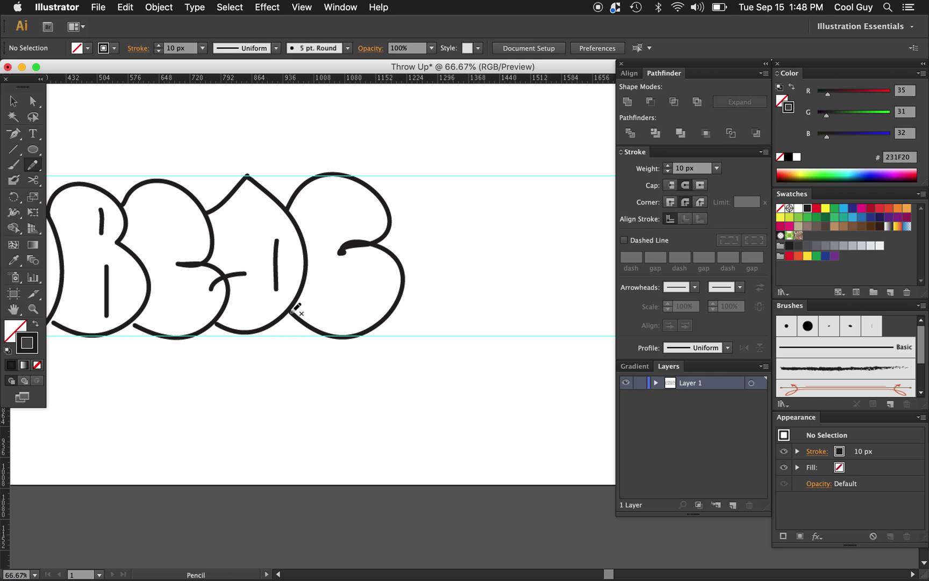
{"action": "left_click_drag", "start_coordinate": [364, 208], "coordinate": [362, 233]}
Step: Draw the bubble letter F freehand beside the E as a curled middle lobe running down to the base, closed by an upper arc
{"action": "scroll", "coordinate": [408, 248], "scroll_direction": "left", "scroll_amount": 5}
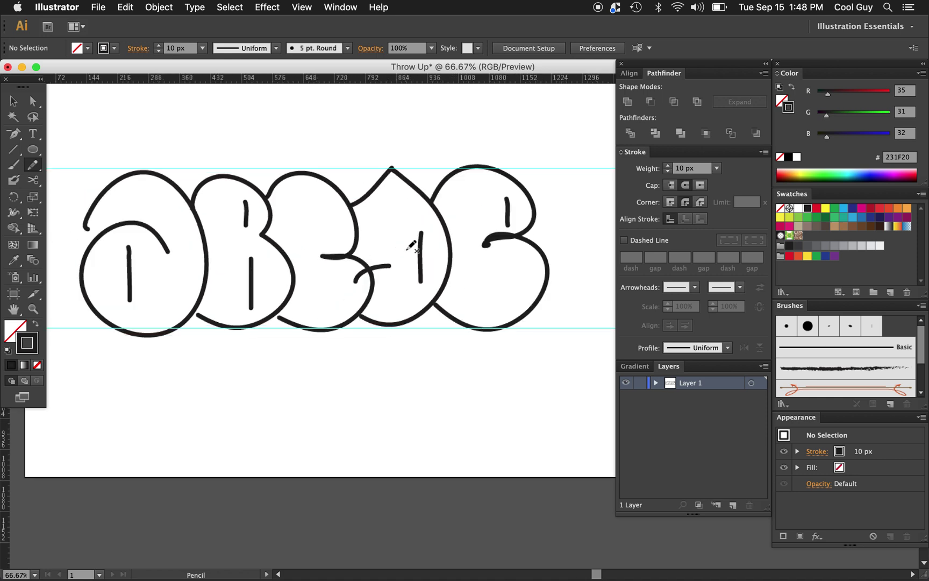
{"action": "scroll", "coordinate": [411, 245], "scroll_direction": "right", "scroll_amount": 8}
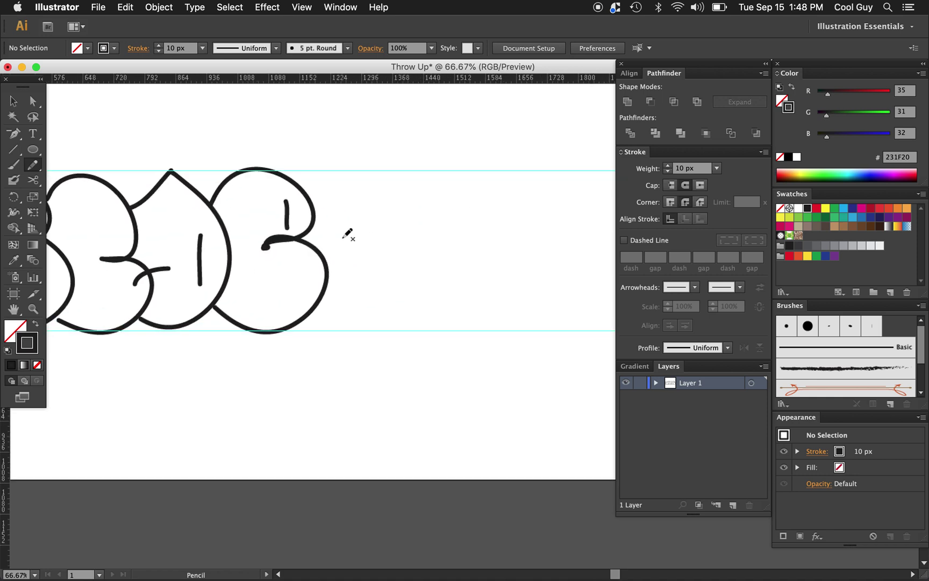
{"action": "mouse_move", "coordinate": [342, 237]}
{"action": "left_mouse_down"}
{"action": "mouse_move", "coordinate": [354, 215]}
{"action": "mouse_move", "coordinate": [388, 214]}
{"action": "mouse_move", "coordinate": [406, 230]}
{"action": "mouse_move", "coordinate": [408, 251]}
{"action": "mouse_move", "coordinate": [394, 264]}
{"action": "mouse_move", "coordinate": [347, 269]}
{"action": "mouse_move", "coordinate": [364, 307]}
{"action": "mouse_move", "coordinate": [352, 323]}
{"action": "mouse_move", "coordinate": [310, 317]}
{"action": "left_mouse_up"}
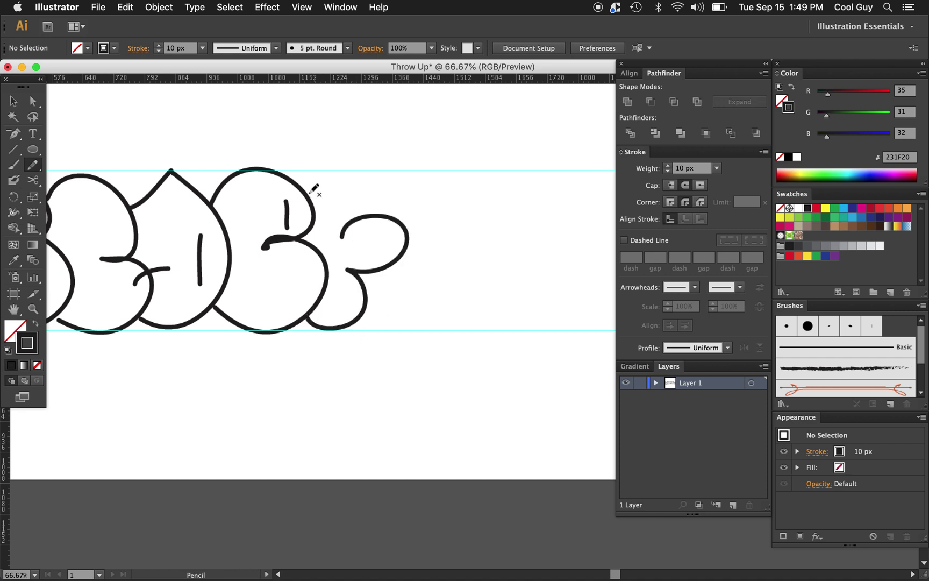
{"action": "mouse_move", "coordinate": [306, 192]}
{"action": "left_mouse_down"}
{"action": "mouse_move", "coordinate": [325, 170]}
{"action": "mouse_move", "coordinate": [354, 167]}
{"action": "mouse_move", "coordinate": [383, 216]}
{"action": "left_mouse_up"}
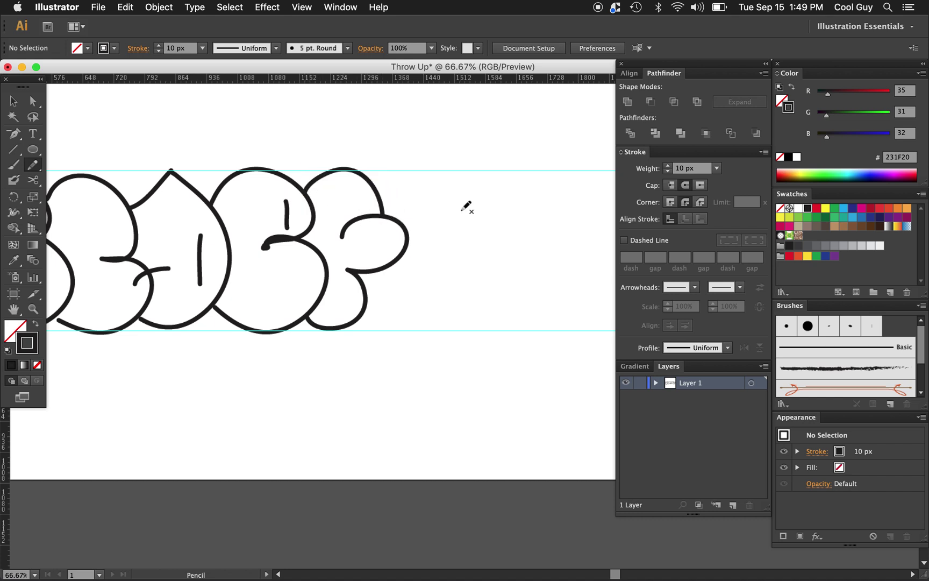
Step: Examine the complete row of bubble letters from A to F, zoomed out and closer up
{"action": "key", "text": "z"}
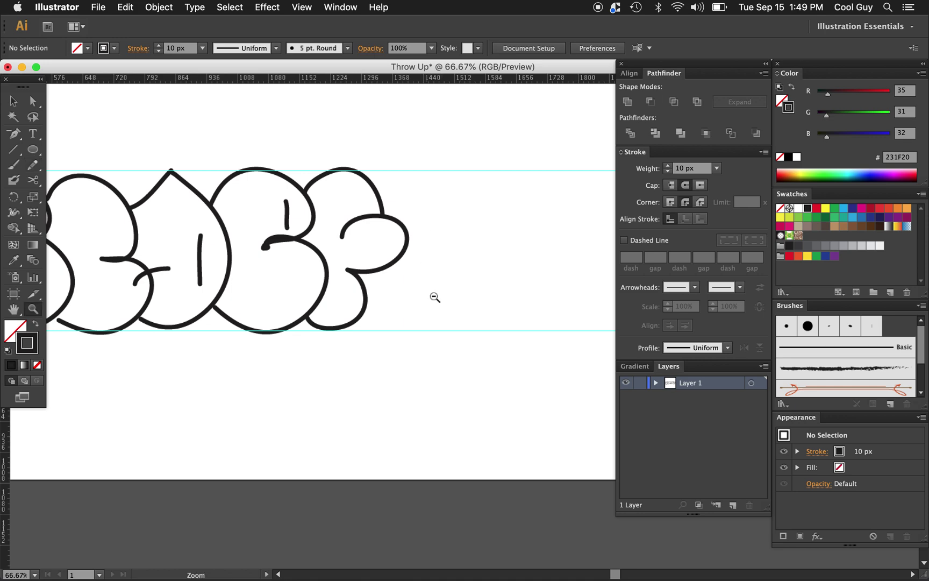
{"action": "left_click_drag", "start_coordinate": [433, 297], "coordinate": [433, 331]}
{"action": "left_click", "coordinate": [420, 358], "text": "alt"}
{"action": "left_click", "coordinate": [421, 359], "text": "alt"}
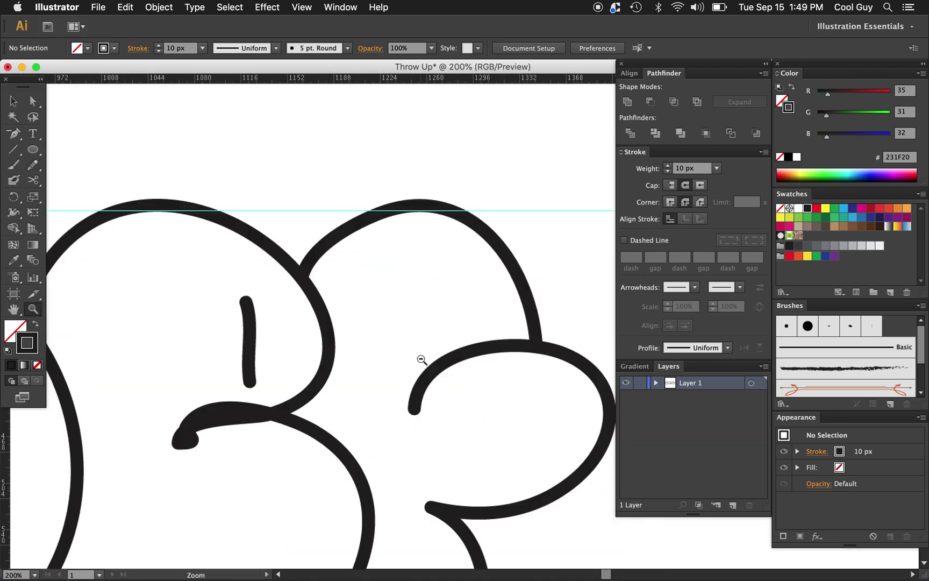
{"action": "left_click", "coordinate": [422, 360], "text": "alt"}
{"action": "left_click", "coordinate": [422, 359], "text": "alt"}
{"action": "left_click", "coordinate": [422, 359], "text": "alt"}
{"action": "left_click", "coordinate": [422, 359], "text": "alt"}
{"action": "left_click", "coordinate": [422, 359], "text": "alt"}
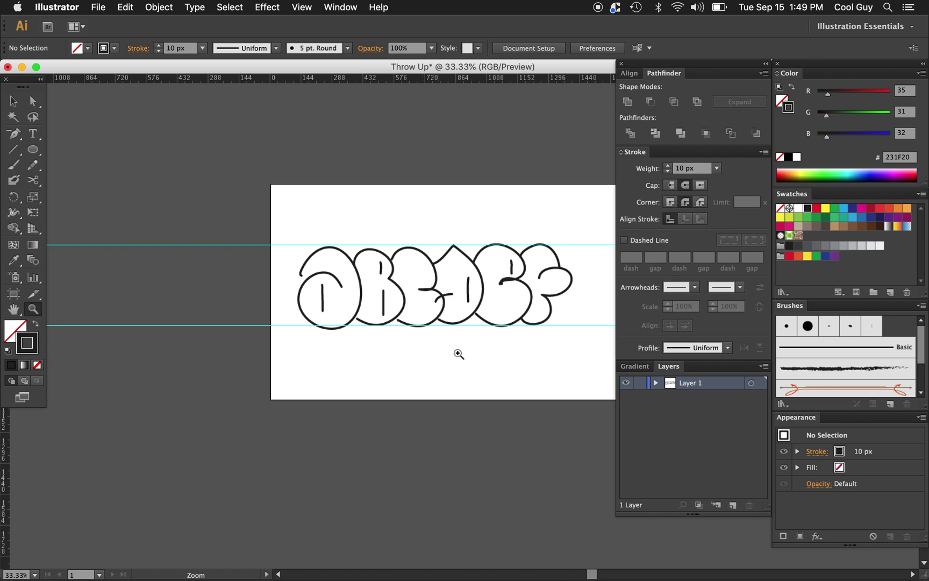
{"action": "left_click", "coordinate": [297, 291]}
{"action": "left_click", "coordinate": [480, 341]}
{"action": "scroll", "coordinate": [481, 342], "scroll_direction": "right", "scroll_amount": 5}
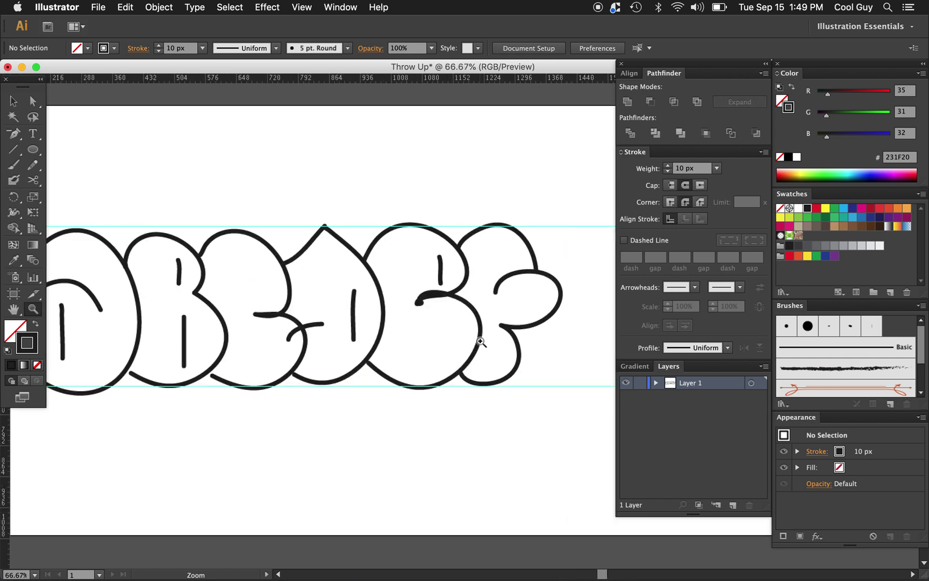
{"action": "scroll", "coordinate": [481, 342], "scroll_direction": "left", "scroll_amount": 5}
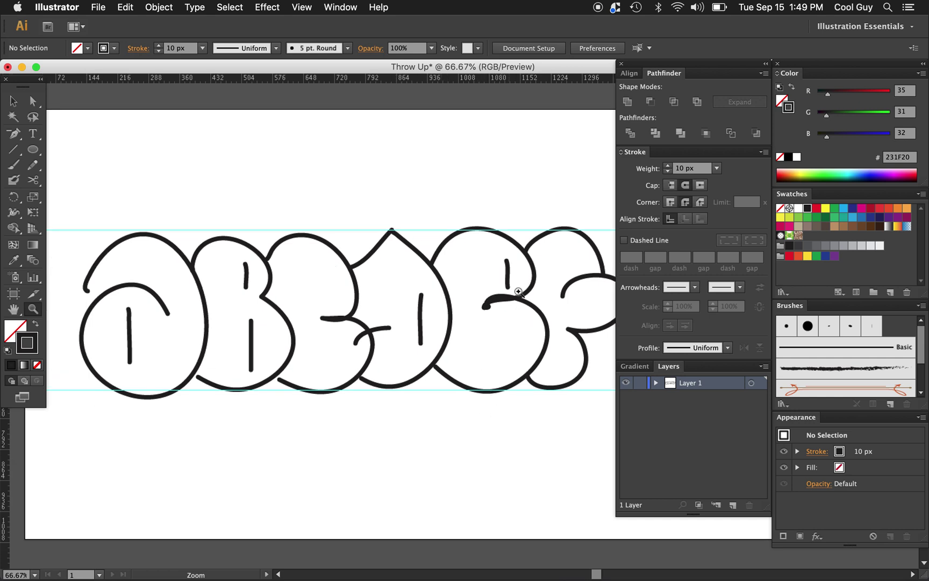
Step: Remove the small hook at the inner notch of the letter E's outline with the Delete Anchor Point tool
{"action": "left_click", "coordinate": [540, 326]}
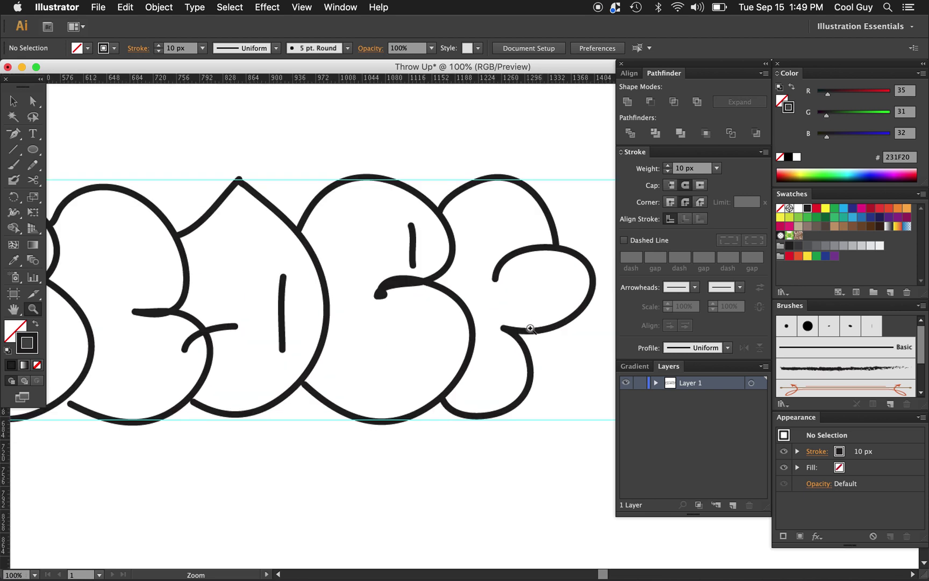
{"action": "key", "text": "v"}
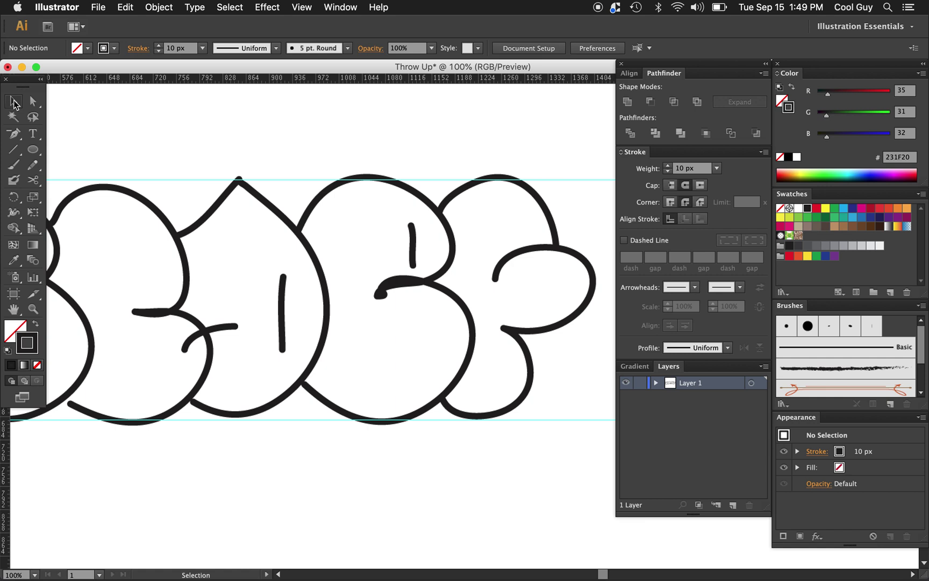
{"action": "left_click", "coordinate": [450, 240]}
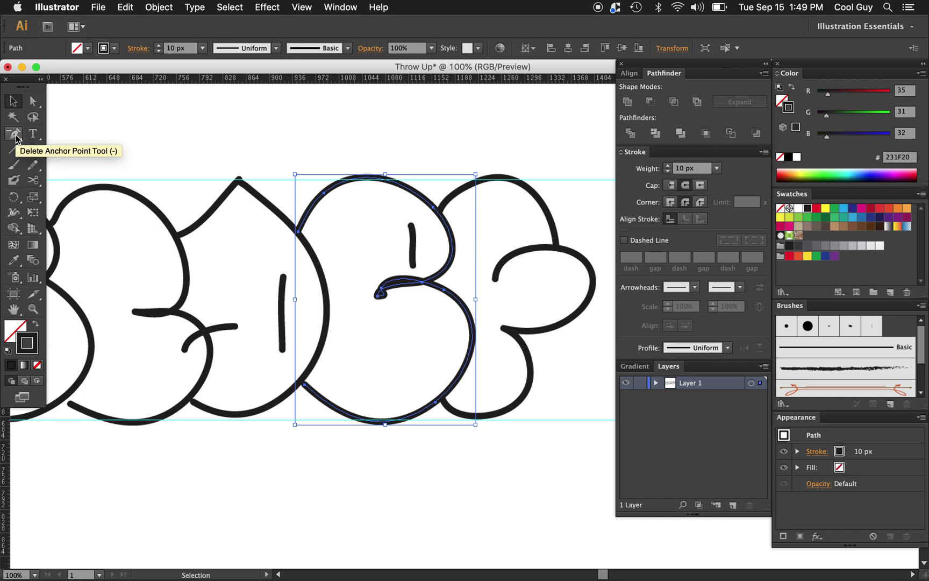
{"action": "left_click_drag", "start_coordinate": [16, 138], "coordinate": [77, 168]}
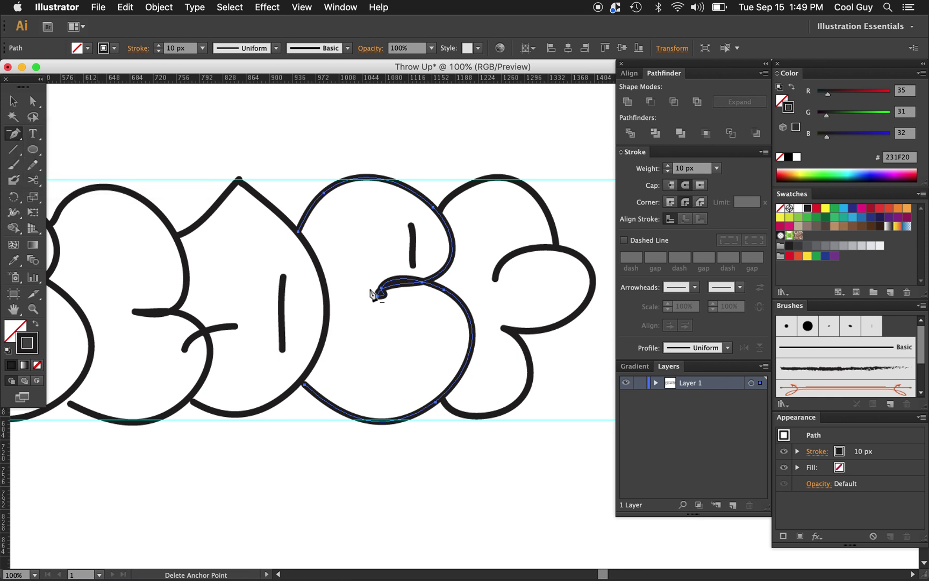
{"action": "left_click", "coordinate": [383, 293]}
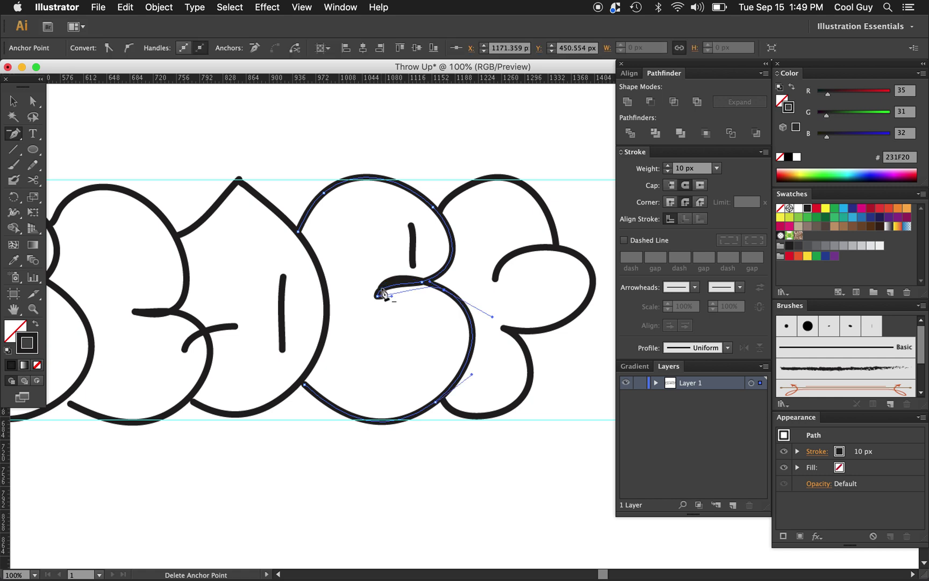
{"action": "left_click", "coordinate": [380, 297]}
{"action": "left_click", "coordinate": [377, 297]}
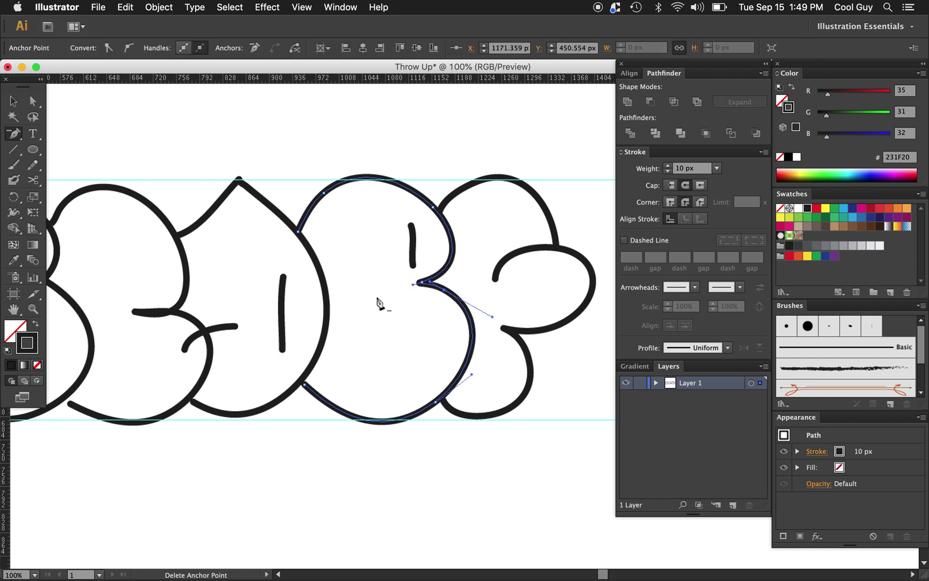
Step: Move the inner notch anchor of the letter E to about X 1099 px, Y 438.5 px and lengthen its upper curve handle with Direct Selection
{"action": "key", "text": "a"}
{"action": "left_click", "coordinate": [421, 283]}
{"action": "left_click_drag", "start_coordinate": [421, 284], "coordinate": [395, 283]}
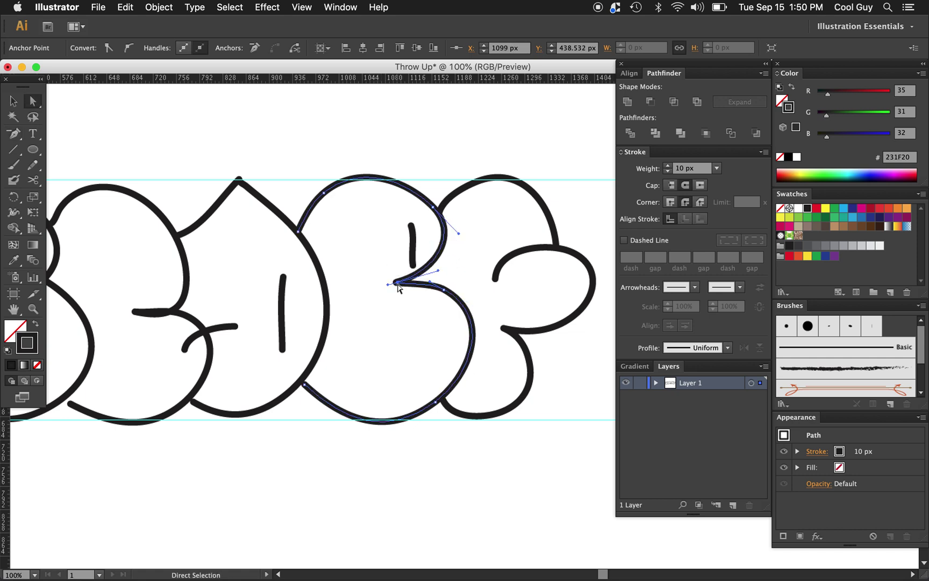
{"action": "mouse_move", "coordinate": [438, 273]}
{"action": "left_mouse_down"}
{"action": "mouse_move", "coordinate": [430, 263]}
{"action": "mouse_move", "coordinate": [457, 277]}
{"action": "left_mouse_up"}
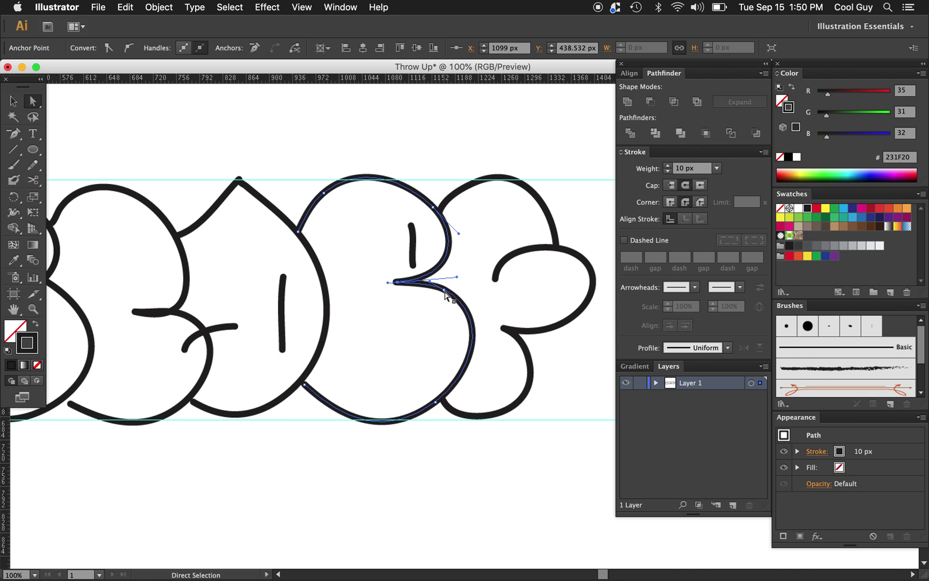
Step: Reshape the E's lower lobe by raising its bottom anchor slightly and shifting its upper anchor 20 px inward and 4 px up
{"action": "left_click", "coordinate": [434, 402]}
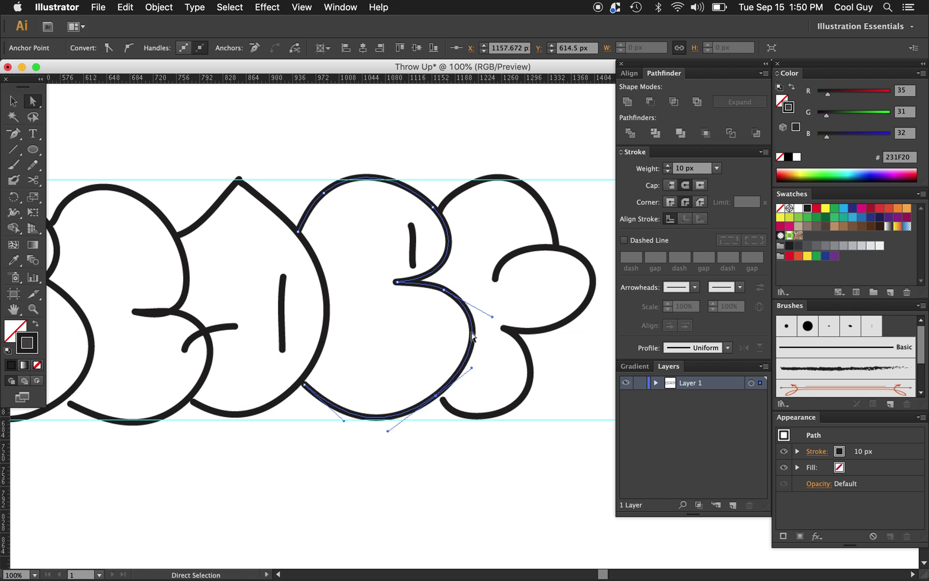
{"action": "key", "text": "super+z"}
{"action": "key", "text": "super+z"}
{"action": "key", "text": "super+z"}
{"action": "key", "text": "super+z"}
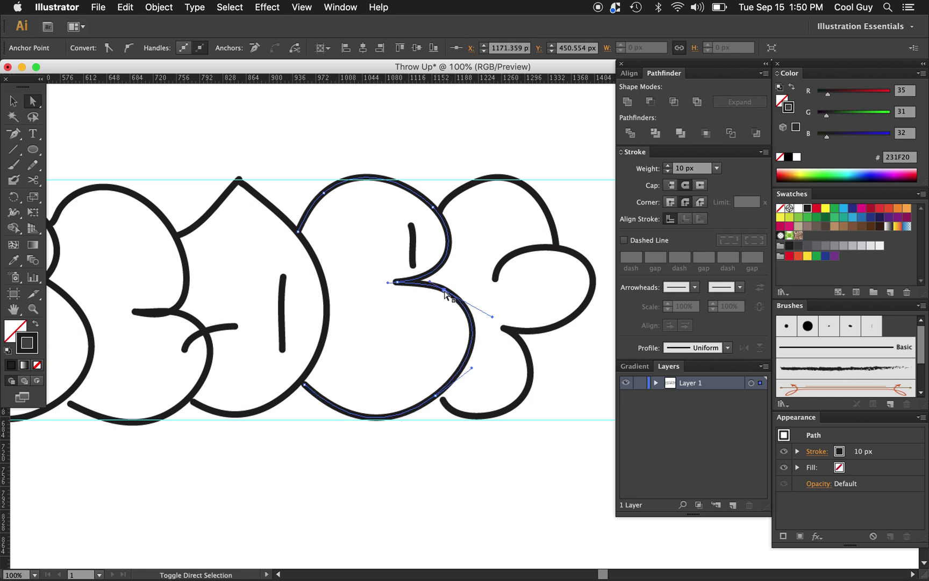
{"action": "key", "text": "super+z"}
{"action": "key", "text": "super+z"}
{"action": "key", "text": "super+z"}
{"action": "key", "text": "super+z"}
{"action": "key", "text": "super+z"}
{"action": "key", "text": "super+z"}
{"action": "key", "text": "super+z"}
{"action": "key", "text": "super+z"}
{"action": "key", "text": "super+z"}
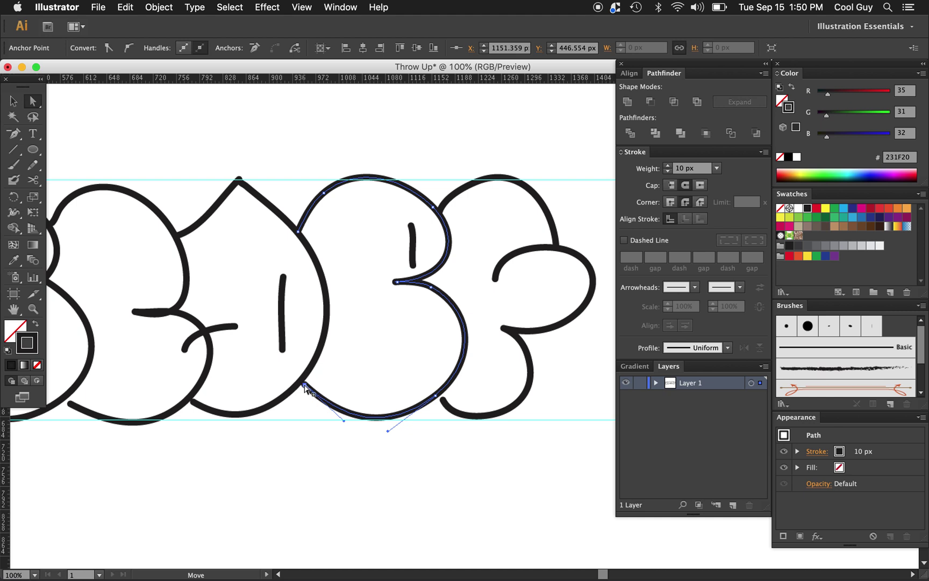
Step: Nudge the E's lower open end onto the D's outline at about X 948 px, Y 592.6 px
{"action": "key", "text": "Right"}
{"action": "key", "text": "Right"}
{"action": "key", "text": "Right"}
{"action": "key", "text": "Down"}
{"action": "key", "text": "Down"}
{"action": "key", "text": "Down"}
{"action": "key", "text": "Down"}
{"action": "key", "text": "Down"}
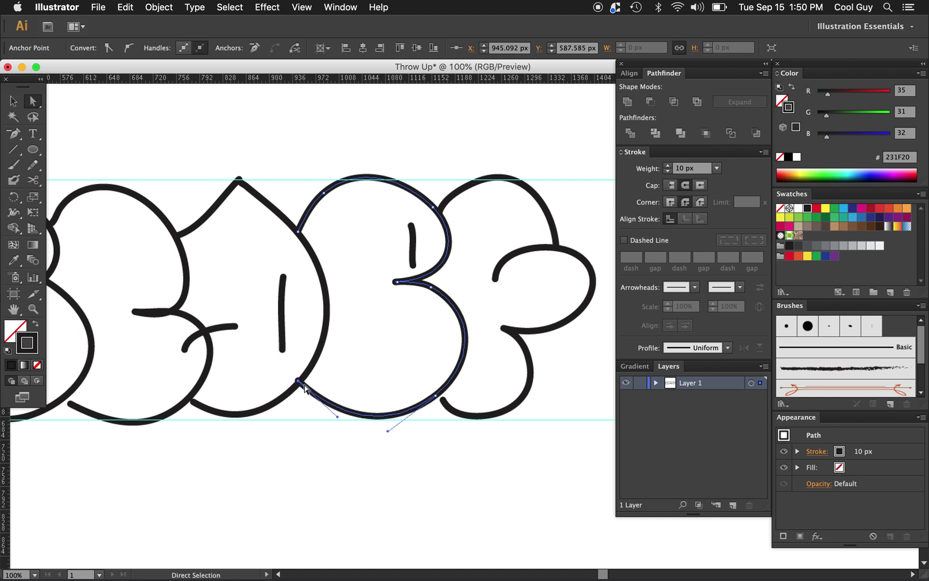
Step: Lower the two top anchors of the E's upper lobe beneath the upper guide and extend the notch handle to round the lobe
{"action": "left_click", "coordinate": [324, 192]}
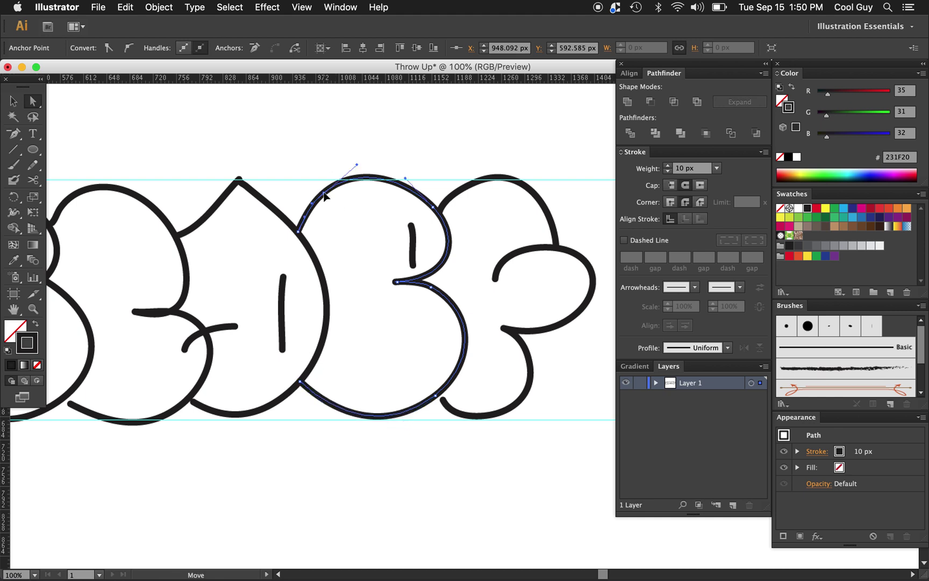
{"action": "left_click", "coordinate": [433, 208]}
{"action": "key", "text": "Down"}
{"action": "key", "text": "Down"}
{"action": "key", "text": "Down"}
{"action": "key", "text": "Down"}
{"action": "key", "text": "Down"}
{"action": "key", "text": "Down"}
{"action": "key", "text": "Down"}
{"action": "key", "text": "Down"}
{"action": "key", "text": "Down"}
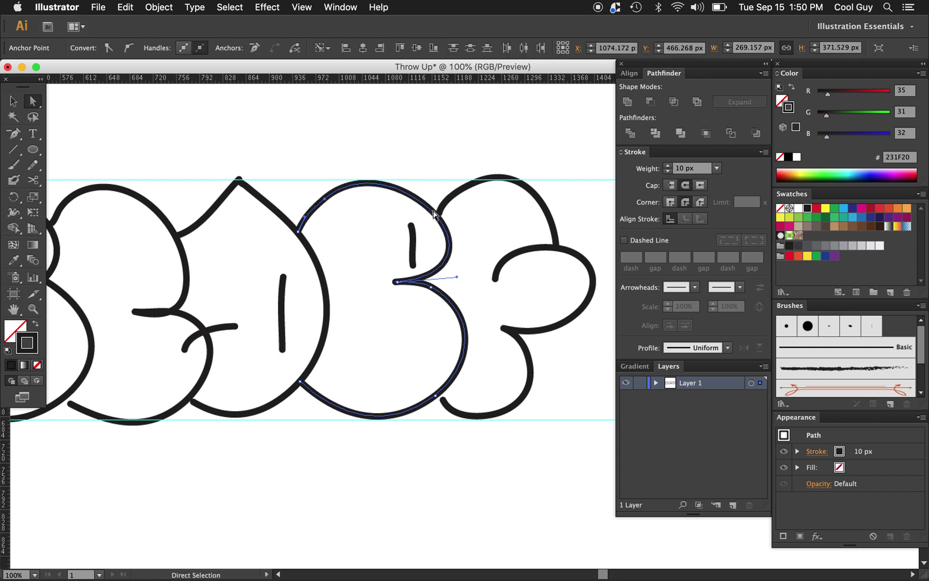
{"action": "left_click_drag", "start_coordinate": [456, 281], "coordinate": [472, 287]}
{"action": "left_click", "coordinate": [398, 159]}
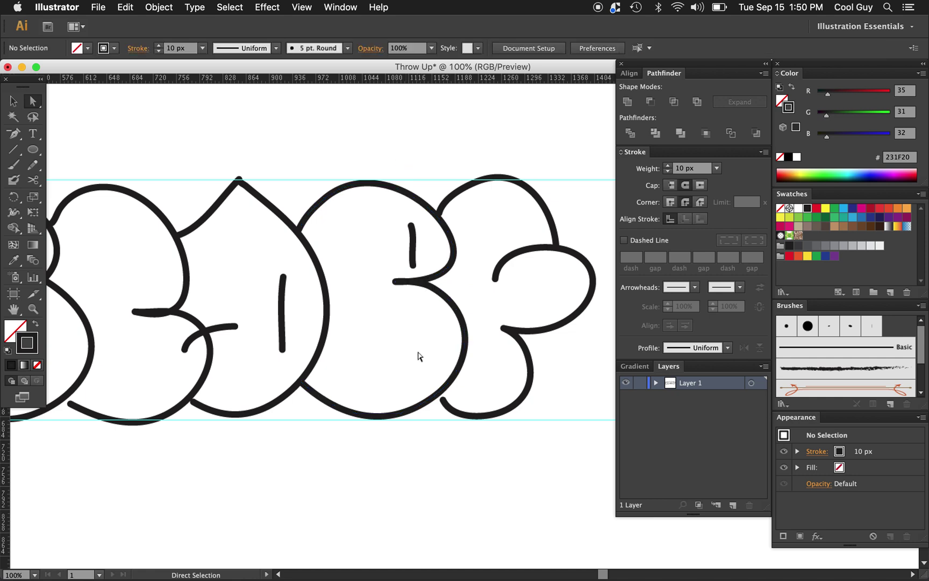
Step: Lower the top of the F's upper arc beneath the upper guide and move its open end onto the E's outline
{"action": "left_click", "coordinate": [547, 207]}
{"action": "left_click", "coordinate": [541, 203]}
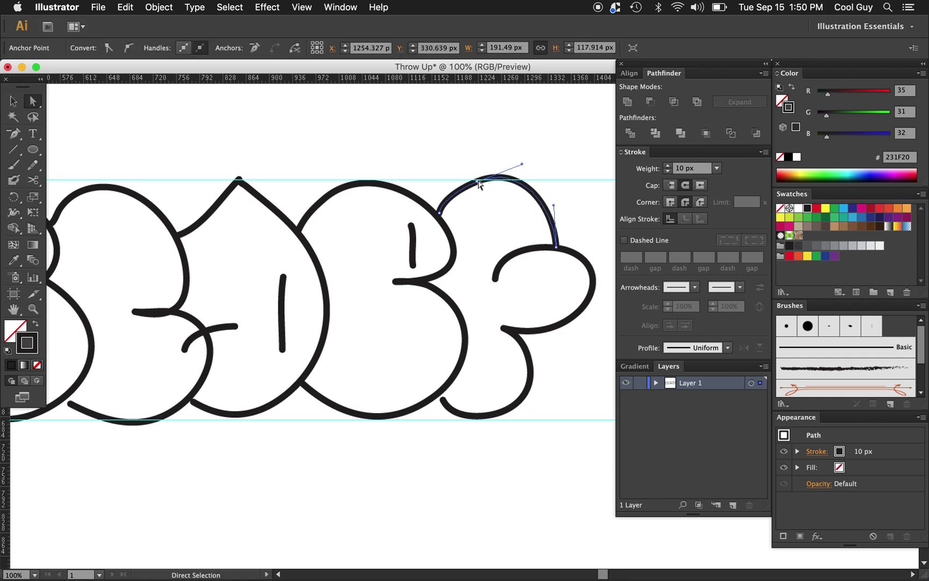
{"action": "left_click_drag", "start_coordinate": [478, 183], "coordinate": [478, 186]}
{"action": "key", "text": "Up"}
{"action": "key", "text": "Up"}
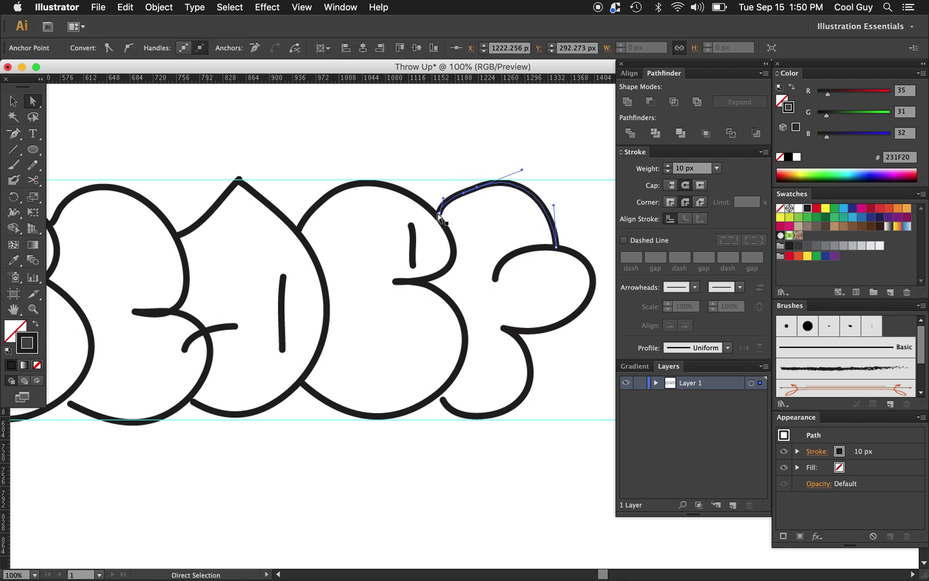
{"action": "left_click_drag", "start_coordinate": [439, 212], "coordinate": [440, 219]}
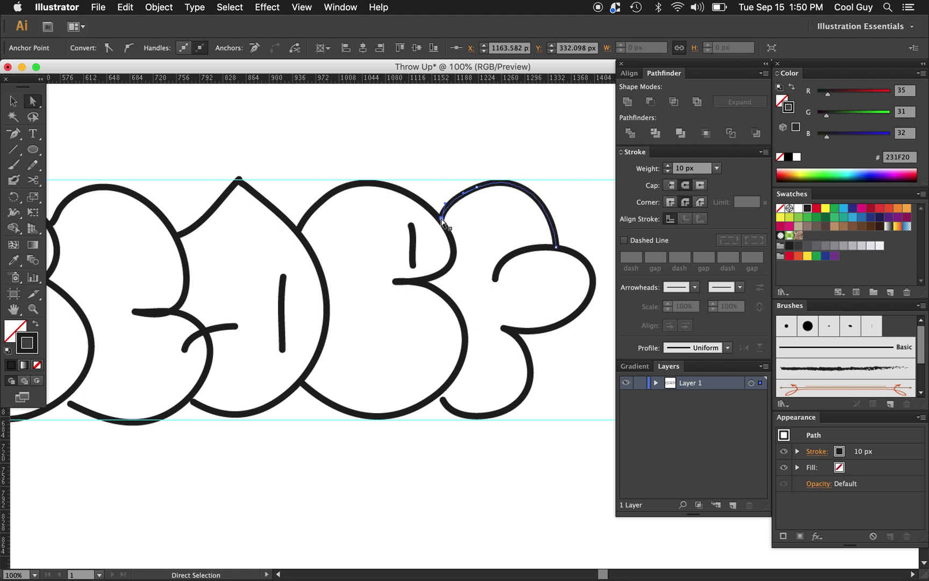
{"action": "left_click", "coordinate": [577, 232]}
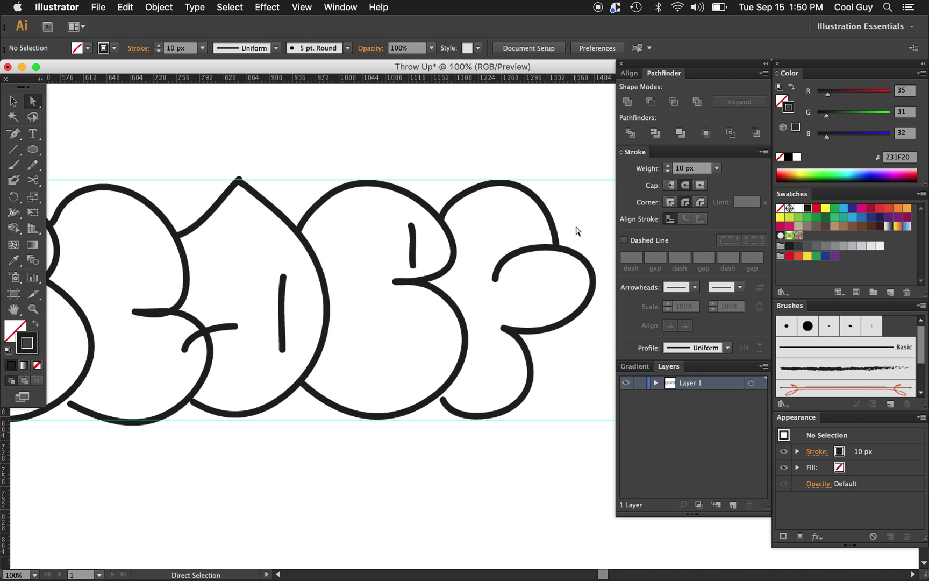
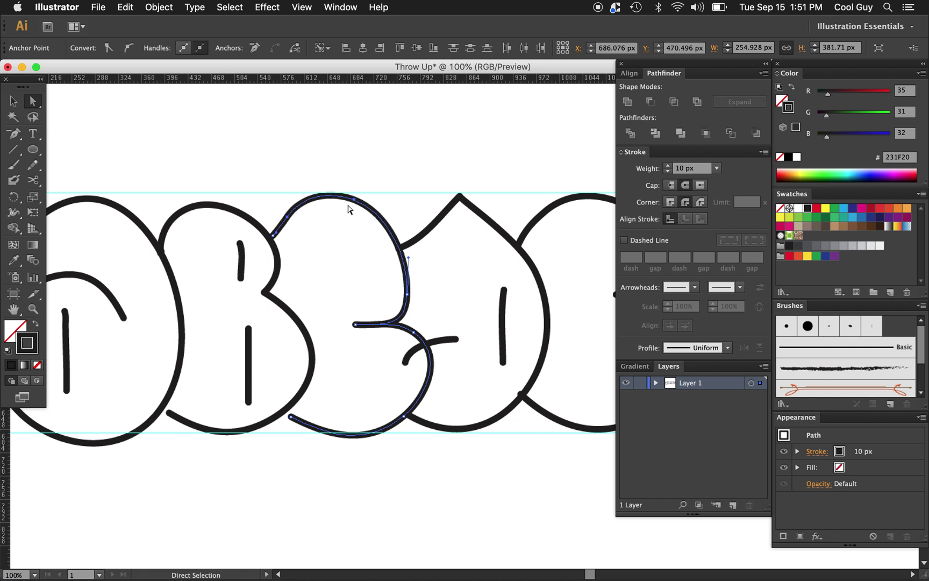
Step: Attach the C's lower open end to the B's outline and raise its bottom anchor so the curve sits inside the lower guide
{"action": "left_click_drag", "start_coordinate": [290, 417], "coordinate": [293, 421]}
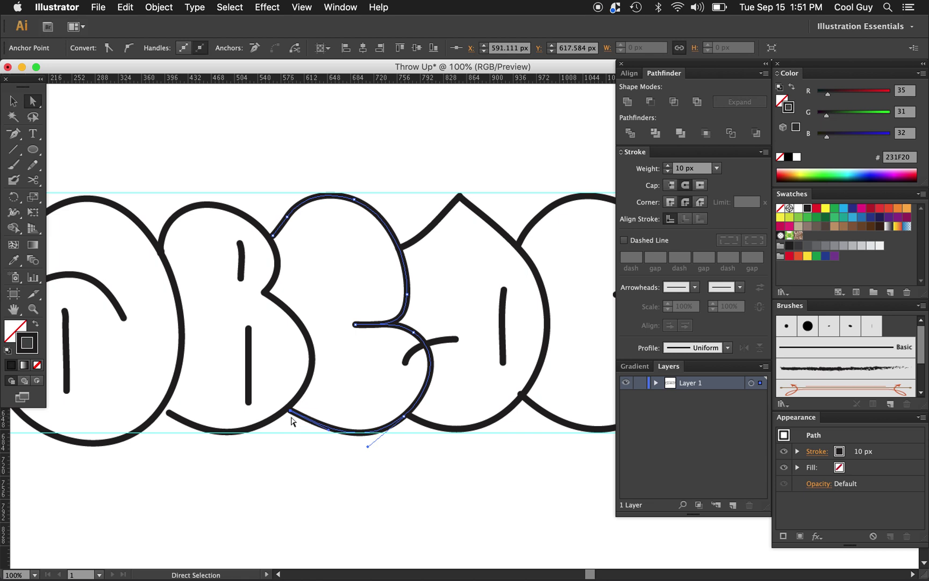
{"action": "left_click", "coordinate": [403, 417]}
{"action": "left_click", "coordinate": [430, 483]}
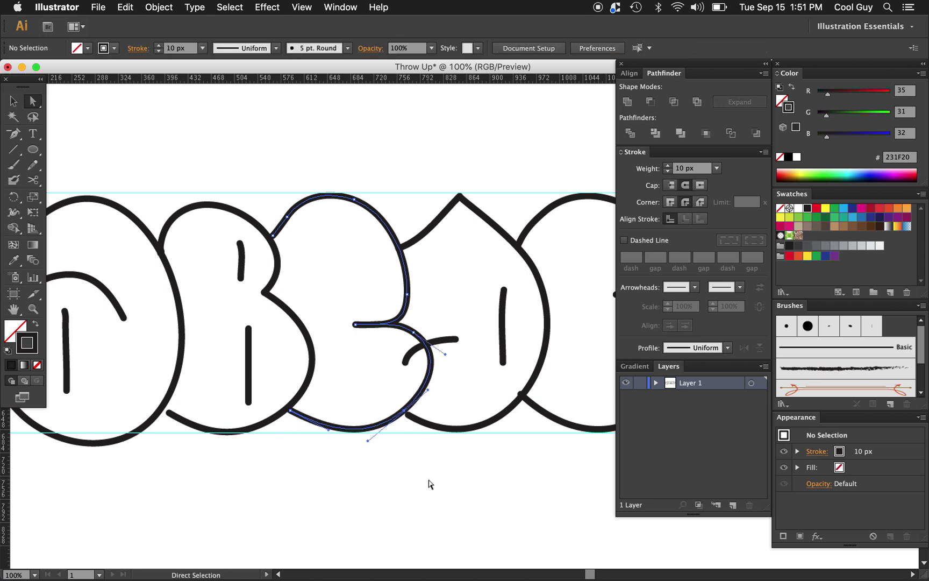
Step: Move the B's top anchor up towards the upper guide, to about X 449 px, Y 290 px
{"action": "scroll", "coordinate": [411, 425], "scroll_direction": "left", "scroll_amount": 5}
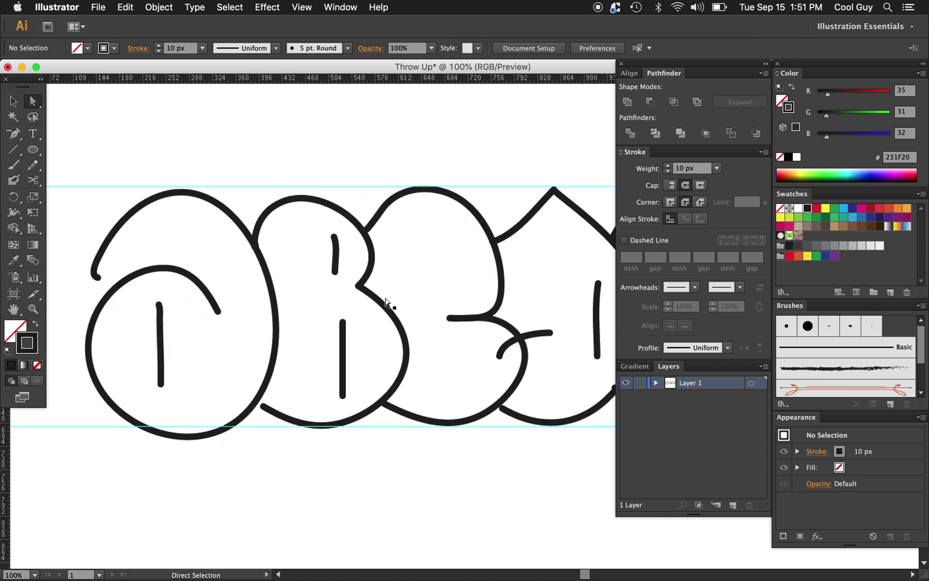
{"action": "left_click", "coordinate": [343, 208]}
{"action": "left_click", "coordinate": [284, 202]}
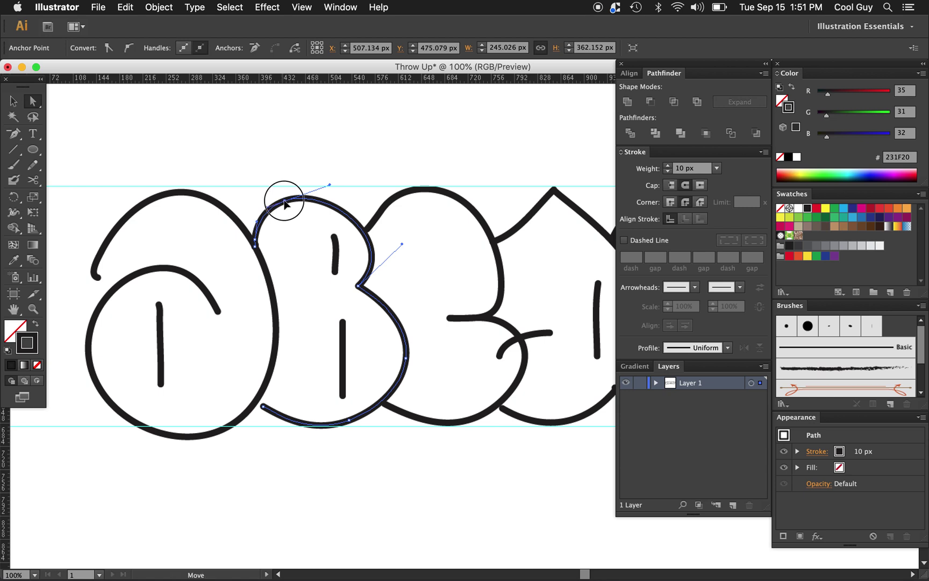
{"action": "key", "text": "shift+Up"}
{"action": "key", "text": "shift+Right"}
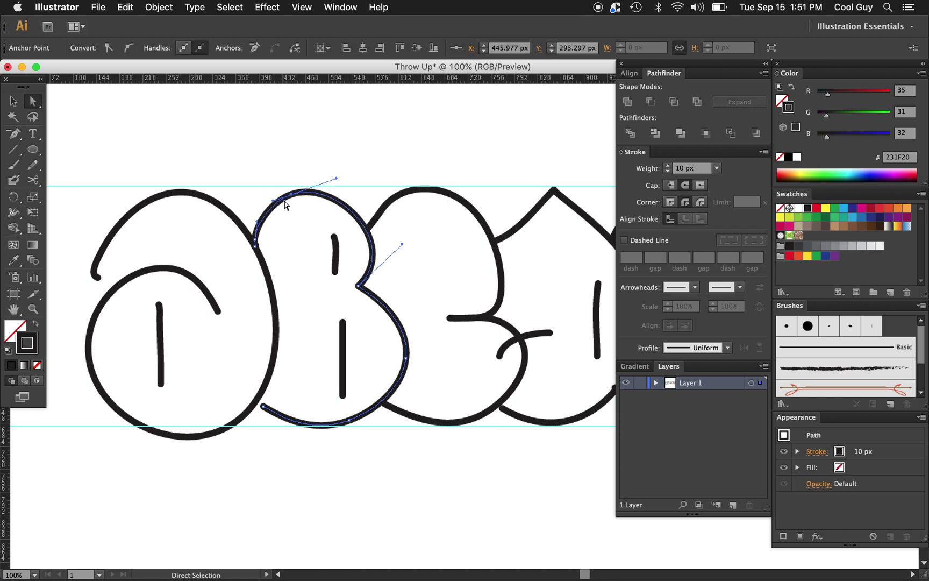
{"action": "key", "text": "Up"}
{"action": "key", "text": "Up"}
{"action": "key", "text": "Right"}
{"action": "key", "text": "Right"}
{"action": "key", "text": "Up"}
{"action": "key", "text": "Right"}
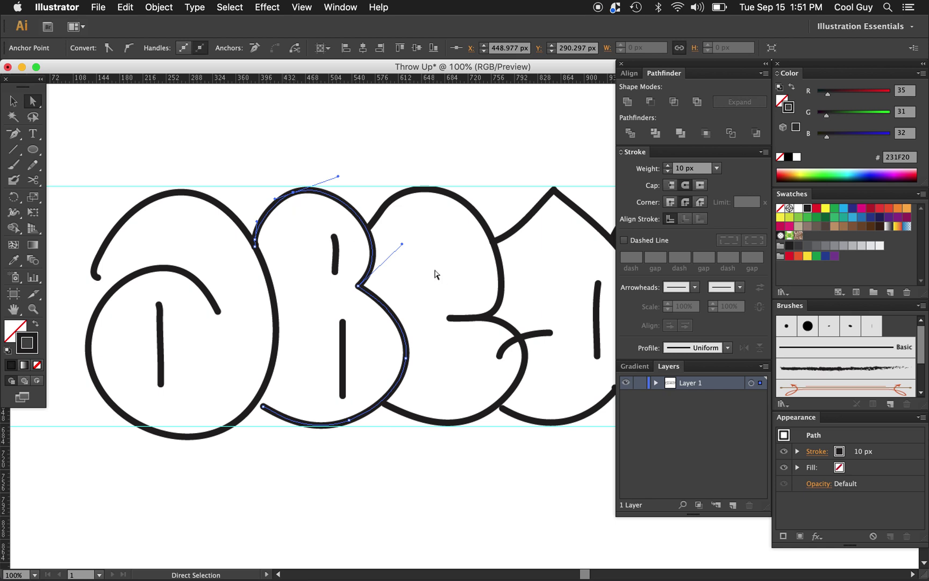
Step: Nudge the B's lower open end to meet the A's outline at about X 400 px, Y 611.6 px
{"action": "left_click", "coordinate": [263, 408]}
{"action": "key", "text": "Left"}
{"action": "key", "text": "Left"}
{"action": "key", "text": "Left"}
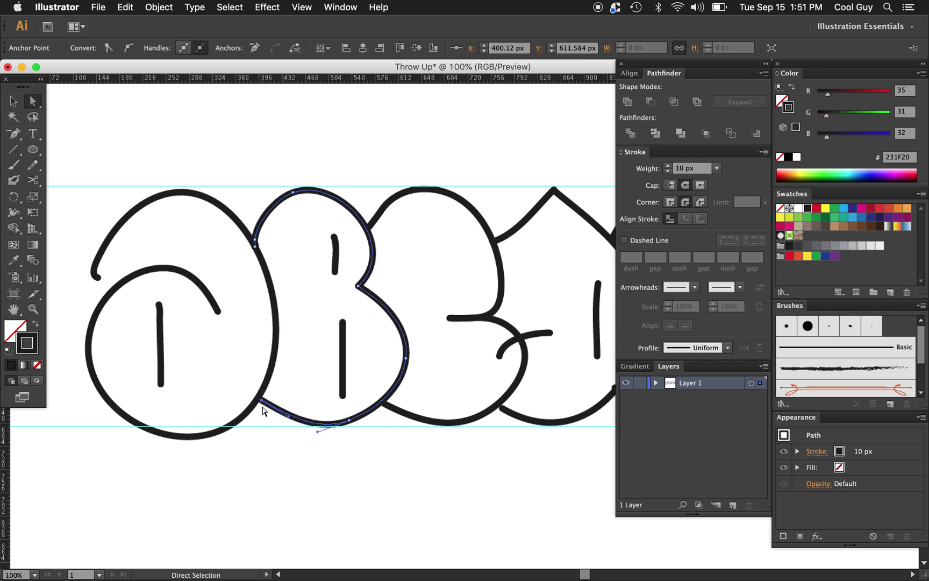
{"action": "left_click", "coordinate": [279, 478]}
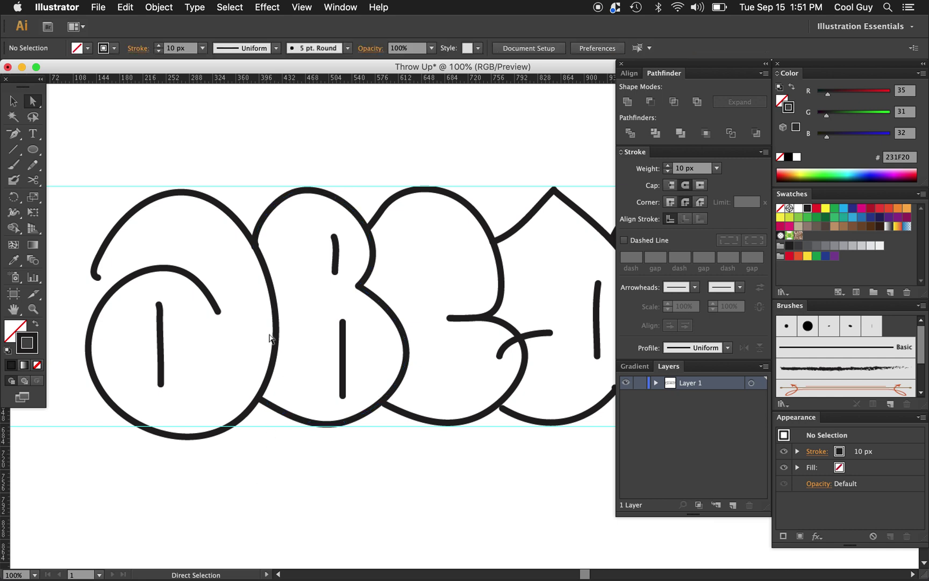
Step: Raise the A's lower anchor beside the B to about Y 592.7 px so the letter's base sits above the lower guide
{"action": "left_click", "coordinate": [276, 341]}
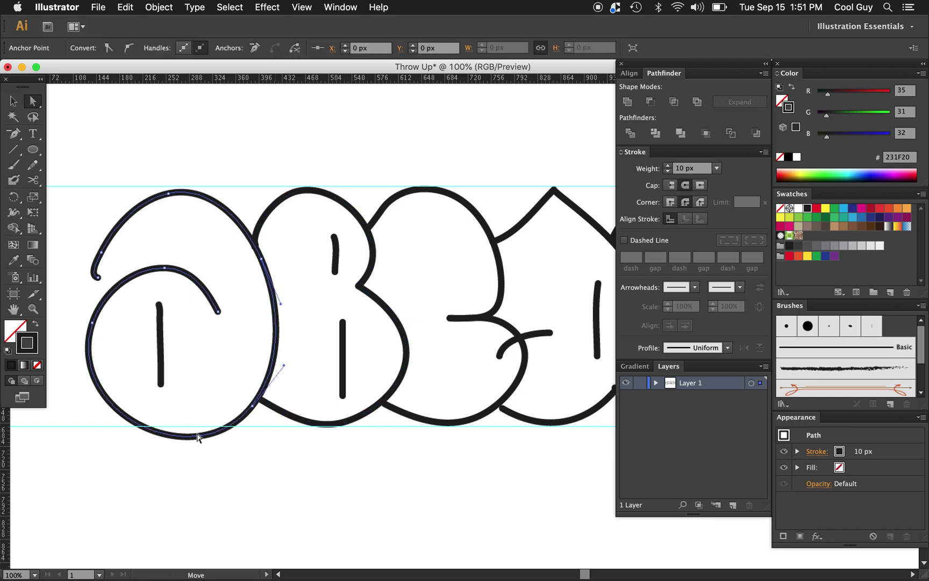
{"action": "left_click", "coordinate": [253, 406]}
{"action": "key", "text": "shift+Up"}
{"action": "key", "text": "shift+Up"}
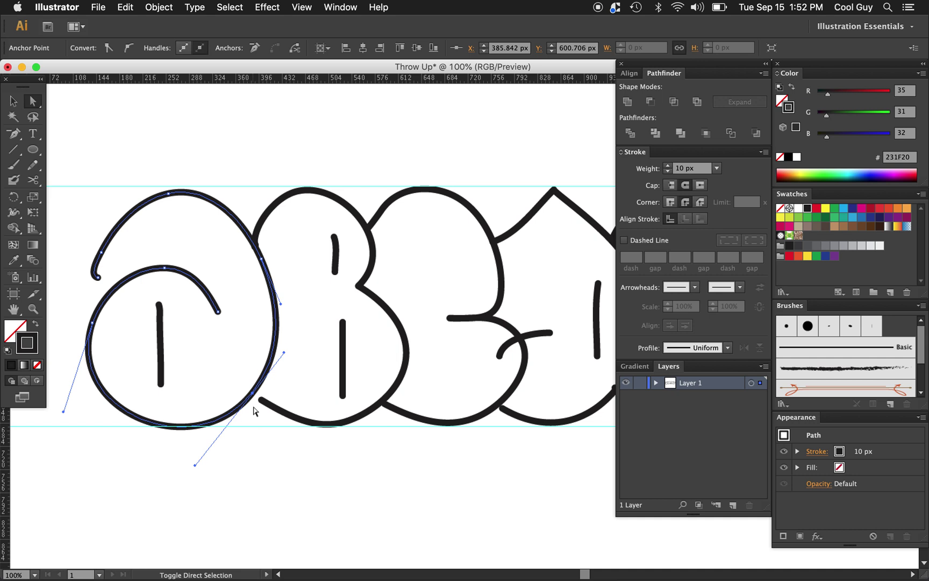
{"action": "key", "text": "Up"}
{"action": "key", "text": "Up"}
{"action": "key", "text": "Up"}
{"action": "key", "text": "Up"}
{"action": "key", "text": "Up"}
{"action": "key", "text": "Up"}
{"action": "key", "text": "Up"}
{"action": "key", "text": "Up"}
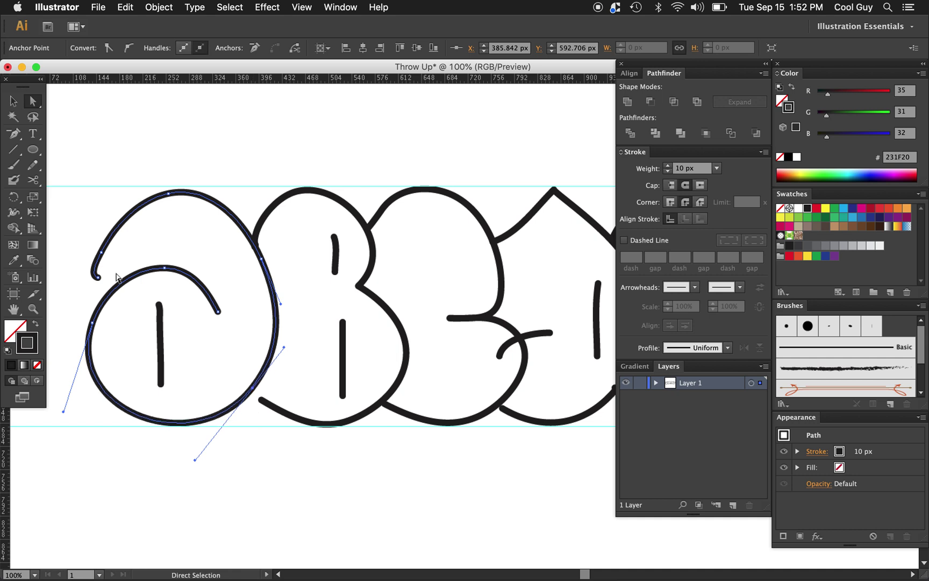
Step: Close the gap at the A's side by joining its open upper end to the inner curl, at about X 167 px, Y 441 px
{"action": "left_click", "coordinate": [97, 277]}
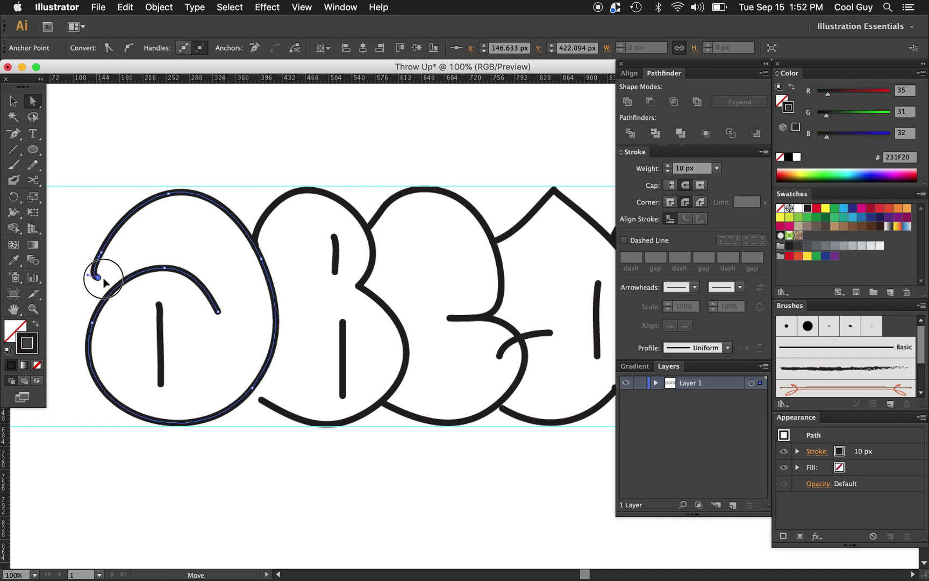
{"action": "left_click_drag", "start_coordinate": [103, 280], "coordinate": [88, 292]}
{"action": "left_click", "coordinate": [74, 253]}
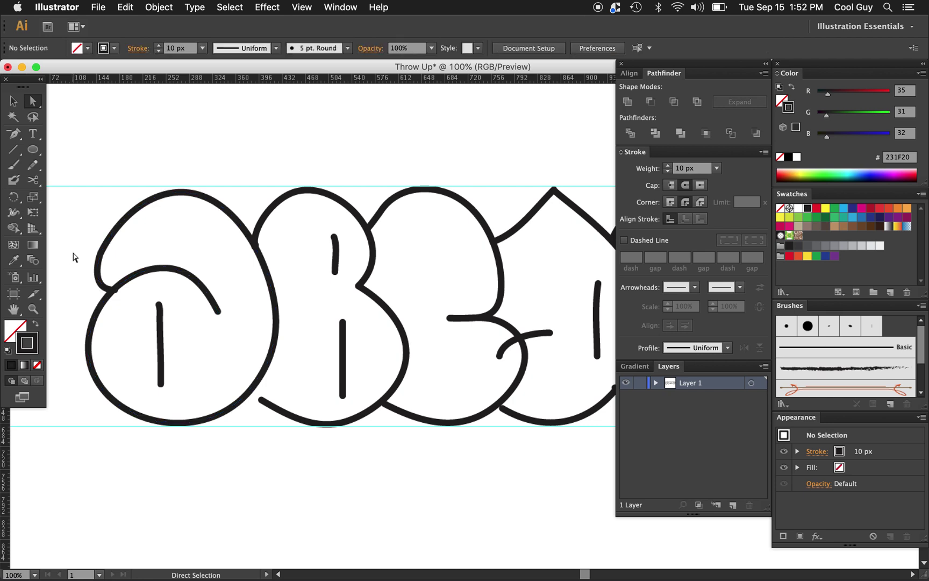
{"action": "left_click", "coordinate": [118, 296]}
{"action": "left_click", "coordinate": [115, 288]}
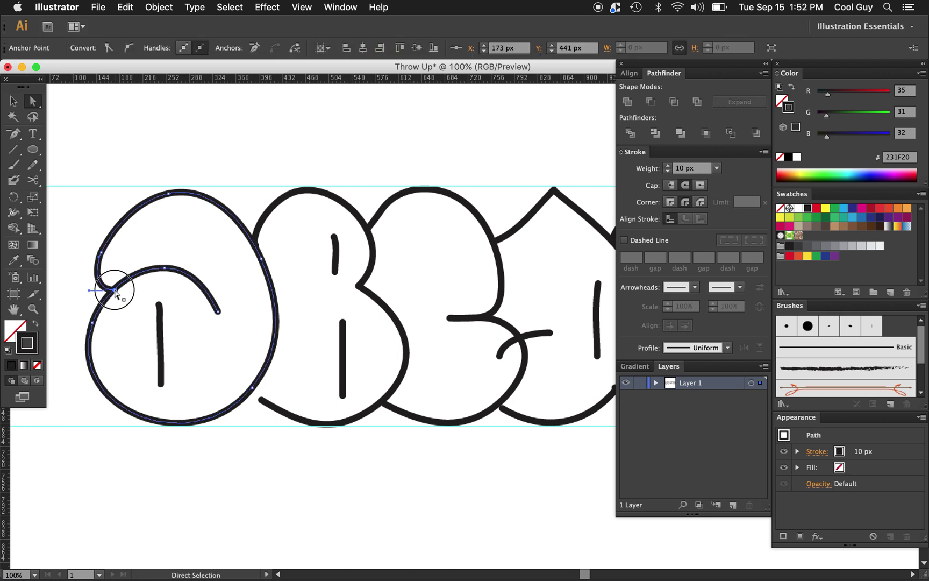
{"action": "key", "text": "Left"}
{"action": "key", "text": "Left"}
{"action": "key", "text": "Left"}
{"action": "key", "text": "Left"}
{"action": "key", "text": "Left"}
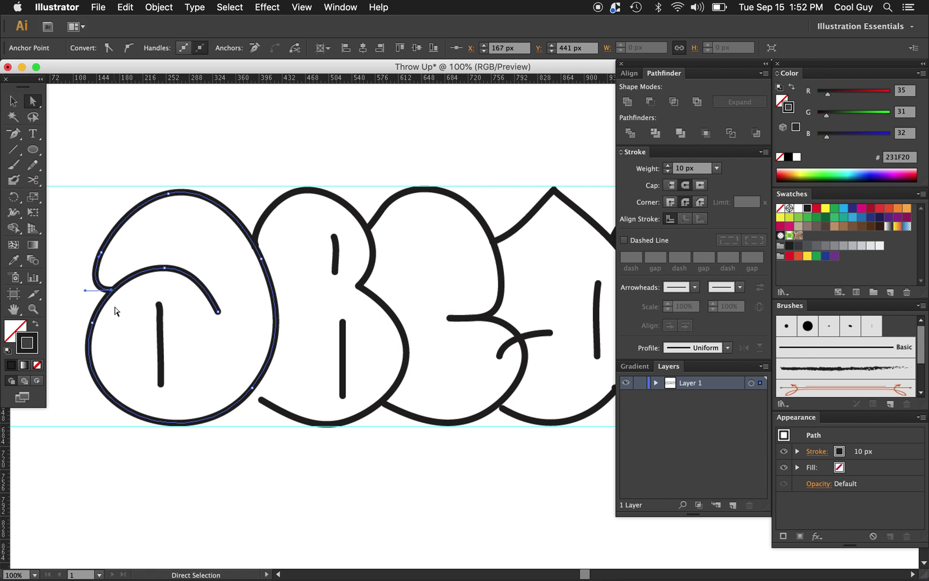
{"action": "left_click", "coordinate": [71, 263]}
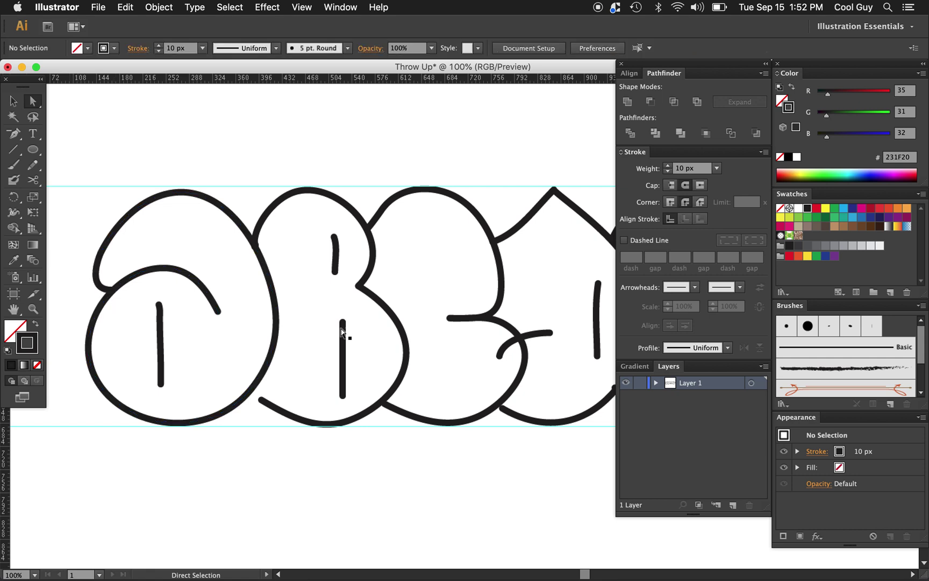
Step: Select the A's whole outline with the Selection tool and narrow it slightly from its outer side towards the B
{"action": "key", "text": "z"}
{"action": "left_click", "coordinate": [417, 364], "text": "alt"}
{"action": "scroll", "coordinate": [417, 364], "scroll_direction": "right", "scroll_amount": 10}
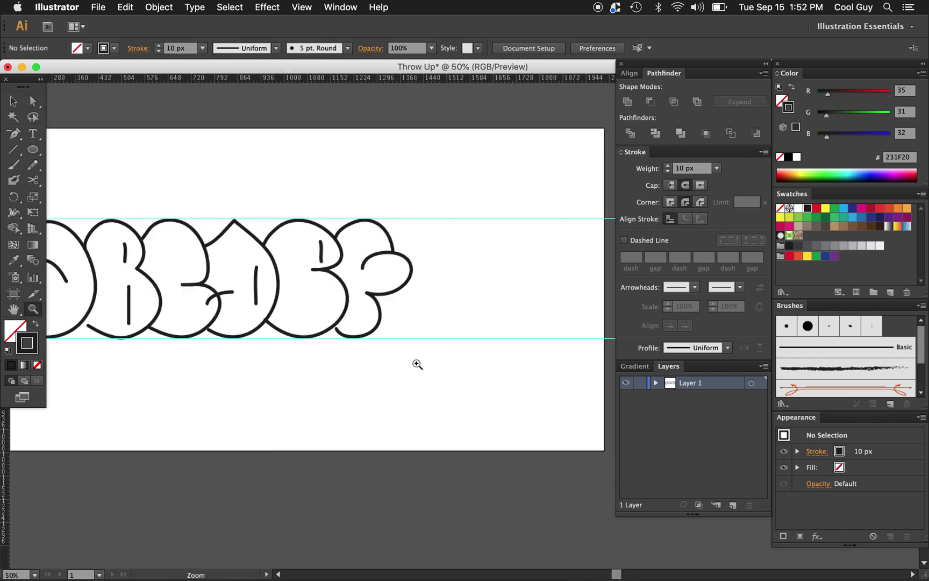
{"action": "scroll", "coordinate": [417, 364], "scroll_direction": "left", "scroll_amount": 5}
{"action": "key", "text": "a"}
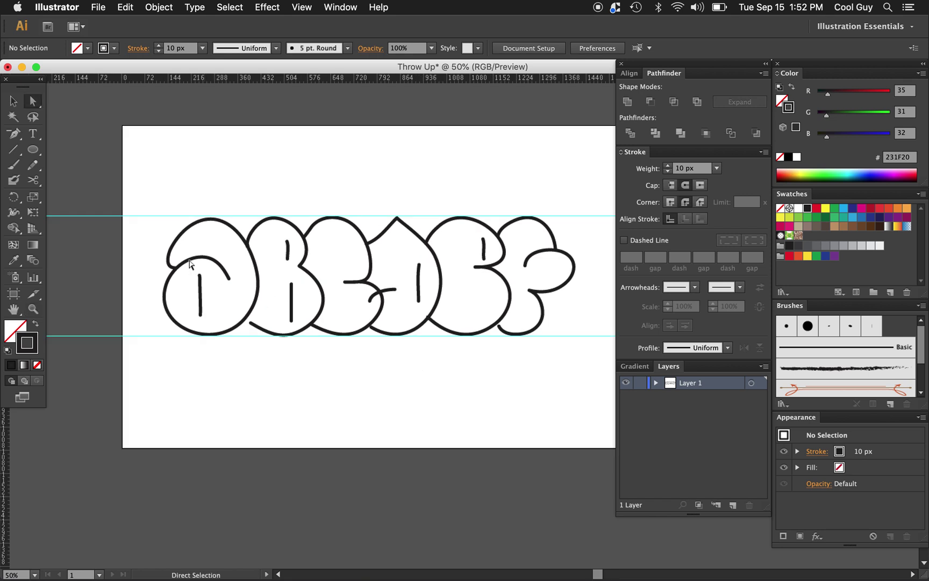
{"action": "left_click", "coordinate": [206, 262]}
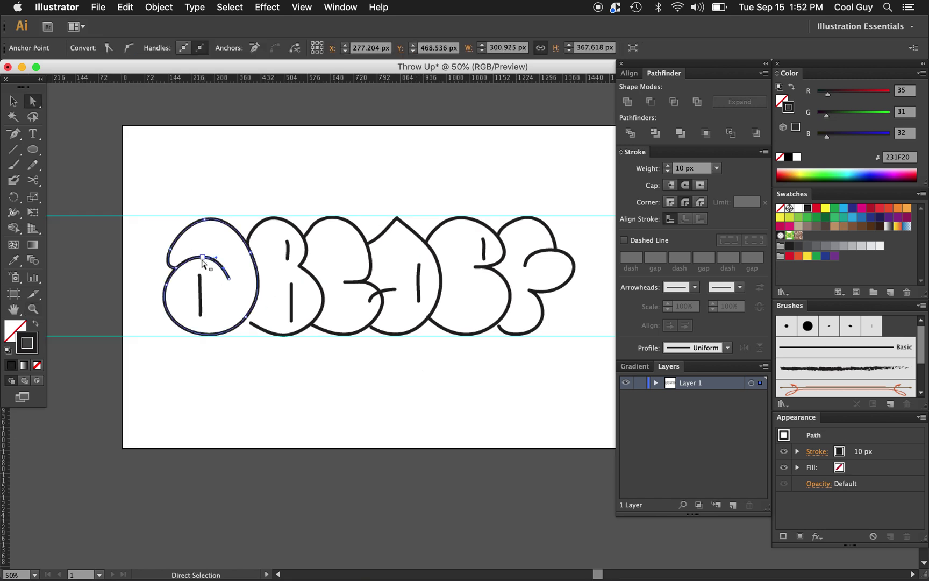
{"action": "key", "text": "v"}
{"action": "left_click", "coordinate": [132, 236]}
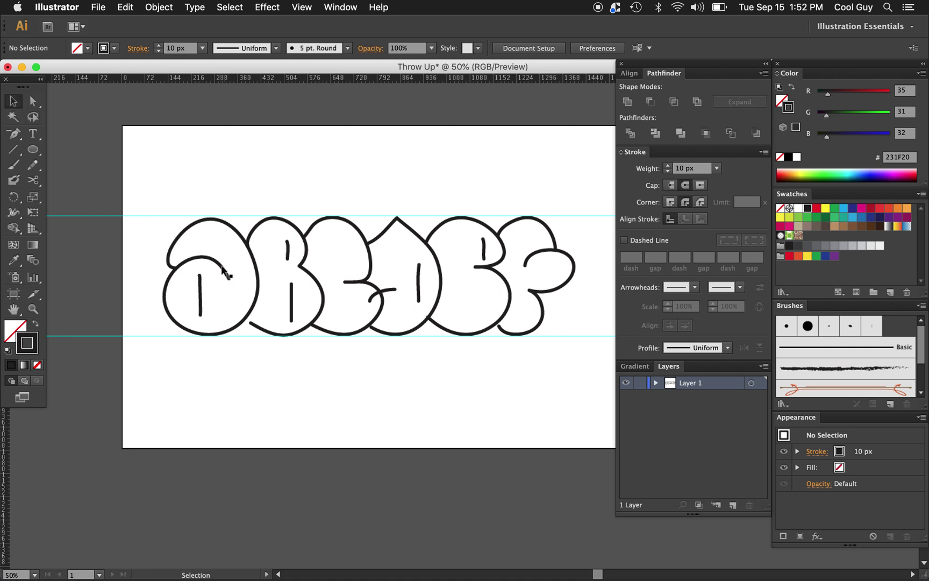
{"action": "left_click", "coordinate": [222, 267]}
{"action": "left_click_drag", "start_coordinate": [162, 276], "coordinate": [168, 275]}
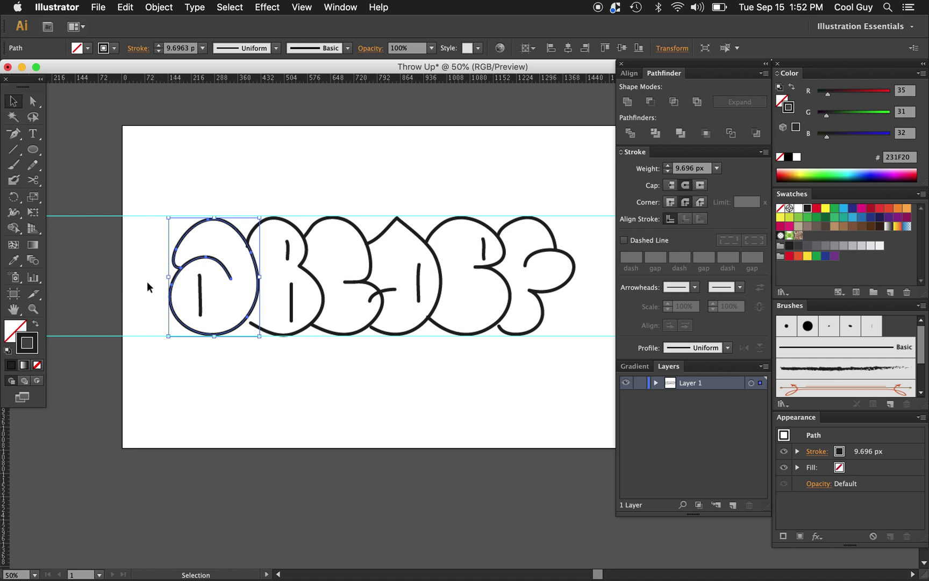
Step: Delete the two horizontal guides above and below the lettering
{"action": "left_click", "coordinate": [147, 282]}
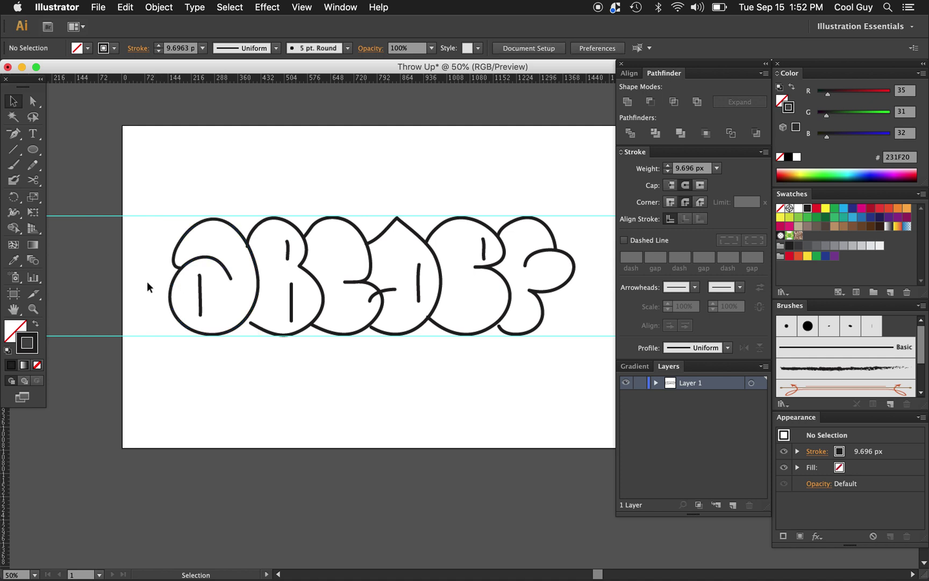
{"action": "scroll", "coordinate": [147, 282], "scroll_direction": "right", "scroll_amount": 5}
{"action": "key", "text": "z"}
{"action": "left_click", "coordinate": [261, 368], "text": "alt"}
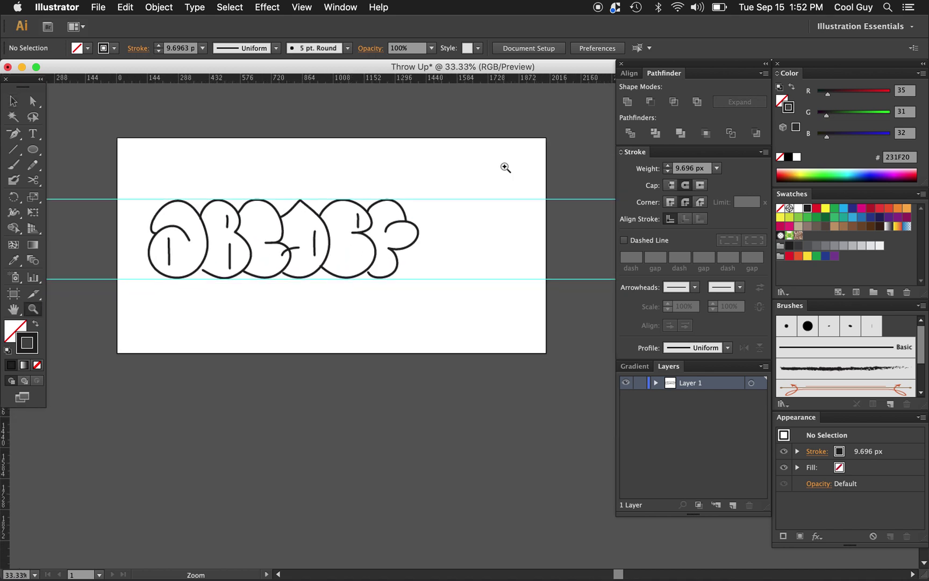
{"action": "key", "text": "v"}
{"action": "left_click_drag", "start_coordinate": [503, 171], "coordinate": [455, 316]}
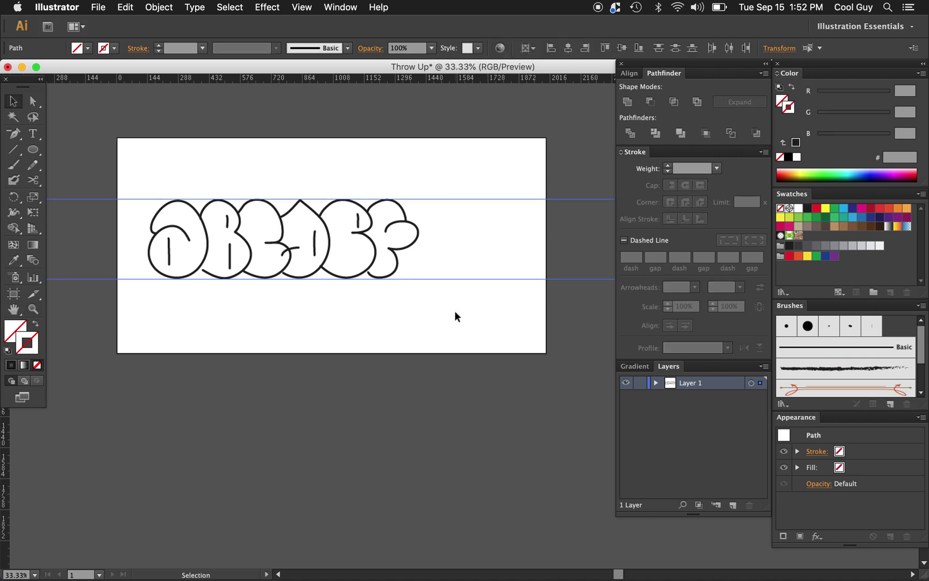
{"action": "key", "text": "Delete"}
Step: Move the whole lettering to the middle of the artboard and place a copy of it directly below the artboard
{"action": "left_click_drag", "start_coordinate": [461, 170], "coordinate": [119, 306]}
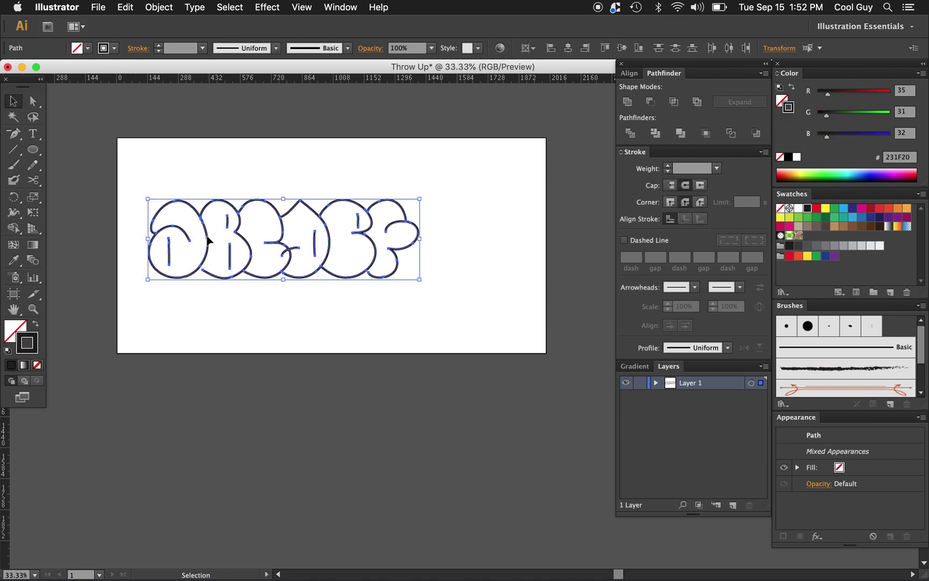
{"action": "left_click_drag", "start_coordinate": [212, 238], "coordinate": [261, 236]}
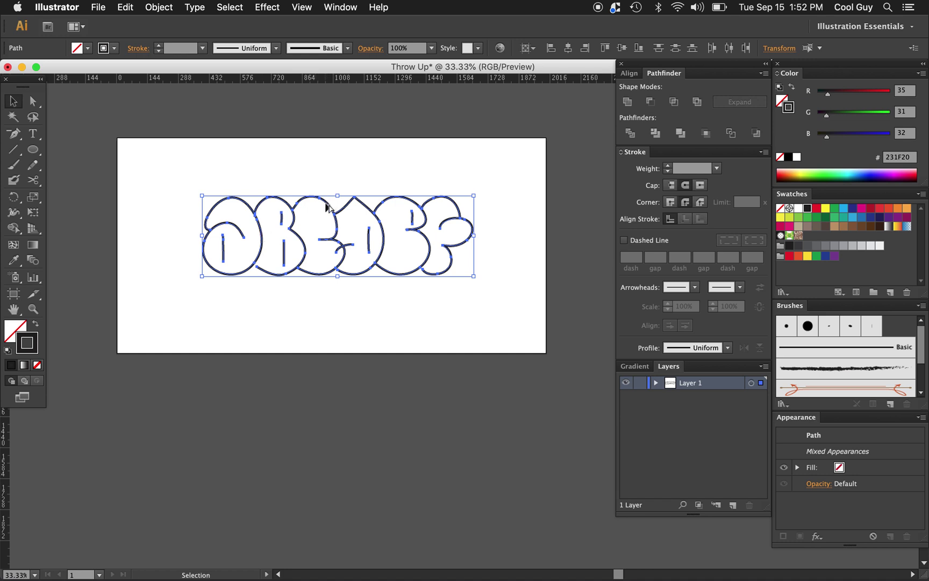
{"action": "left_click_drag", "start_coordinate": [328, 208], "coordinate": [331, 394]}
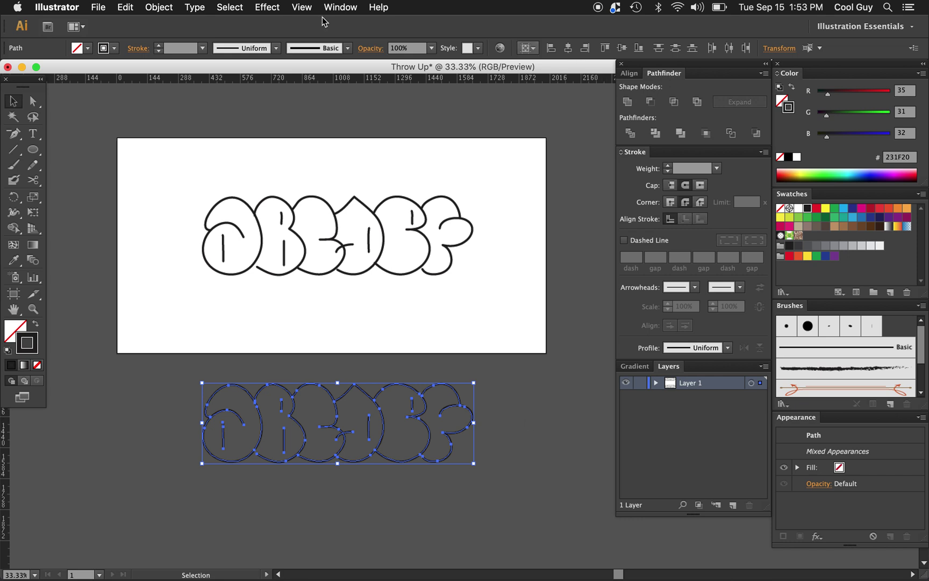
Step: Merge the copied letter outlines below the artboard with the Pathfinder Unite shape mode
{"action": "left_click", "coordinate": [340, 7]}
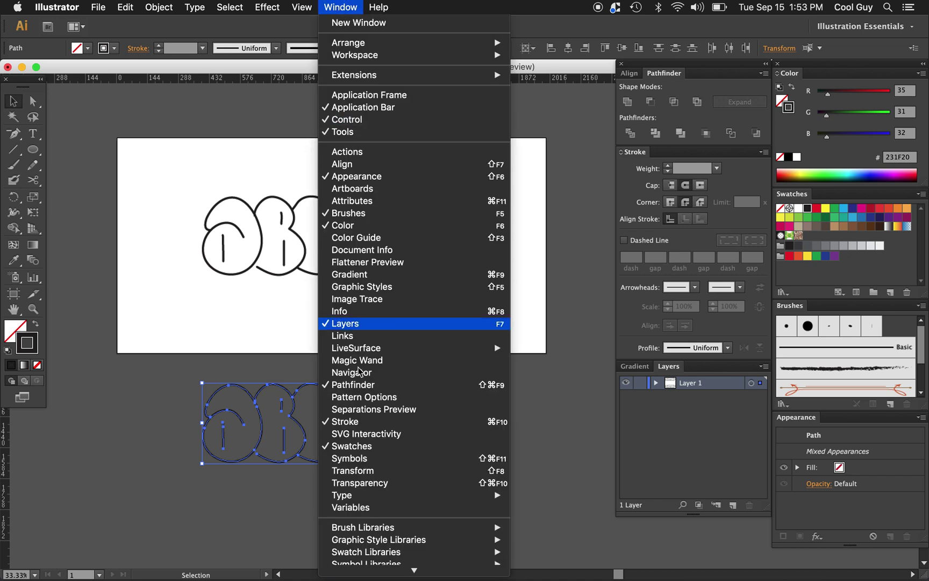
{"action": "left_click", "coordinate": [578, 371]}
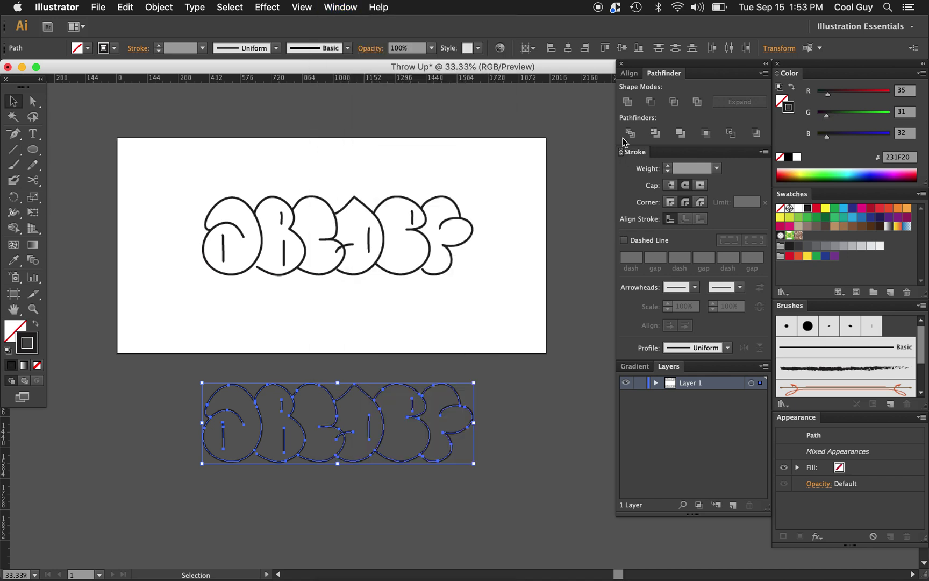
{"action": "left_click", "coordinate": [628, 102]}
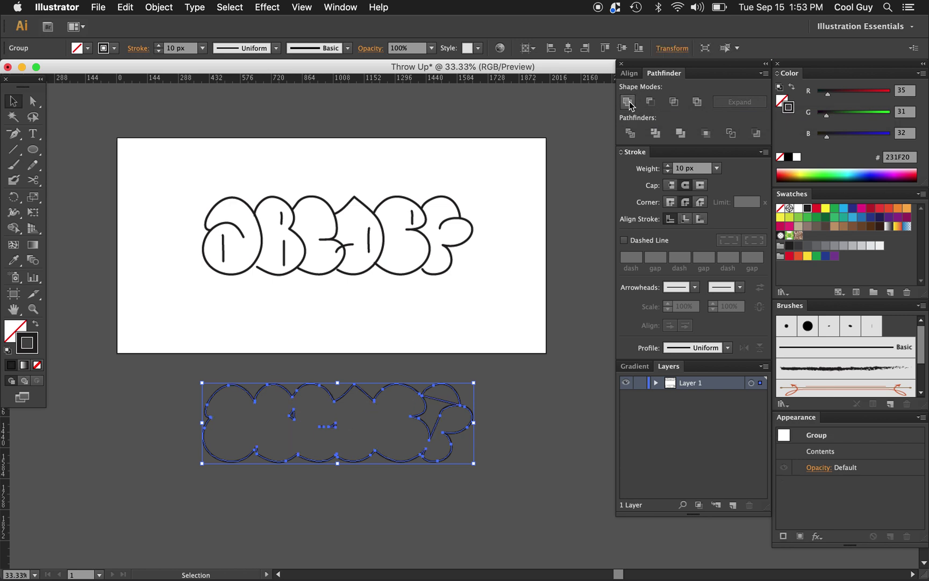
{"action": "left_click", "coordinate": [493, 433]}
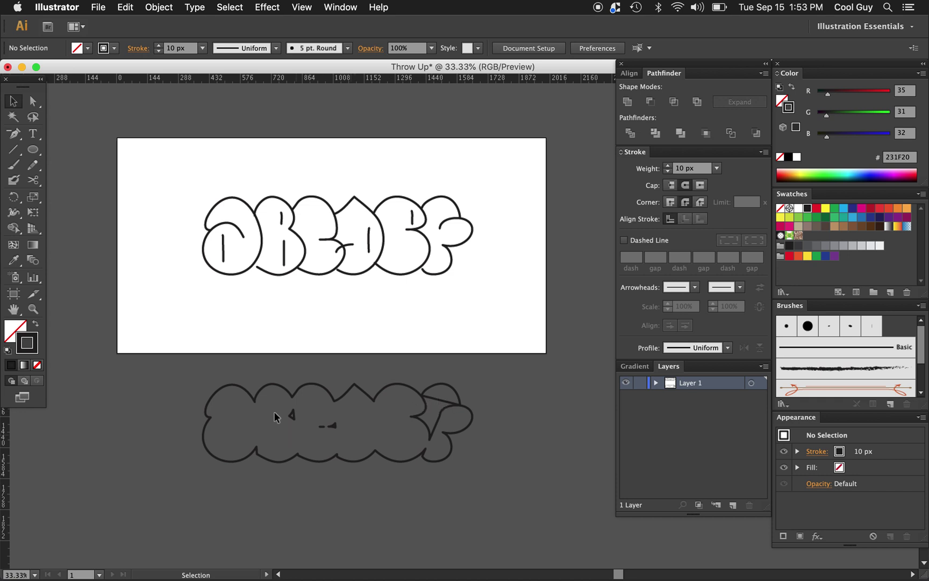
Step: Delete the leftover fragments inside the merged copy and the stray diagonal segment beside the F
{"action": "key", "text": "a"}
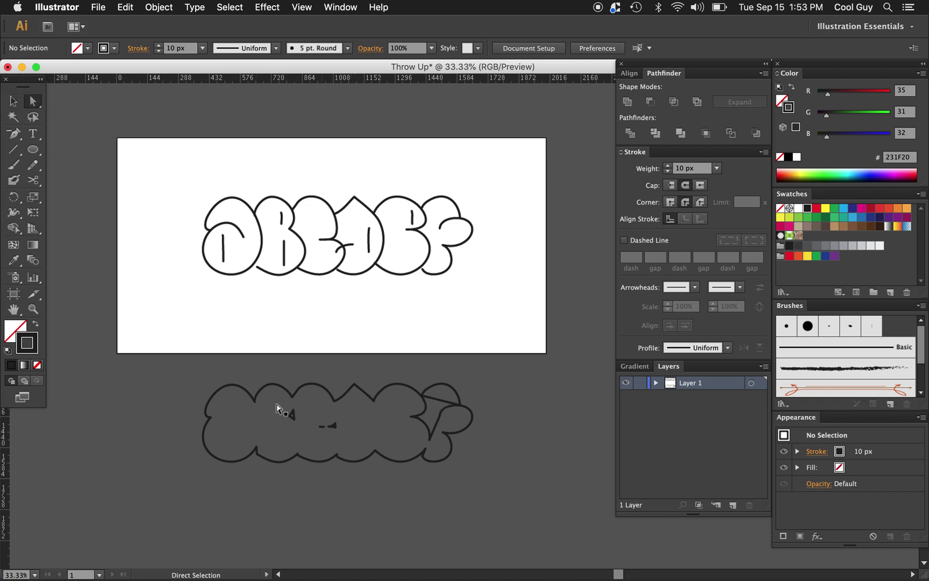
{"action": "left_click_drag", "start_coordinate": [280, 403], "coordinate": [345, 437]}
{"action": "left_click", "coordinate": [303, 429]}
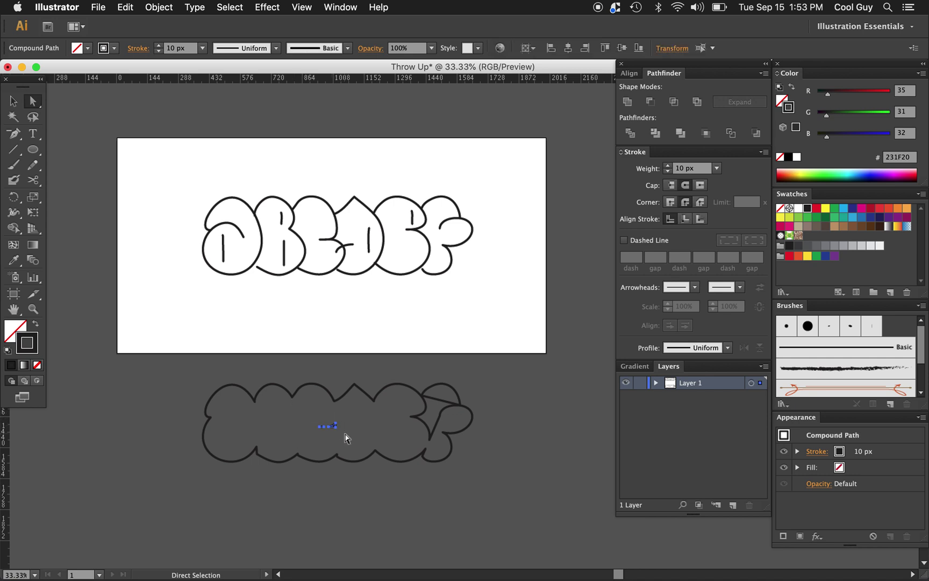
{"action": "key", "text": "Delete"}
{"action": "left_click", "coordinate": [430, 441]}
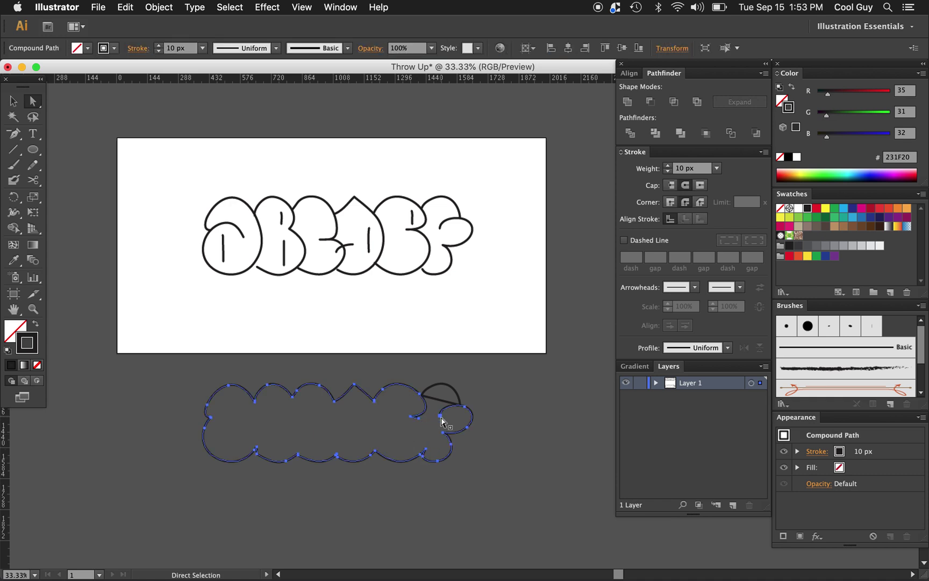
Step: Draw a closed six-sided shape with the Pen tool covering the inner lines and gap between the merged E and F
{"action": "left_click", "coordinate": [424, 396]}
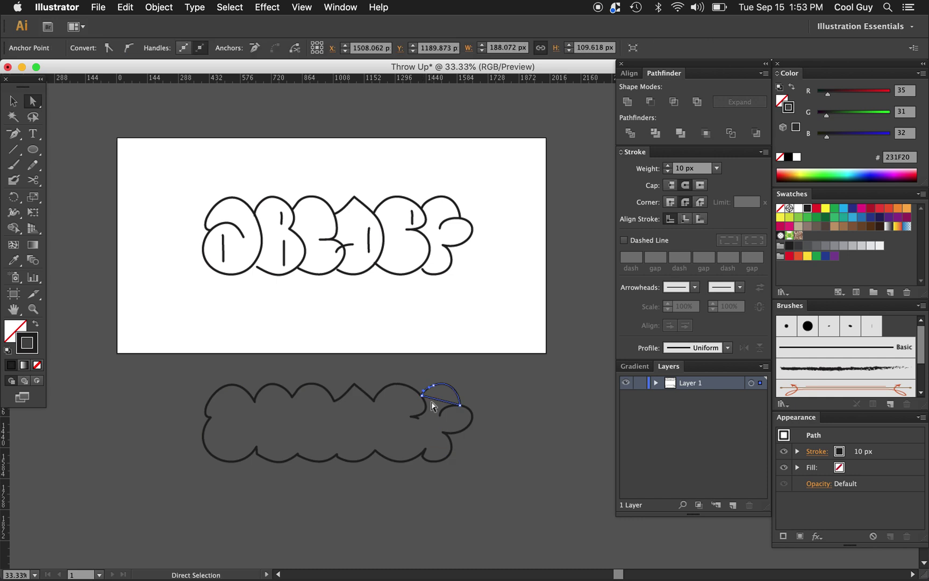
{"action": "key", "text": "z"}
{"action": "left_click", "coordinate": [456, 411]}
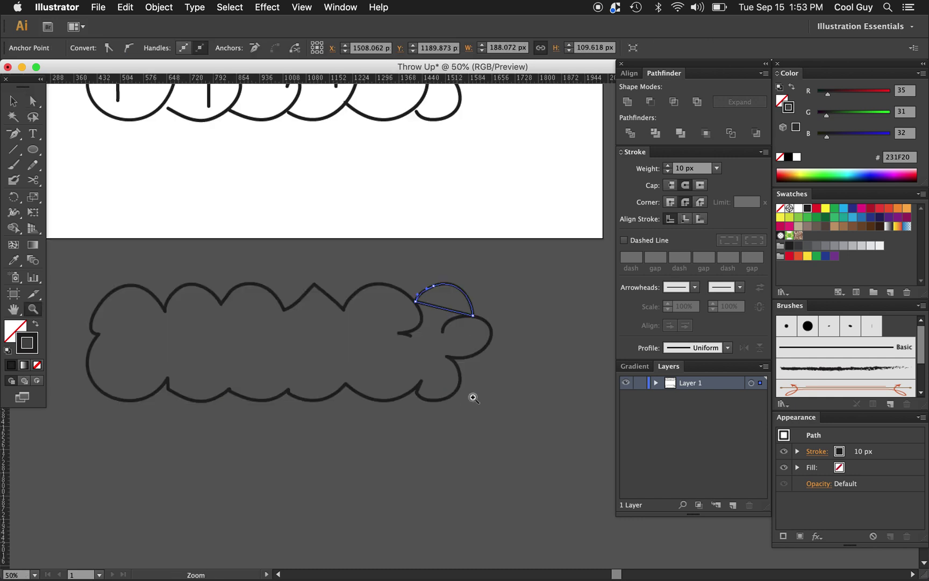
{"action": "left_click", "coordinate": [469, 326]}
{"action": "left_click", "coordinate": [469, 326]}
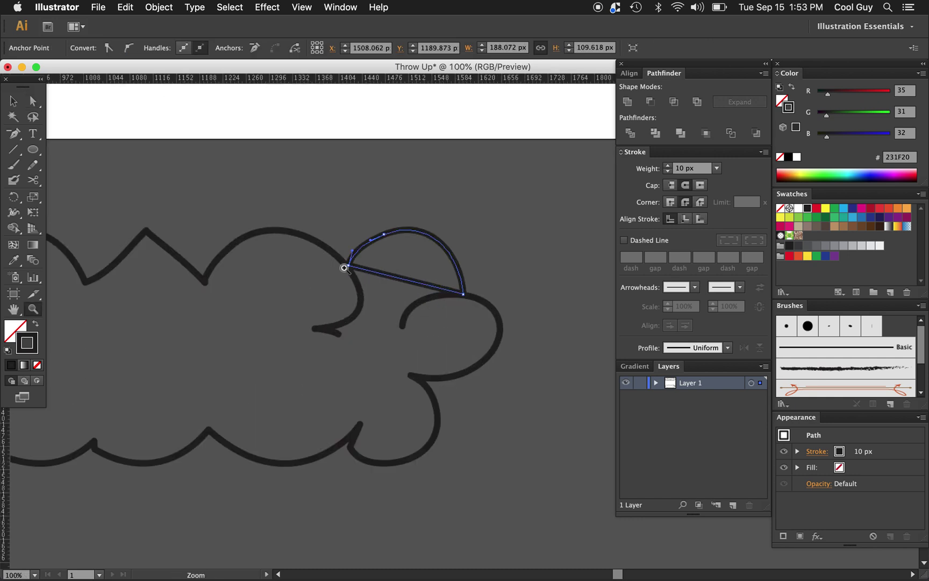
{"action": "key", "text": "p"}
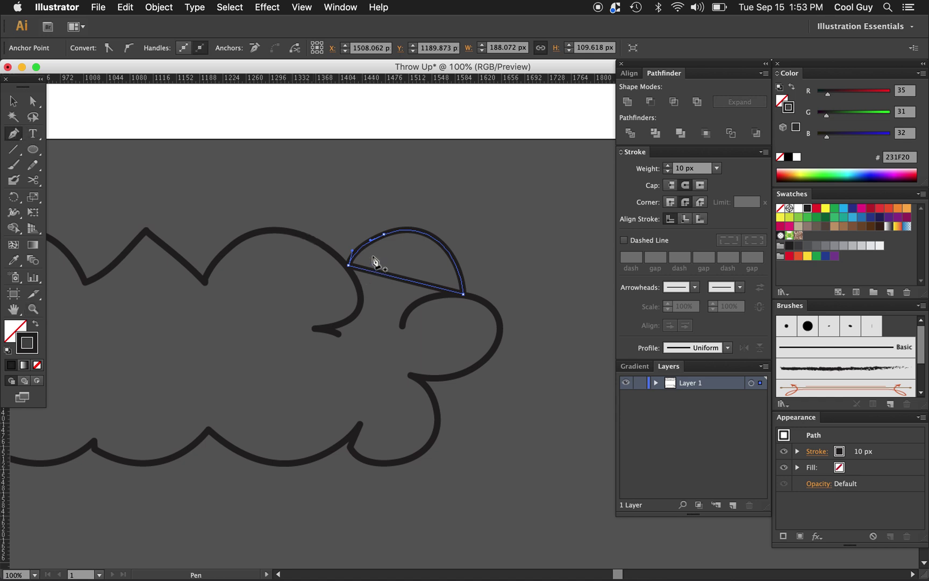
{"action": "left_click", "coordinate": [375, 263]}
{"action": "left_click", "coordinate": [317, 266]}
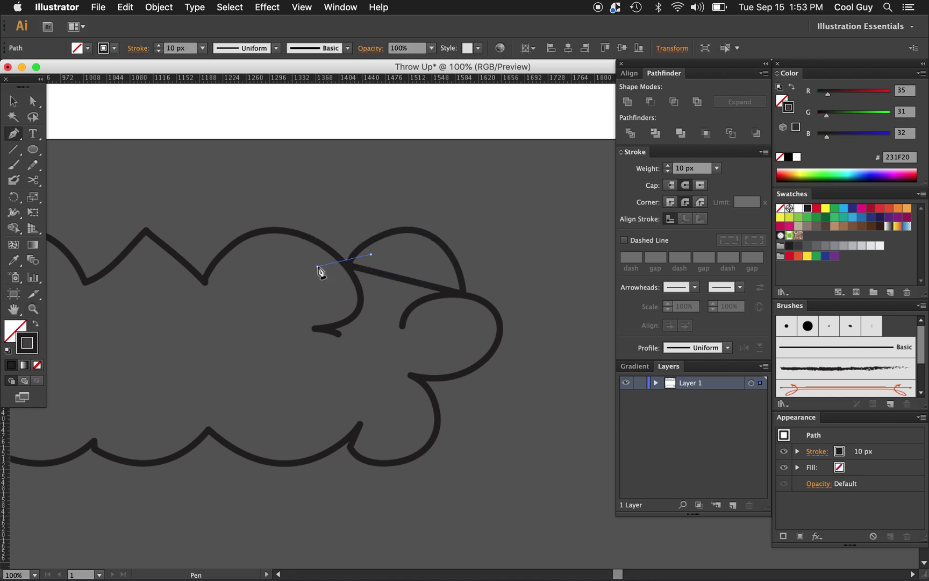
{"action": "left_click_drag", "start_coordinate": [320, 271], "coordinate": [318, 281]}
{"action": "left_click", "coordinate": [290, 338]}
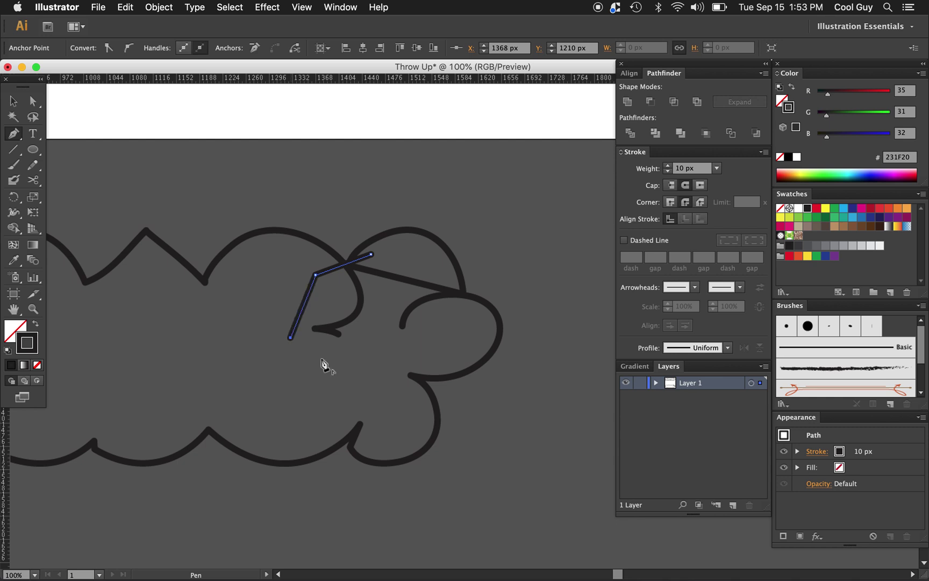
{"action": "left_click", "coordinate": [359, 374]}
{"action": "left_click", "coordinate": [468, 311]}
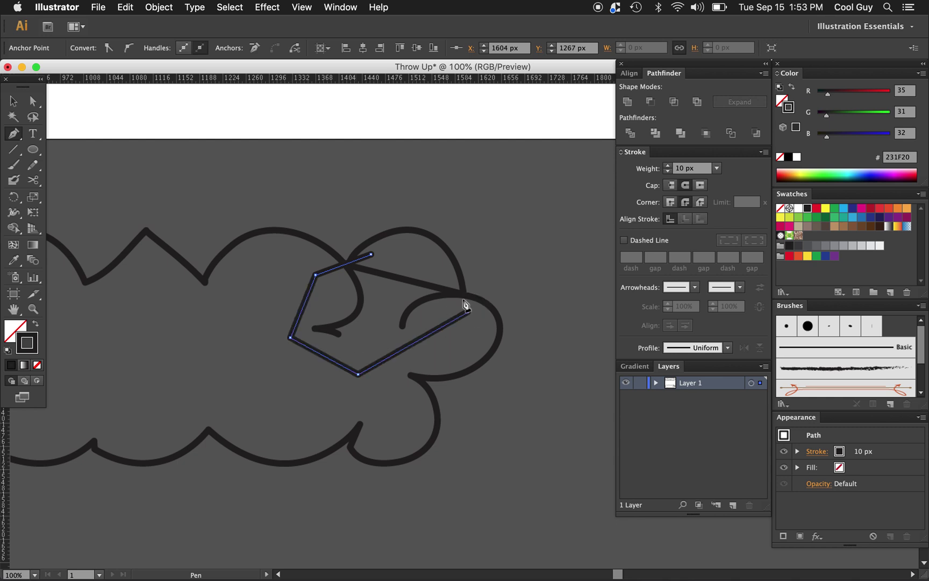
{"action": "left_click", "coordinate": [460, 279]}
{"action": "left_click", "coordinate": [371, 255]}
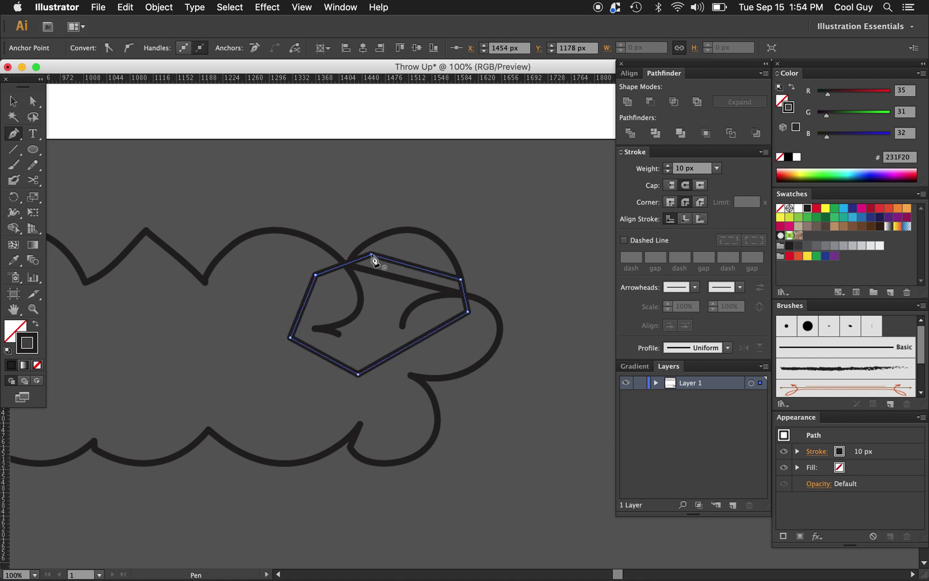
Step: Unite the six-sided patch with the merged outline and the F's upper lobe into one continuous silhouette
{"action": "key", "text": "v"}
{"action": "left_click_drag", "start_coordinate": [498, 193], "coordinate": [255, 424]}
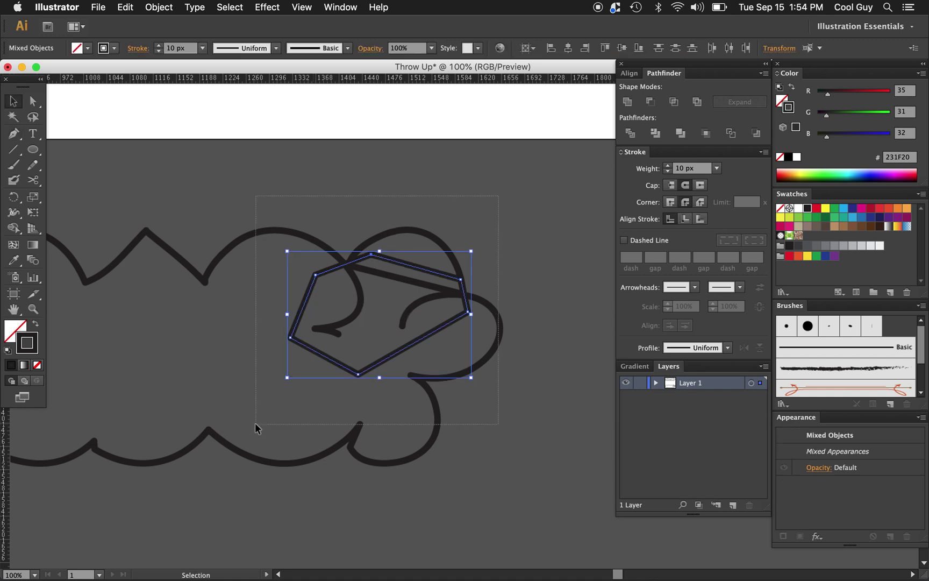
{"action": "left_click", "coordinate": [627, 101]}
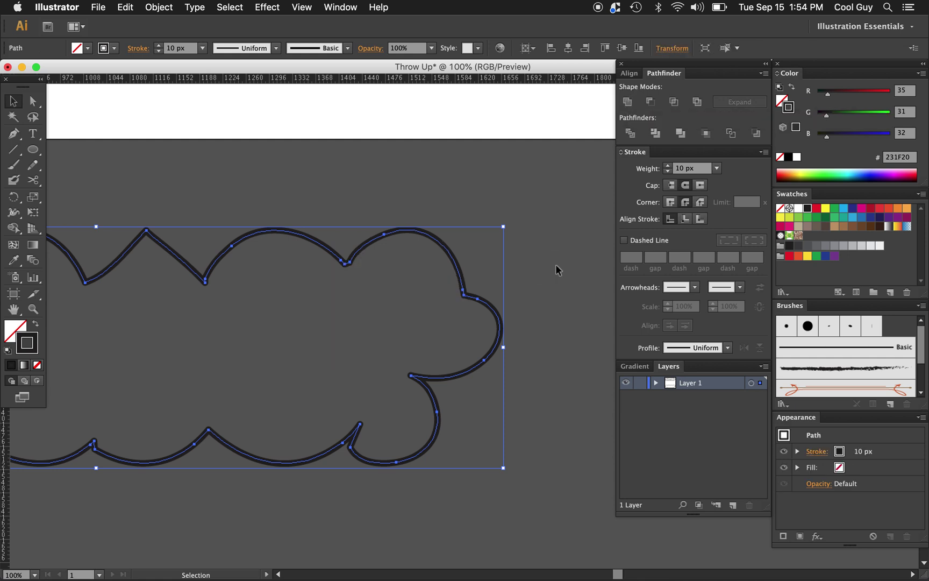
{"action": "left_click", "coordinate": [481, 374]}
Step: Move the silhouette up onto the lettering on the artboard, offset slightly below the letter outlines
{"action": "key", "text": "z"}
{"action": "left_click", "coordinate": [483, 375], "text": "alt"}
{"action": "left_click", "coordinate": [475, 349], "text": "alt"}
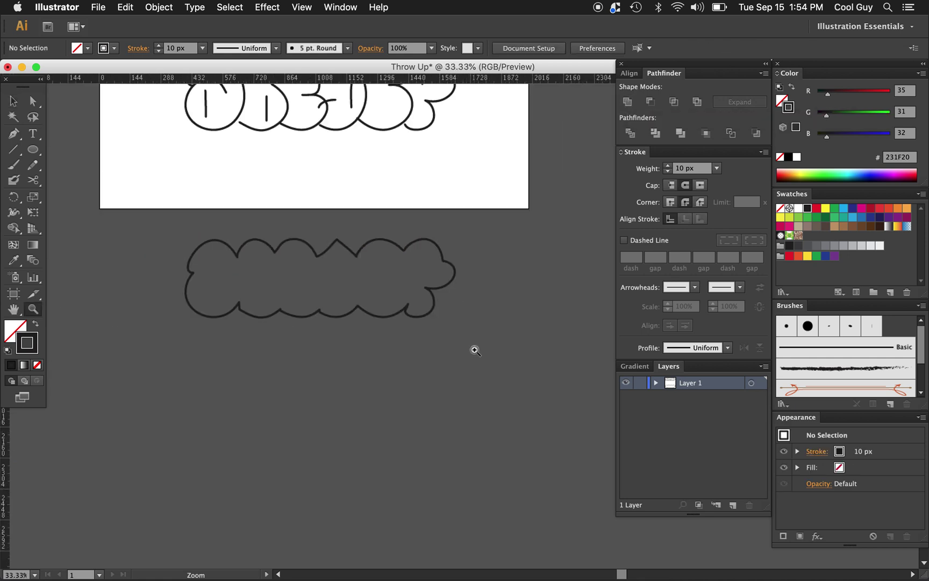
{"action": "scroll", "coordinate": [417, 303], "scroll_direction": "up", "scroll_amount": 2}
{"action": "scroll", "coordinate": [417, 302], "scroll_direction": "up", "scroll_amount": 1}
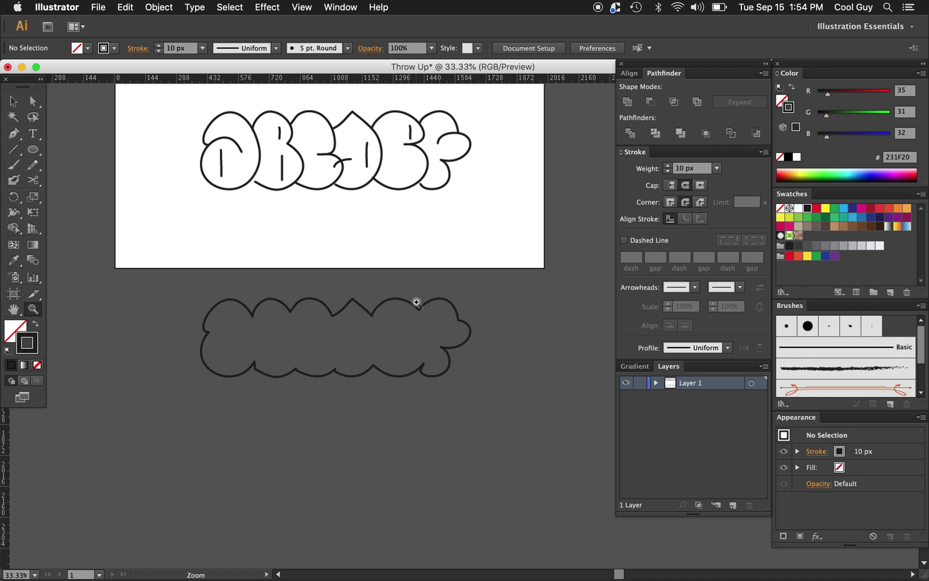
{"action": "key", "text": "v"}
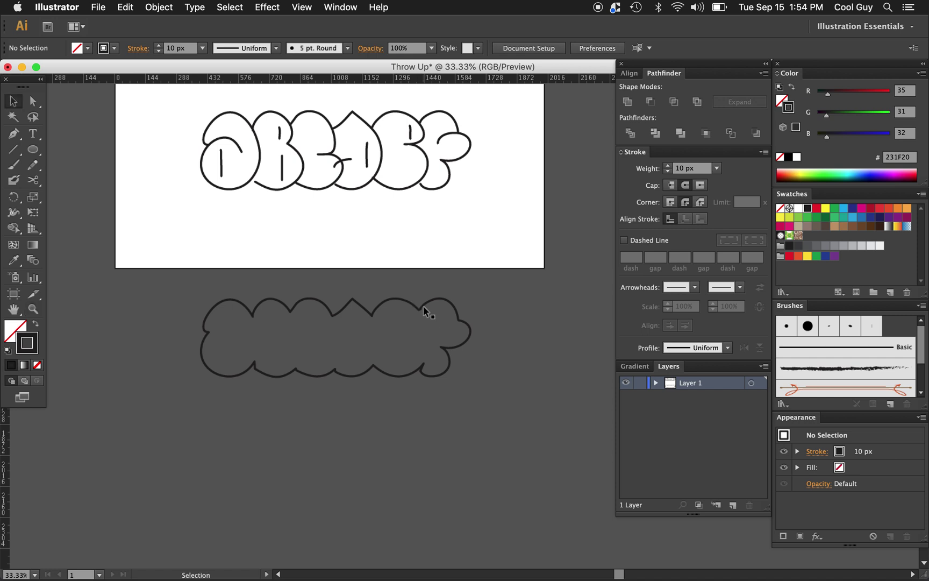
{"action": "left_click_drag", "start_coordinate": [424, 310], "coordinate": [424, 132]}
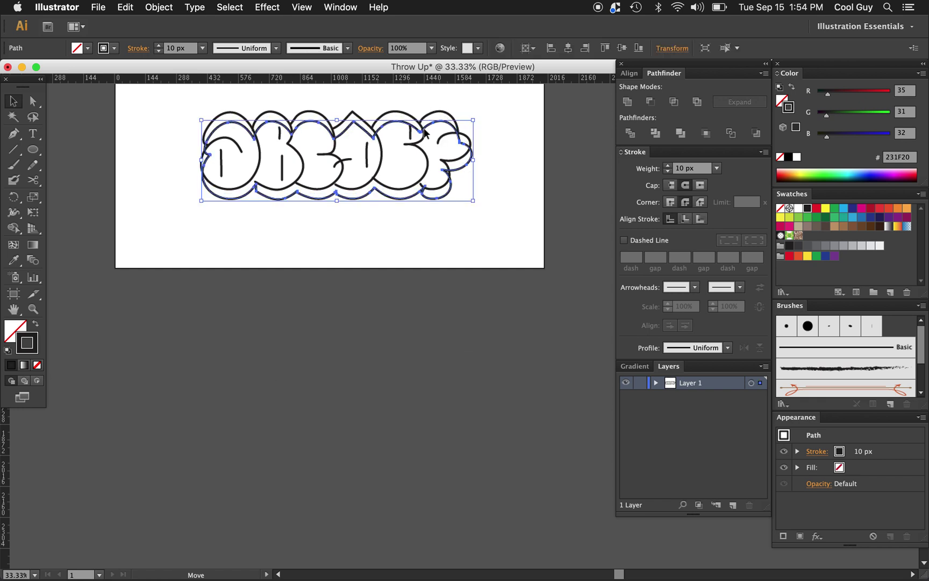
Step: Give the silhouette a yellow FFF200 fill and no stroke
{"action": "left_click", "coordinate": [35, 323]}
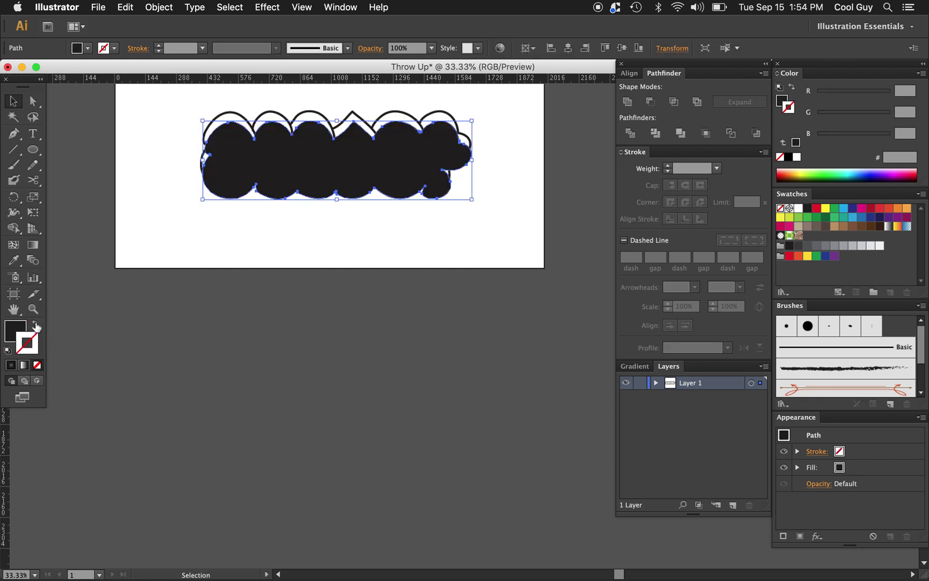
{"action": "left_click", "coordinate": [8, 329]}
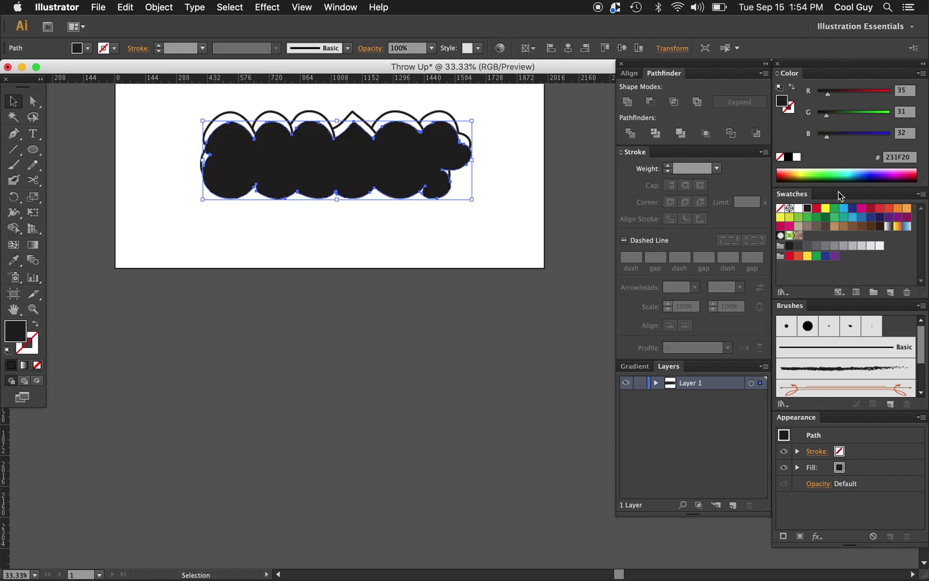
{"action": "left_click", "coordinate": [825, 209]}
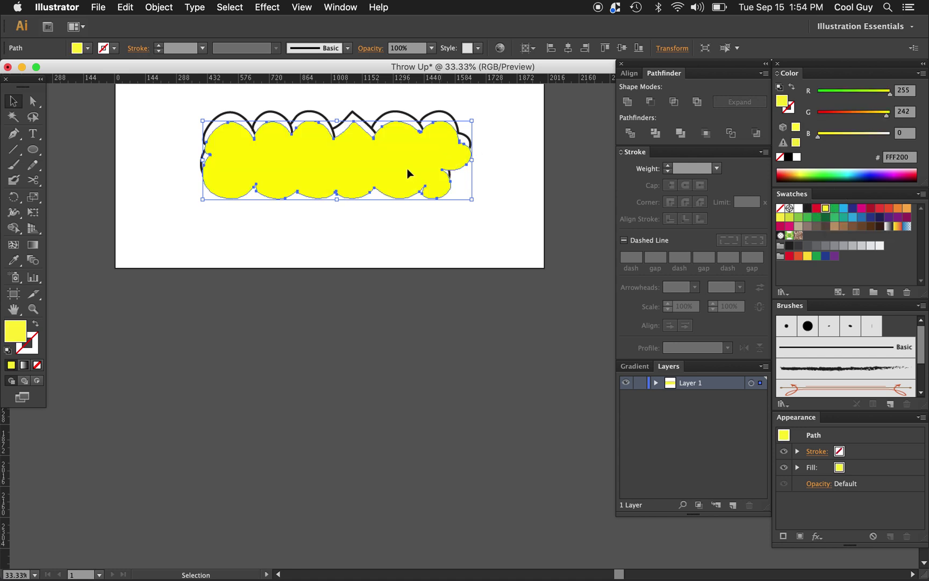
Step: Send the yellow silhouette to the back, behind the letter outlines
{"action": "left_click", "coordinate": [264, 7]}
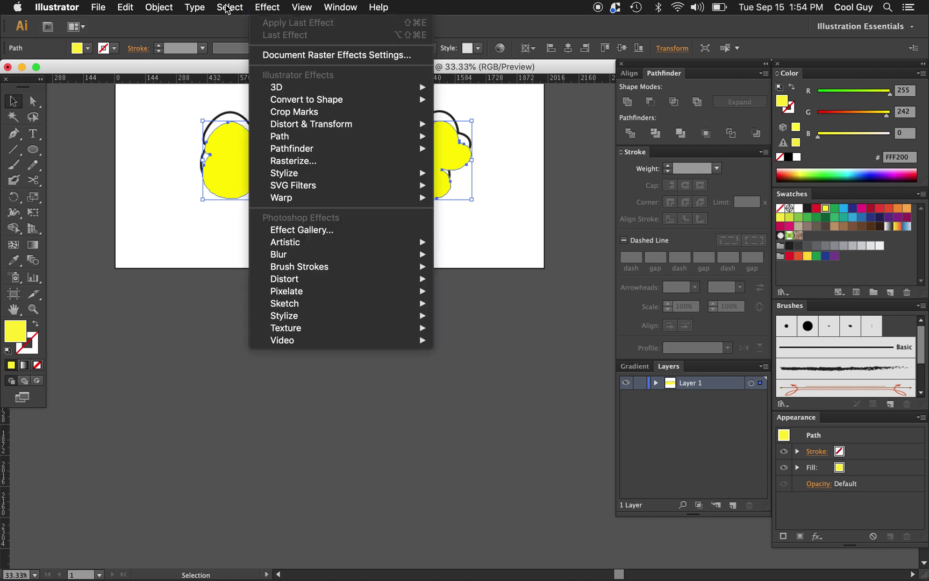
{"action": "mouse_move", "coordinate": [228, 9]}
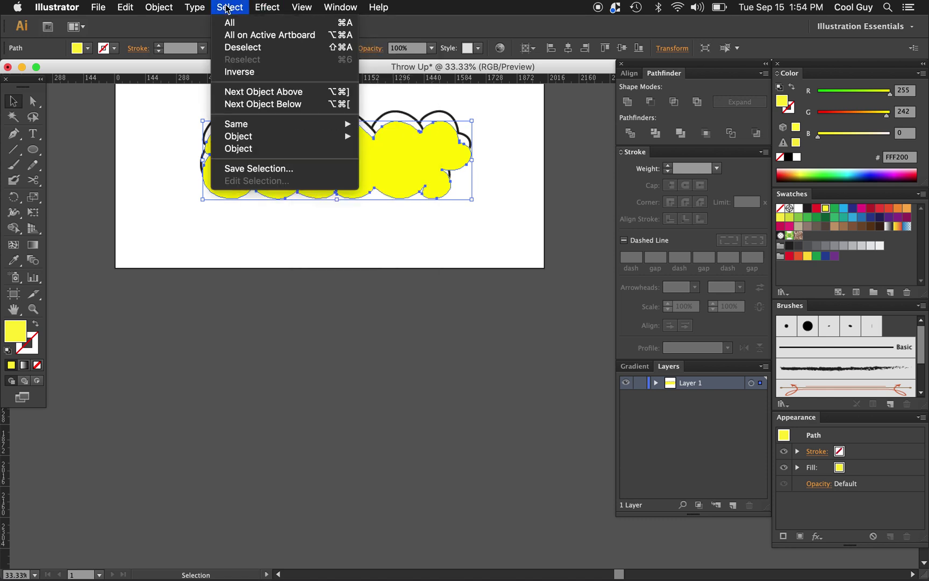
{"action": "mouse_move", "coordinate": [259, 9]}
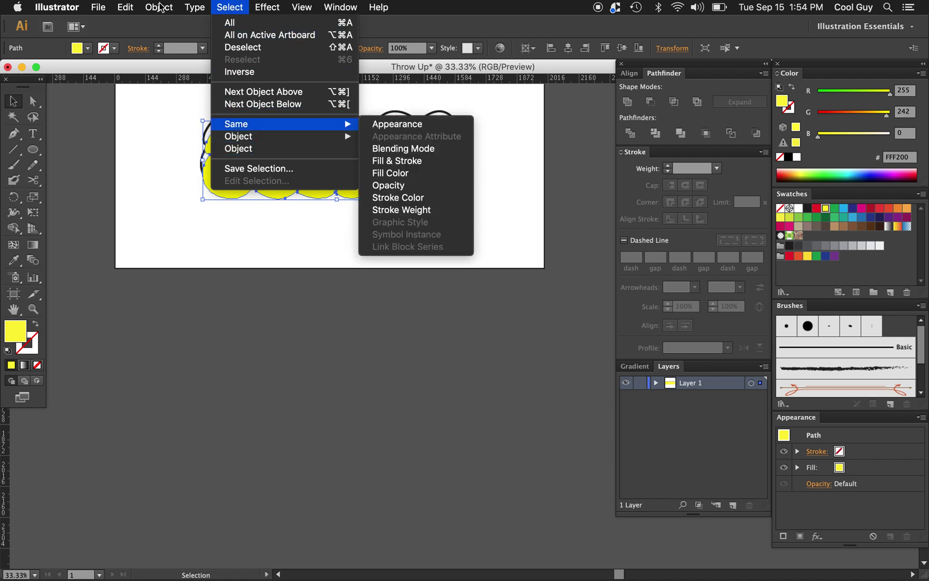
{"action": "mouse_move", "coordinate": [160, 8]}
{"action": "mouse_move", "coordinate": [170, 42]}
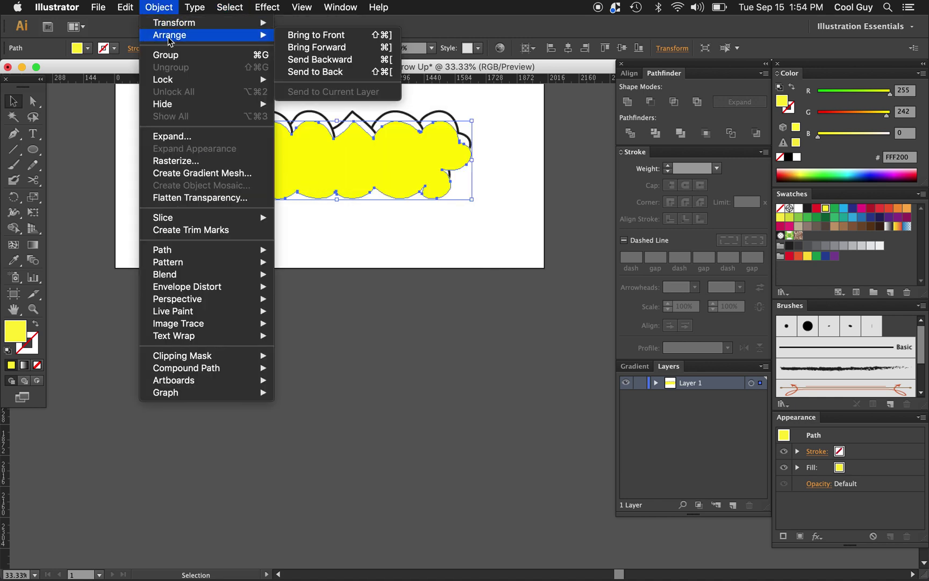
{"action": "left_click", "coordinate": [324, 75]}
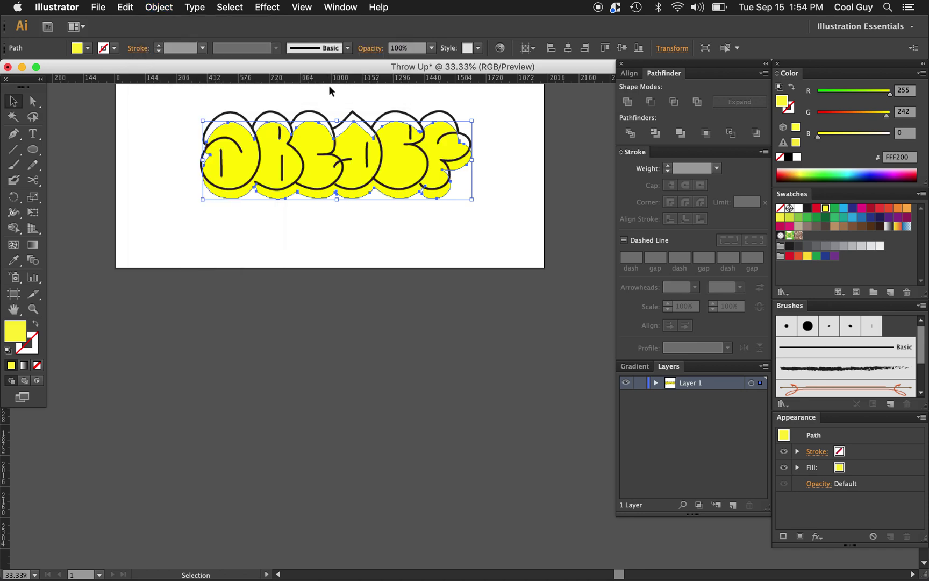
Step: Nudge the yellow silhouette up and slightly left until it lines up with the black letter outlines
{"action": "left_click", "coordinate": [419, 269]}
{"action": "key", "text": "z"}
{"action": "left_click", "coordinate": [488, 252]}
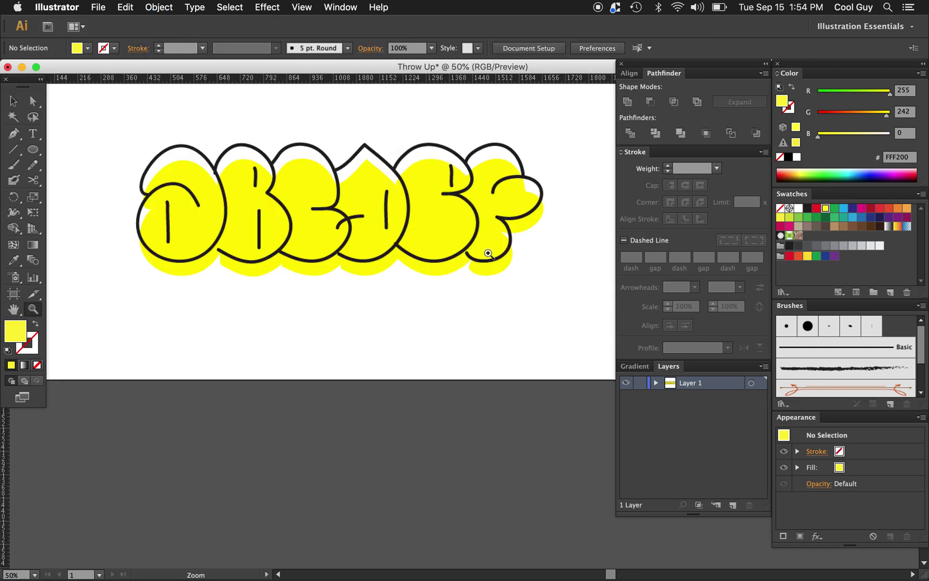
{"action": "left_click", "coordinate": [488, 253]}
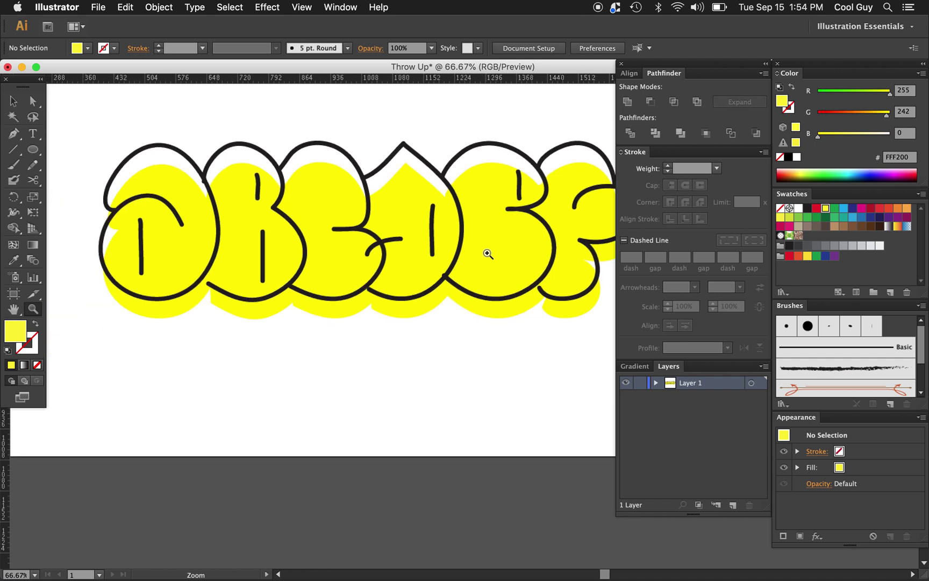
{"action": "key", "text": "v"}
{"action": "key", "text": "shift+Up"}
{"action": "key", "text": "shift+Up"}
{"action": "key", "text": "shift+Up"}
{"action": "key", "text": "shift+Up"}
{"action": "key", "text": "shift+Up"}
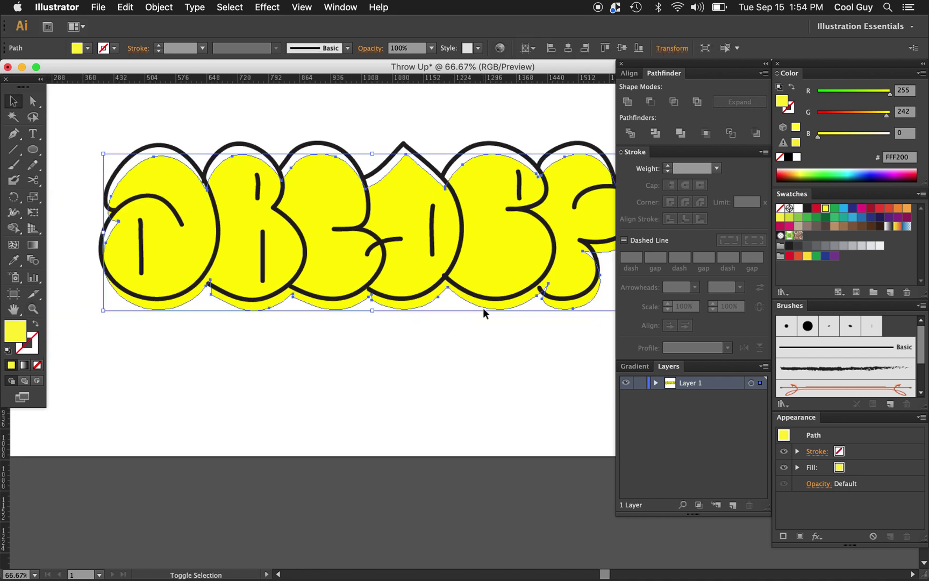
{"action": "key", "text": "Left"}
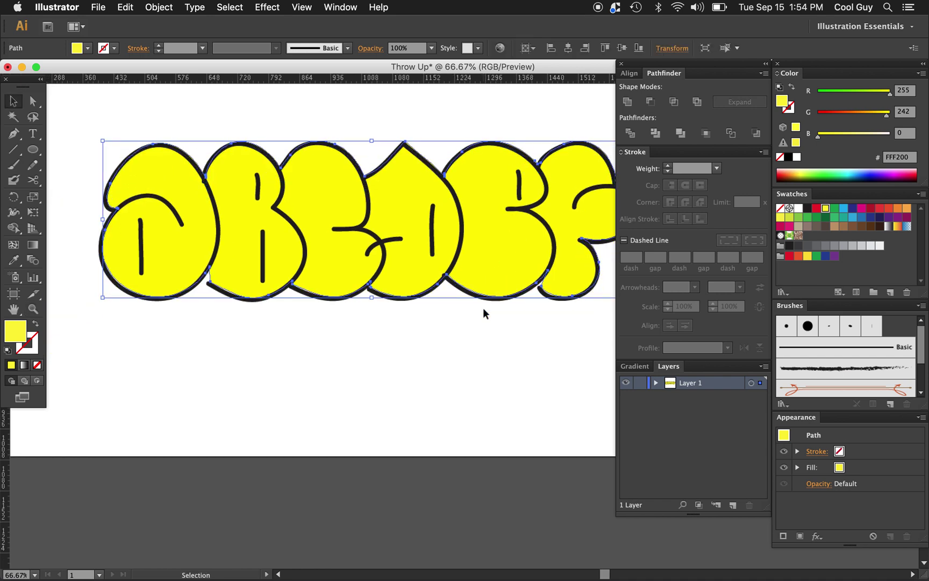
{"action": "key", "text": "Down"}
{"action": "key", "text": "Left"}
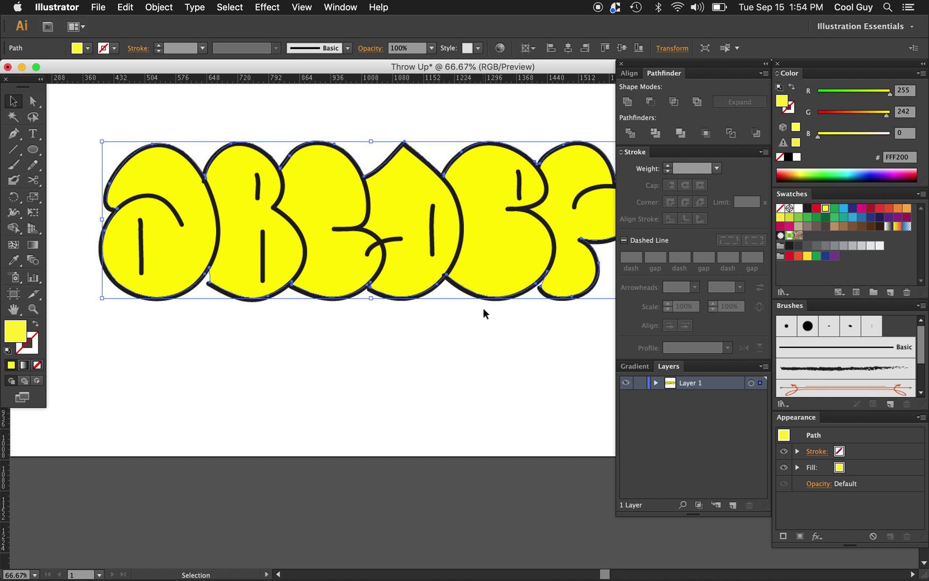
{"action": "key", "text": "Left"}
{"action": "key", "text": "Left"}
{"action": "left_click", "coordinate": [298, 357]}
Step: Reshape the silhouette at the lower junction of A and B by moving its corner anchor down-left to fill the white gap
{"action": "key", "text": "z"}
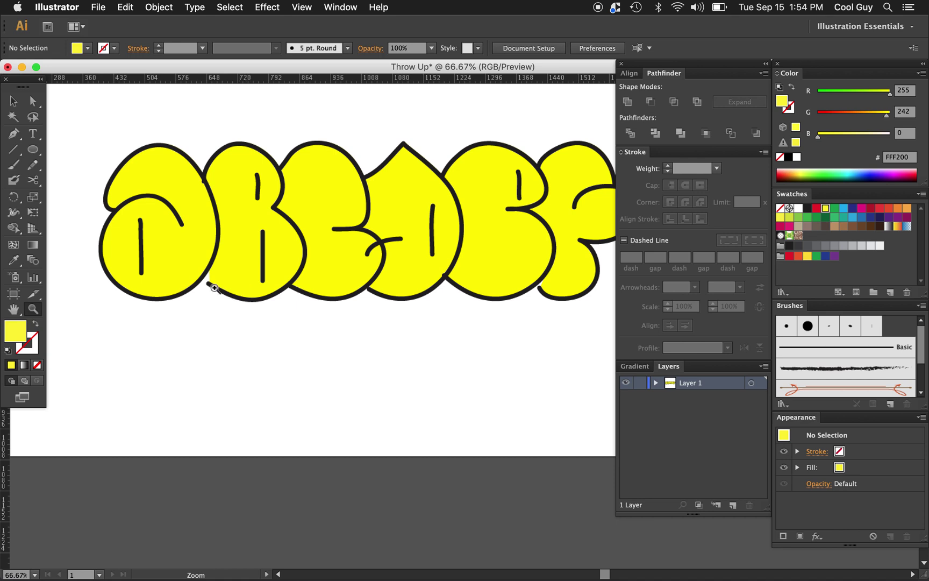
{"action": "left_click", "coordinate": [252, 291]}
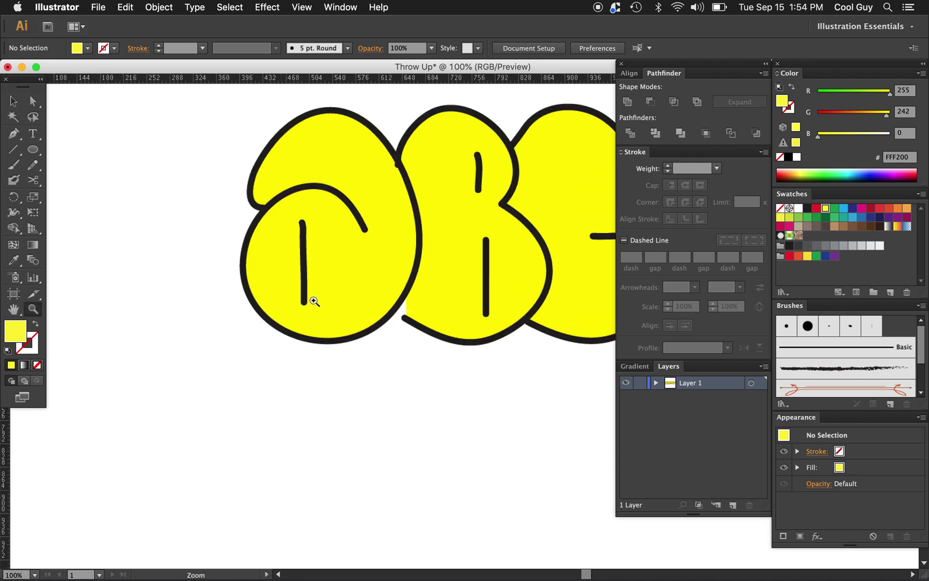
{"action": "left_click", "coordinate": [433, 330]}
{"action": "key", "text": "a"}
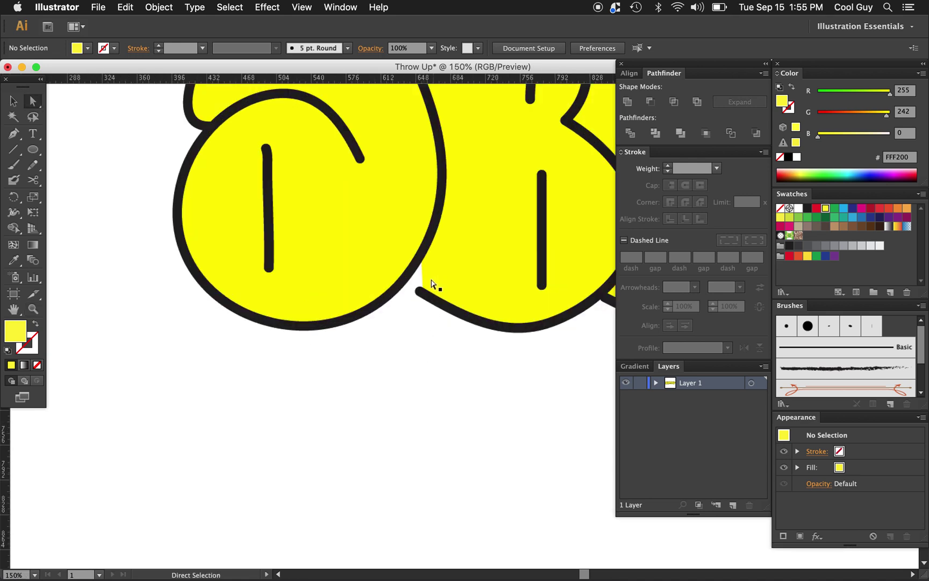
{"action": "left_click", "coordinate": [432, 282]}
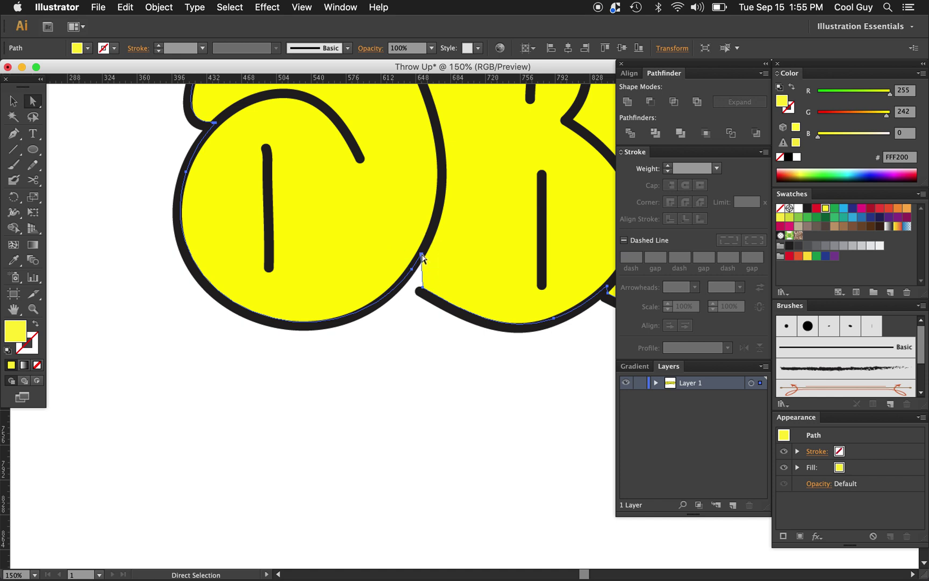
{"action": "left_click_drag", "start_coordinate": [422, 256], "coordinate": [408, 278]}
Step: Remove the extra anchor at the silhouette's lower C–D junction and move the remaining corner anchor beneath the black outline
{"action": "scroll", "coordinate": [405, 324], "scroll_direction": "right", "scroll_amount": 1}
{"action": "scroll", "coordinate": [404, 325], "scroll_direction": "right", "scroll_amount": 10}
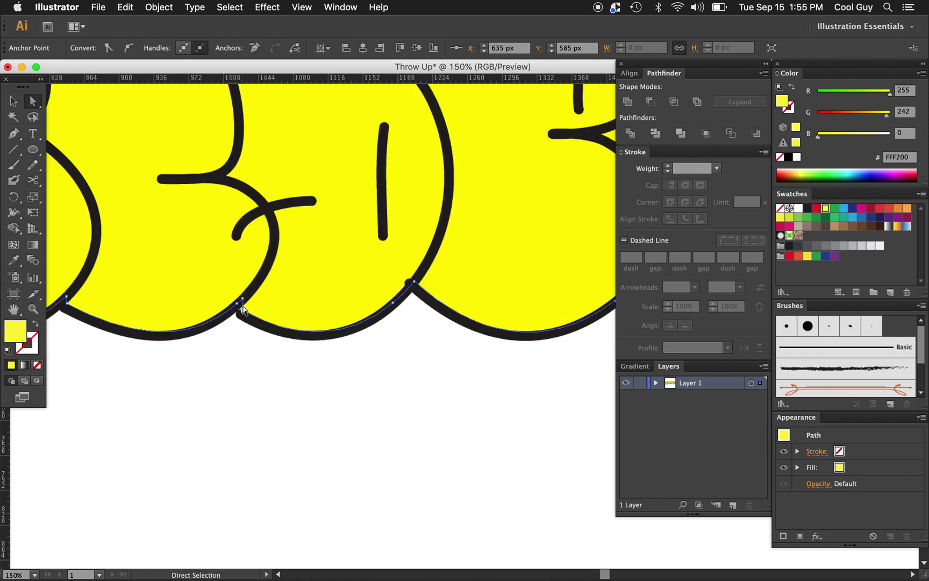
{"action": "key", "text": "p"}
{"action": "left_click", "coordinate": [243, 316], "text": "super"}
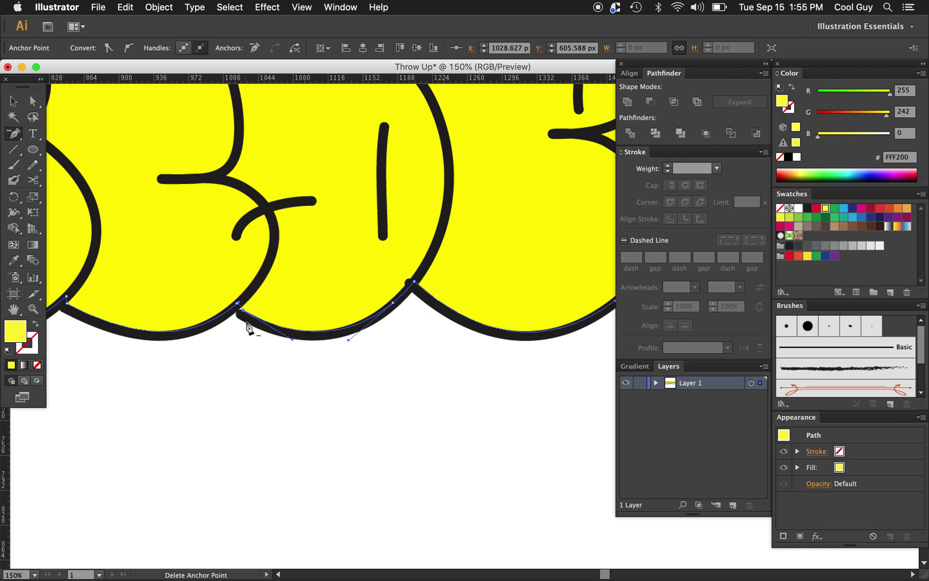
{"action": "left_click", "coordinate": [242, 315]}
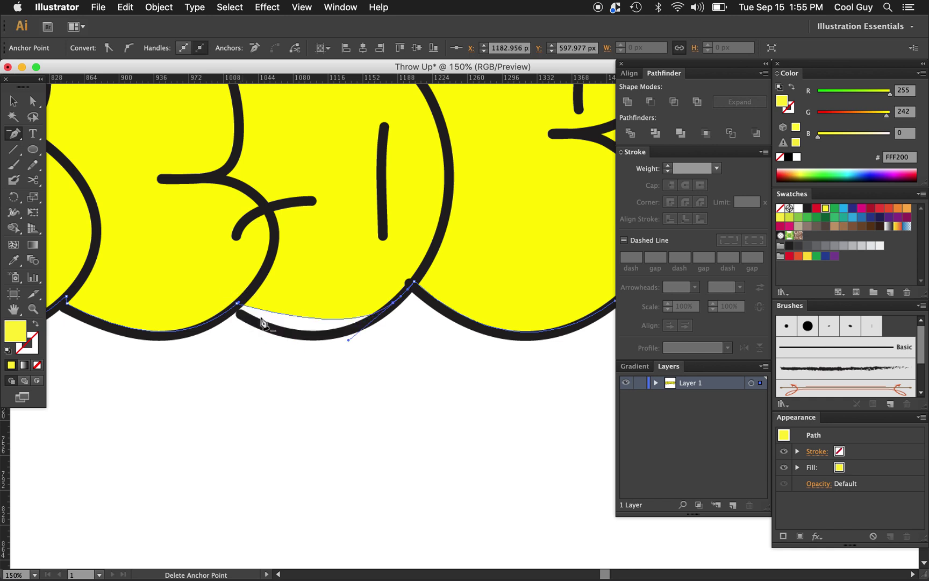
{"action": "key", "text": "a"}
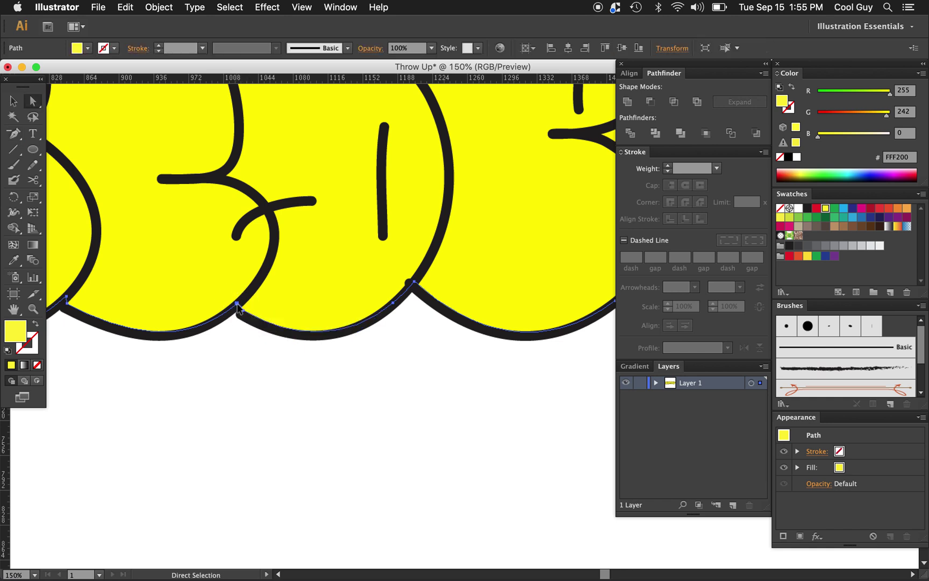
{"action": "left_click", "coordinate": [237, 309]}
{"action": "left_click_drag", "start_coordinate": [238, 310], "coordinate": [236, 314]}
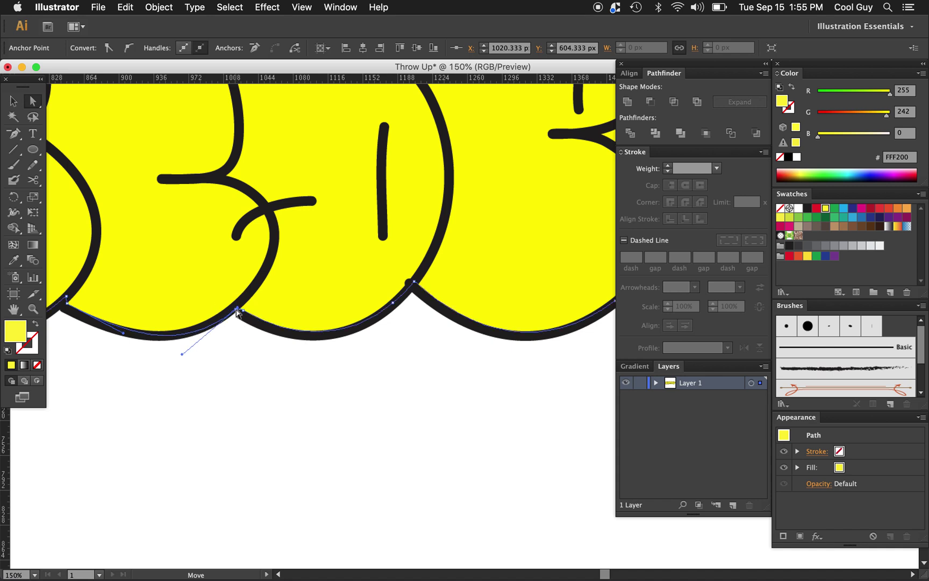
Step: Remove the extra anchor at the silhouette's lower E–F junction and pull the corner anchor down to the end of the F outline
{"action": "scroll", "coordinate": [225, 329], "scroll_direction": "right", "scroll_amount": 6}
{"action": "scroll", "coordinate": [225, 329], "scroll_direction": "up", "scroll_amount": 2}
{"action": "scroll", "coordinate": [225, 329], "scroll_direction": "right", "scroll_amount": 3}
{"action": "scroll", "coordinate": [224, 329], "scroll_direction": "up", "scroll_amount": 1}
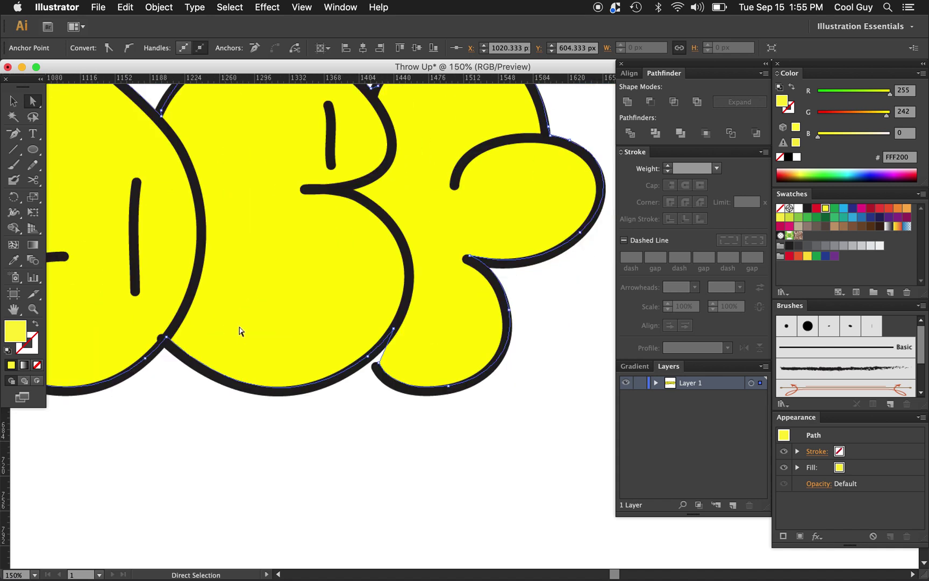
{"action": "left_click", "coordinate": [393, 328]}
{"action": "key", "text": "p"}
{"action": "left_click", "coordinate": [393, 329]}
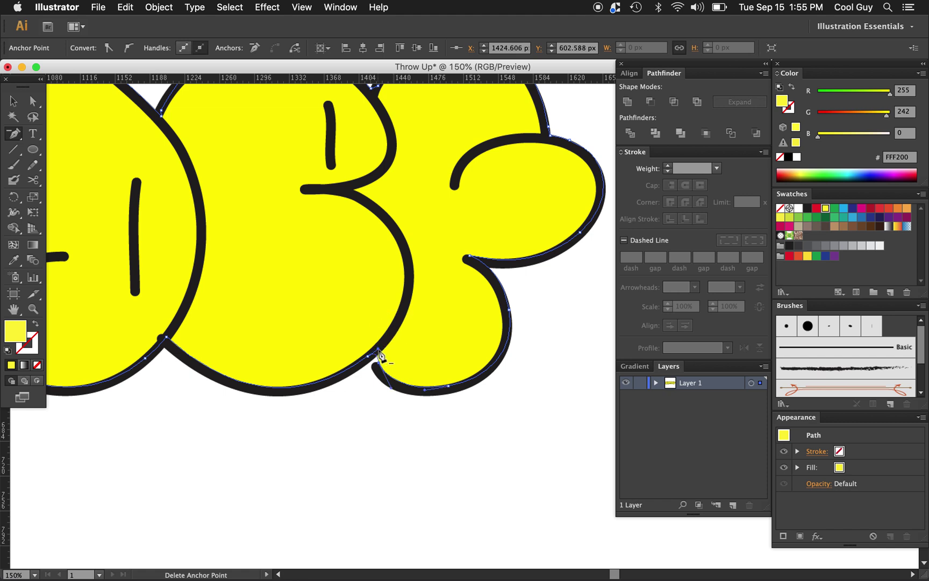
{"action": "key", "text": "a"}
{"action": "left_click", "coordinate": [375, 365]}
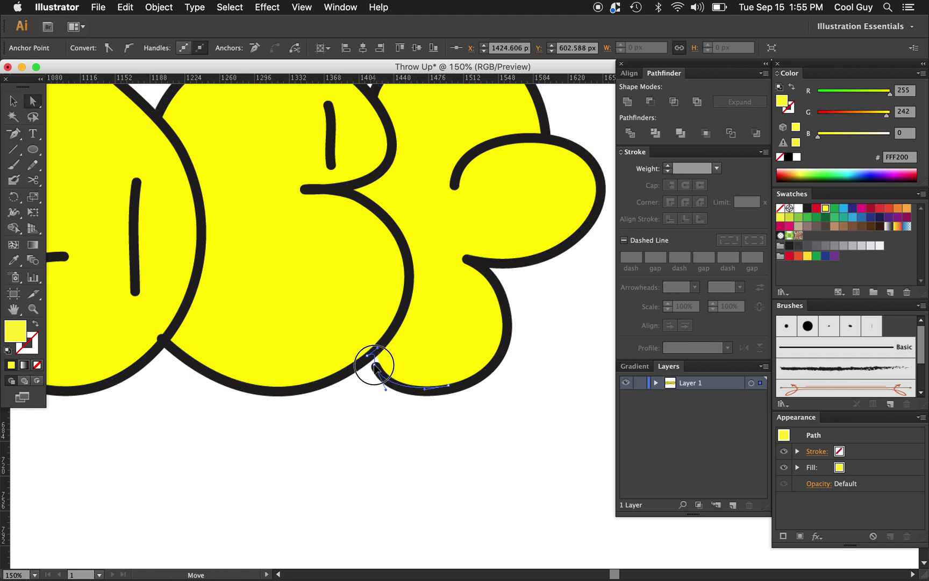
{"action": "key", "text": "Delete"}
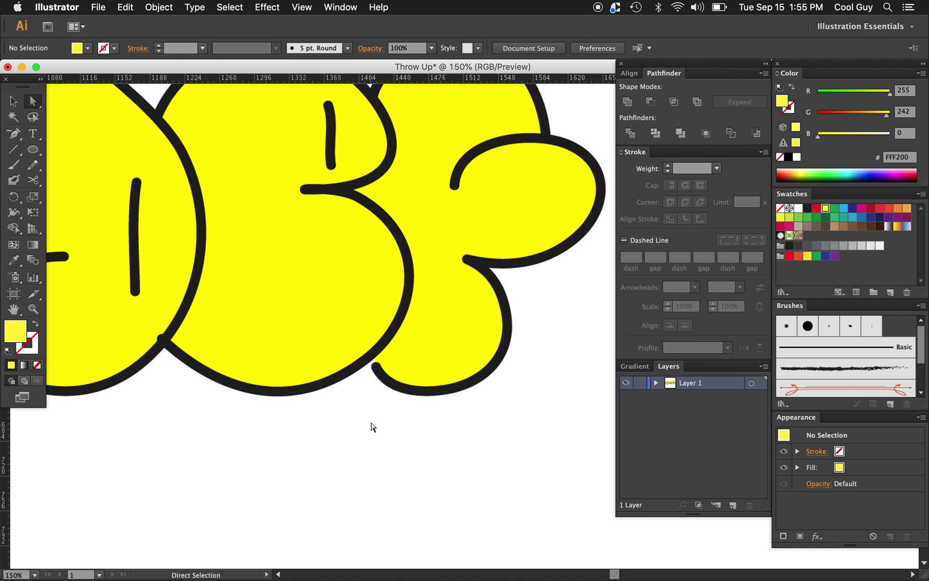
Step: Duplicate the yellow silhouette straight down, placing the copy just below the lettering
{"action": "key", "text": "z"}
{"action": "left_click", "coordinate": [400, 325], "text": "alt"}
{"action": "left_click", "coordinate": [400, 326], "text": "alt"}
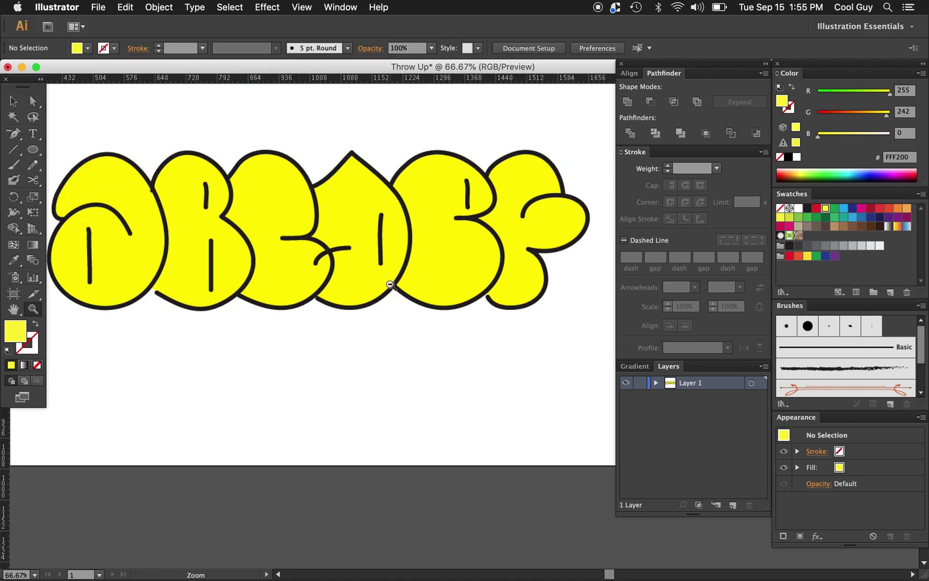
{"action": "left_click", "coordinate": [390, 284], "text": "alt"}
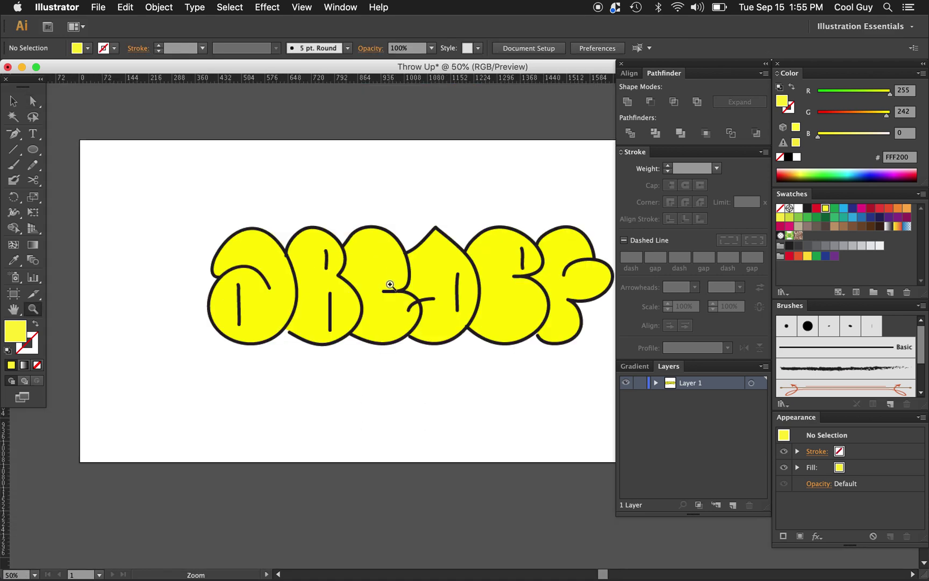
{"action": "scroll", "coordinate": [389, 284], "scroll_direction": "right", "scroll_amount": 5}
{"action": "key", "text": "v"}
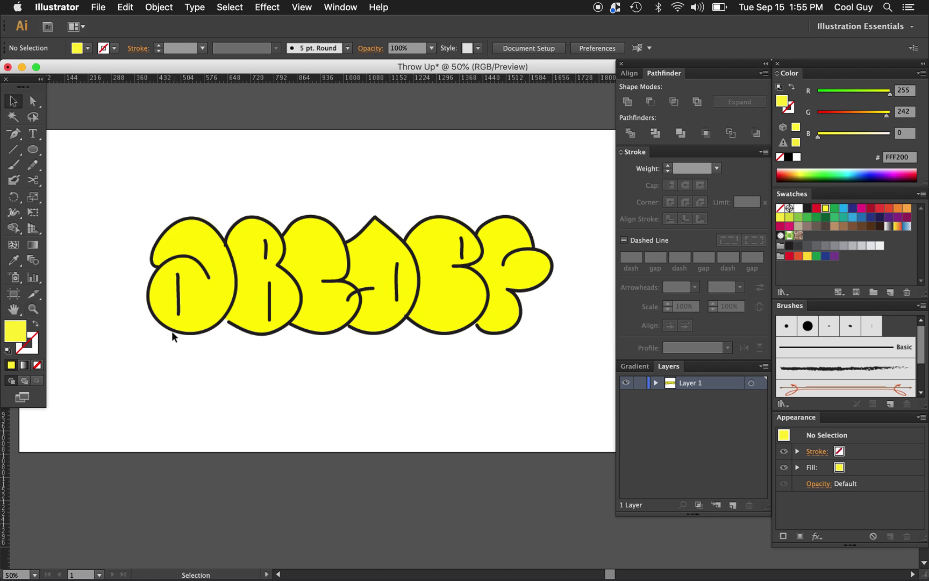
{"action": "left_click", "coordinate": [381, 244]}
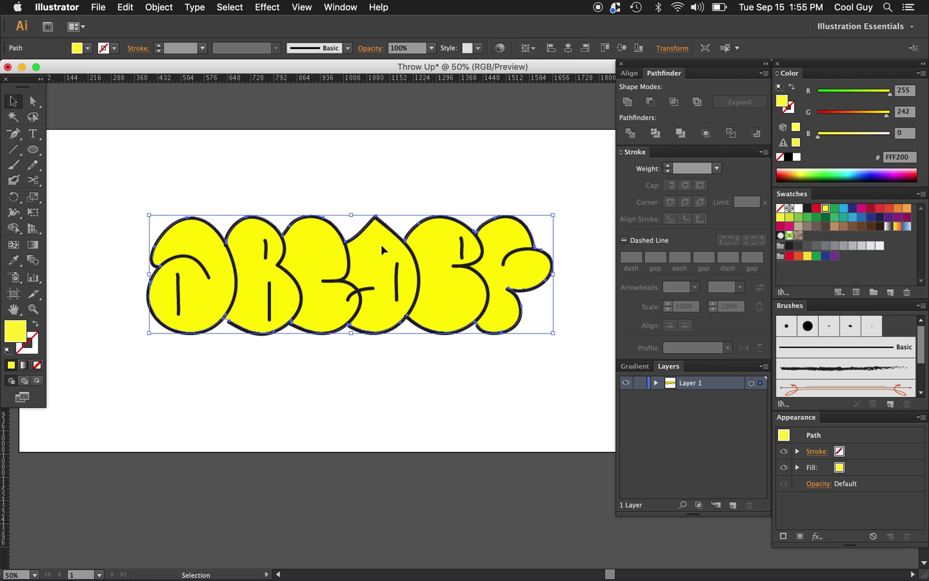
{"action": "left_click_drag", "start_coordinate": [381, 245], "coordinate": [379, 374]}
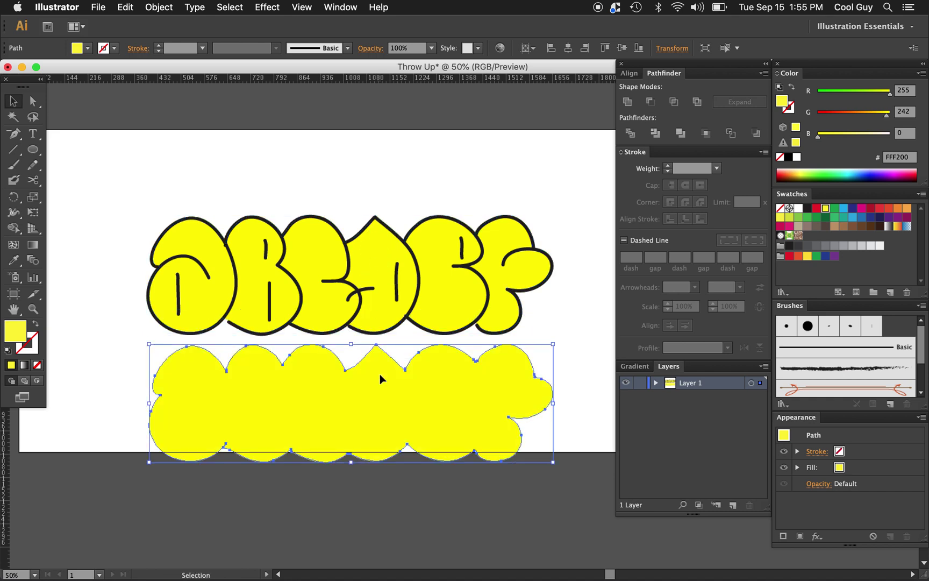
Step: Fill the silhouette copy with black 000000 and place it behind the lettering as a shadow, offset slightly down and left
{"action": "left_click", "coordinate": [788, 157]}
{"action": "left_click_drag", "start_coordinate": [404, 387], "coordinate": [395, 269]}
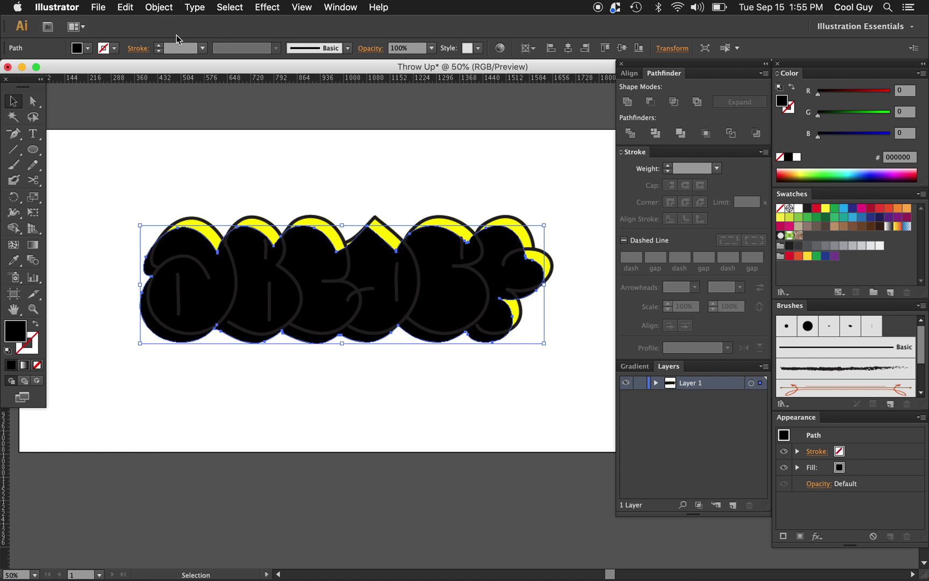
{"action": "left_click", "coordinate": [165, 8]}
{"action": "mouse_move", "coordinate": [171, 38]}
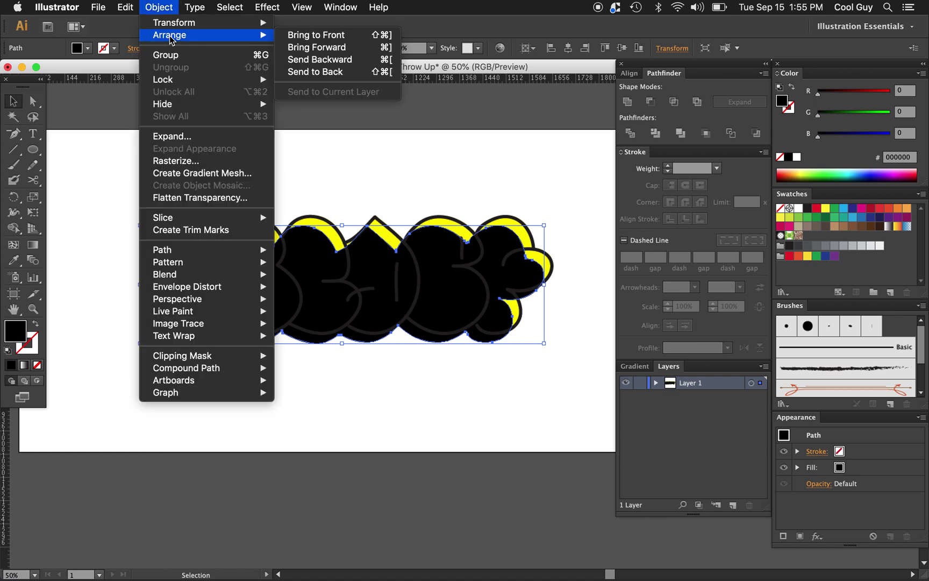
{"action": "left_click", "coordinate": [316, 72]}
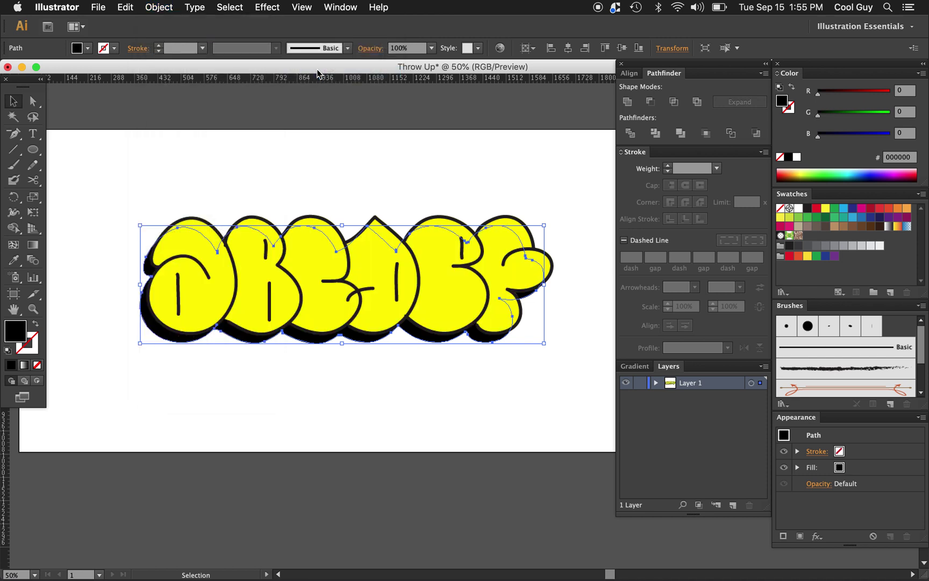
{"action": "left_click", "coordinate": [394, 388]}
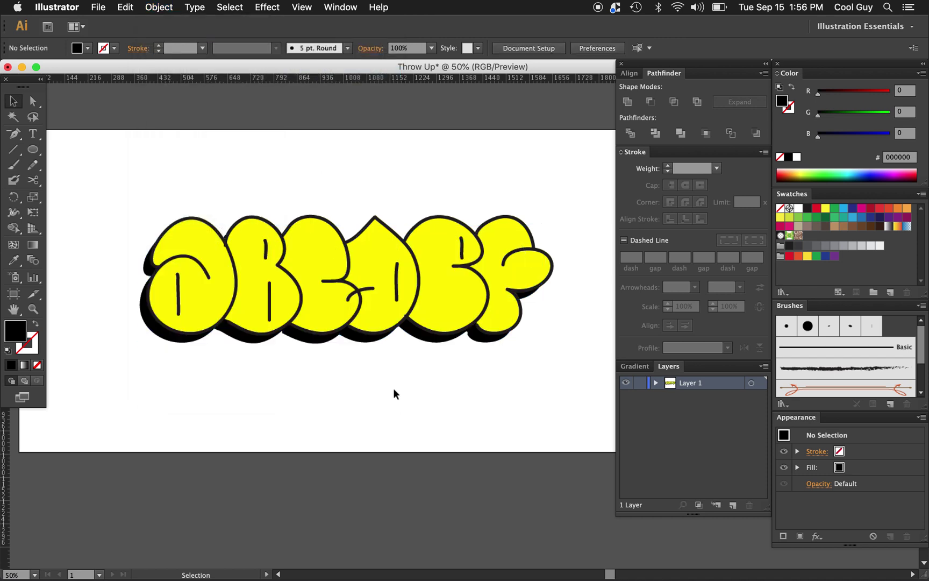
Step: Try a deeper drop shadow by nudging the black silhouette much further left and down from the letters
{"action": "left_click", "coordinate": [257, 342]}
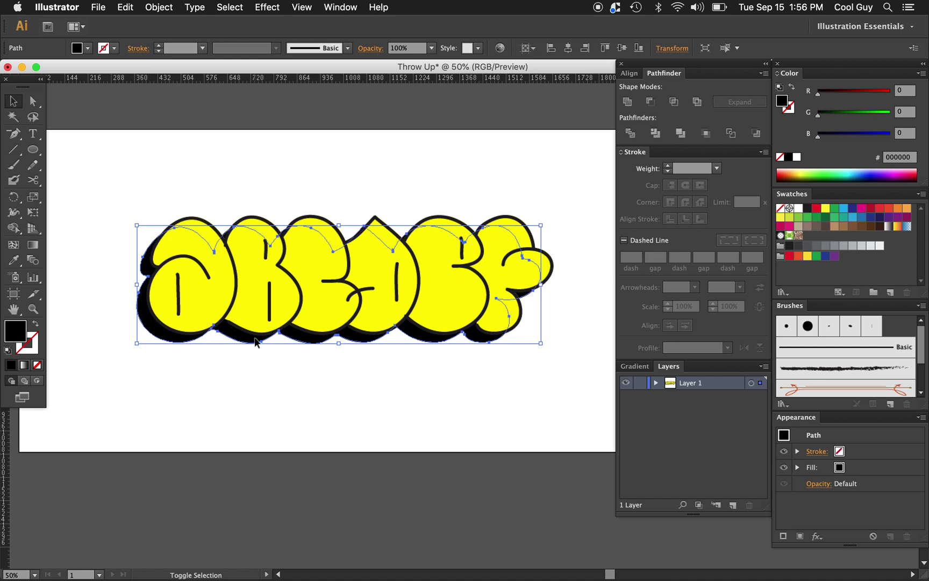
{"action": "key", "text": "shift+Right"}
{"action": "key", "text": "shift+Up"}
{"action": "key", "text": "shift+Left"}
{"action": "key", "text": "shift+Left"}
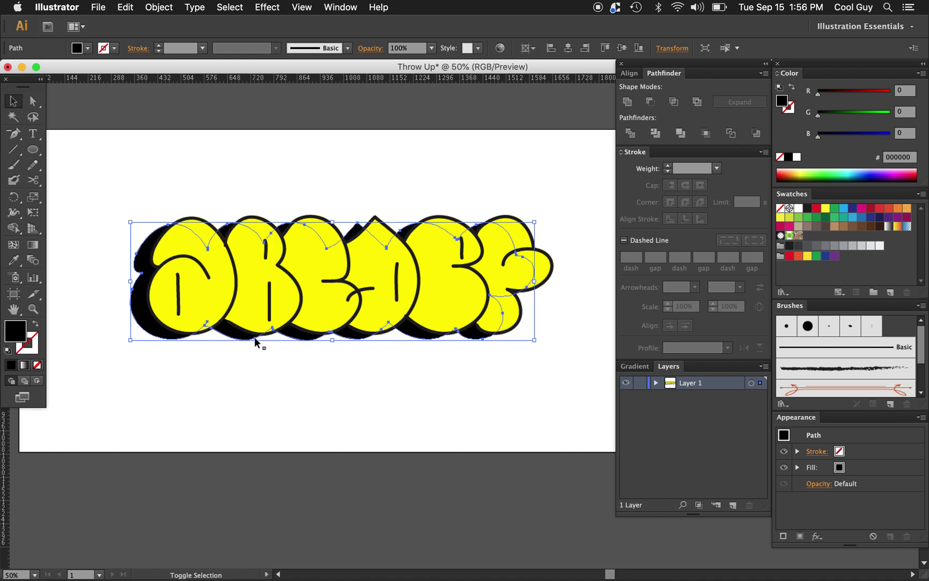
{"action": "key", "text": "shift+Down"}
{"action": "key", "text": "shift+Down"}
{"action": "key", "text": "shift+Down"}
{"action": "key", "text": "shift+Left"}
{"action": "key", "text": "shift+Left"}
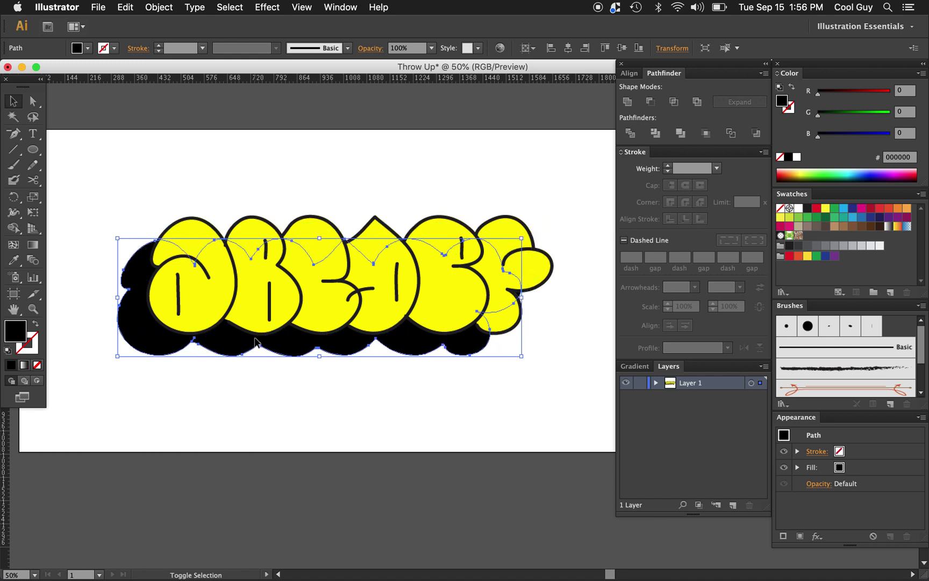
{"action": "left_click", "coordinate": [293, 450]}
Step: Move the black shadow back close to the letters and fine-tune it to a slight down-left offset
{"action": "left_click_drag", "start_coordinate": [156, 329], "coordinate": [178, 326]}
{"action": "key", "text": "shift+Left"}
{"action": "key", "text": "shift+Down"}
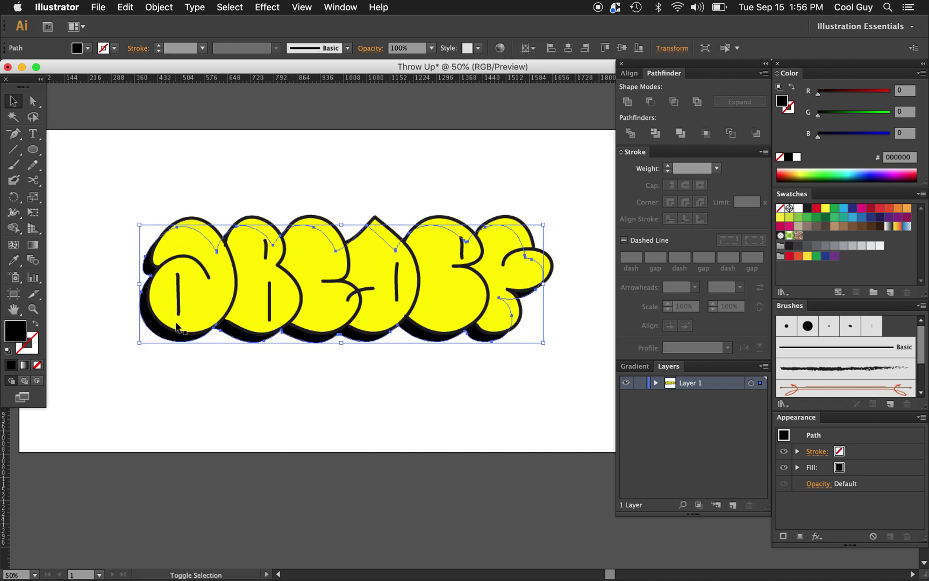
{"action": "key", "text": "Right"}
{"action": "key", "text": "Left"}
{"action": "key", "text": "Up"}
{"action": "key", "text": "Up"}
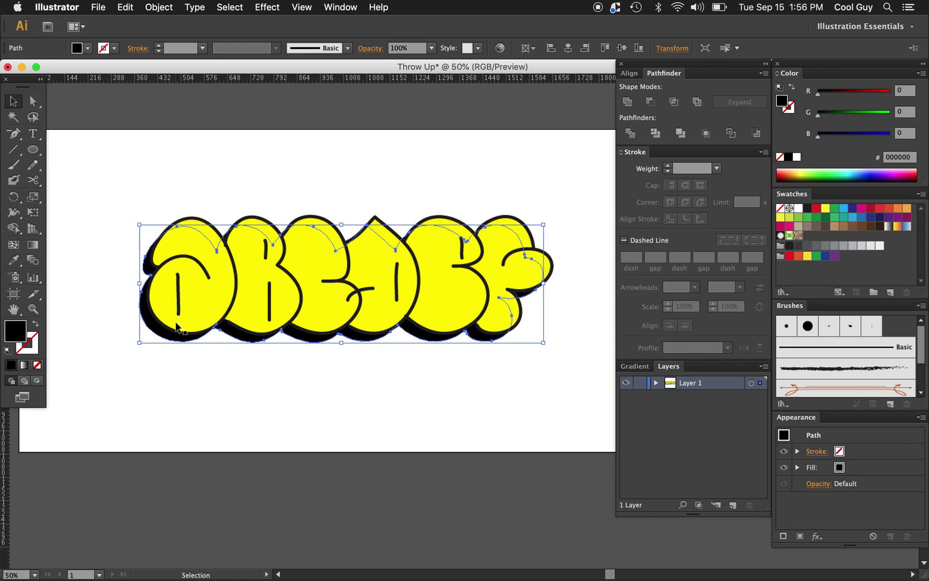
{"action": "key", "text": "Up"}
{"action": "key", "text": "Up"}
{"action": "key", "text": "shift+Down"}
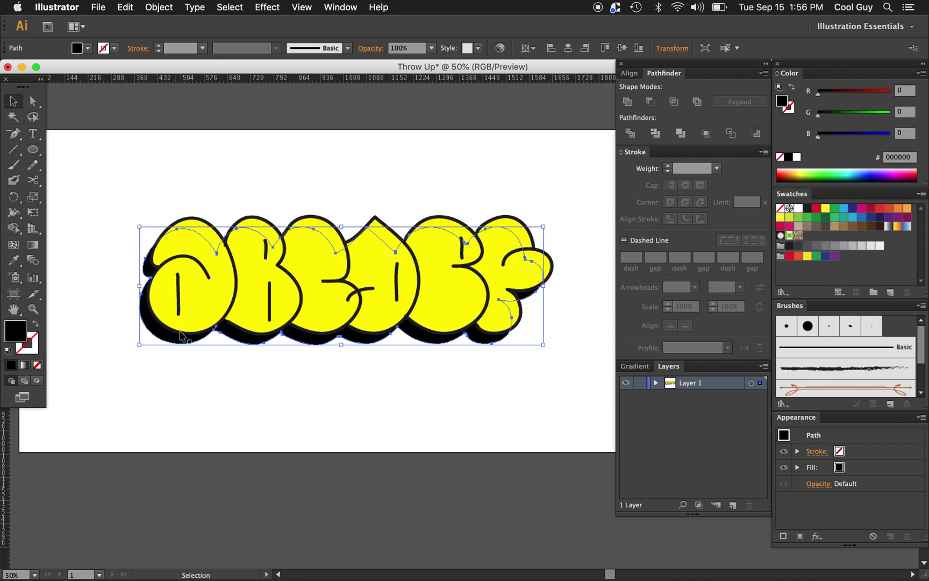
{"action": "left_click", "coordinate": [215, 400]}
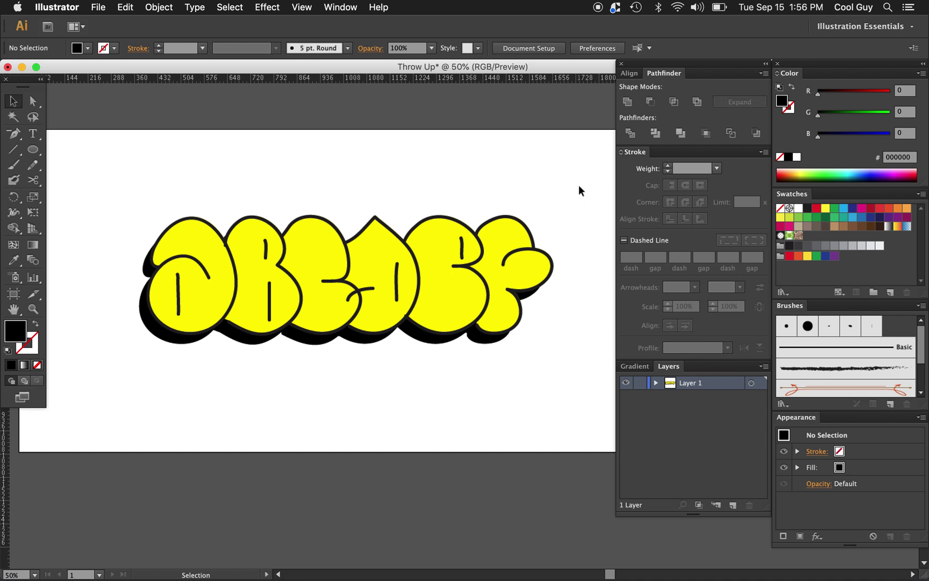
Step: Duplicate all the lettering with its shadow below the original and unite the copy into a single outer outline
{"action": "left_click_drag", "start_coordinate": [580, 183], "coordinate": [106, 396]}
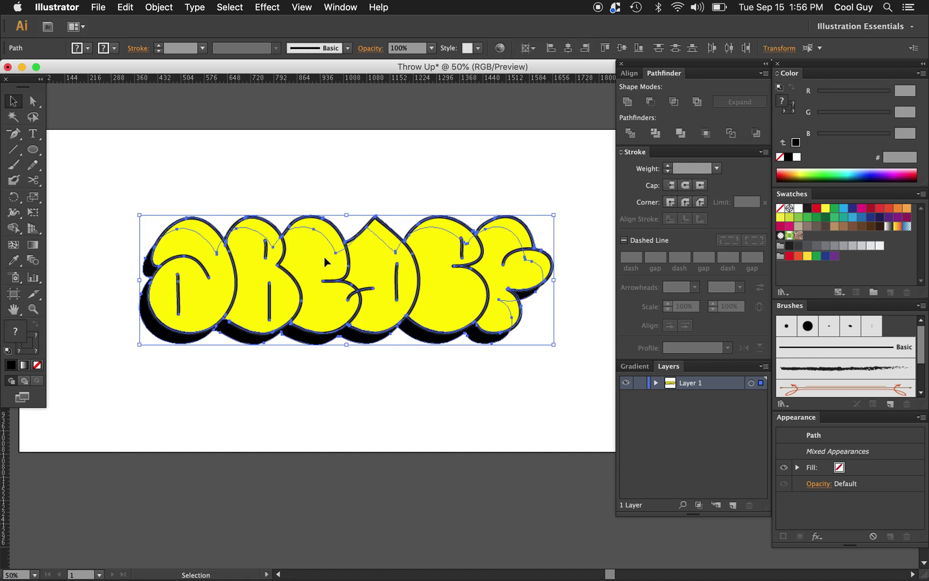
{"action": "left_click_drag", "start_coordinate": [327, 262], "coordinate": [348, 457]}
{"action": "scroll", "coordinate": [305, 507], "scroll_direction": "down", "scroll_amount": 5}
{"action": "scroll", "coordinate": [304, 507], "scroll_direction": "left", "scroll_amount": 2}
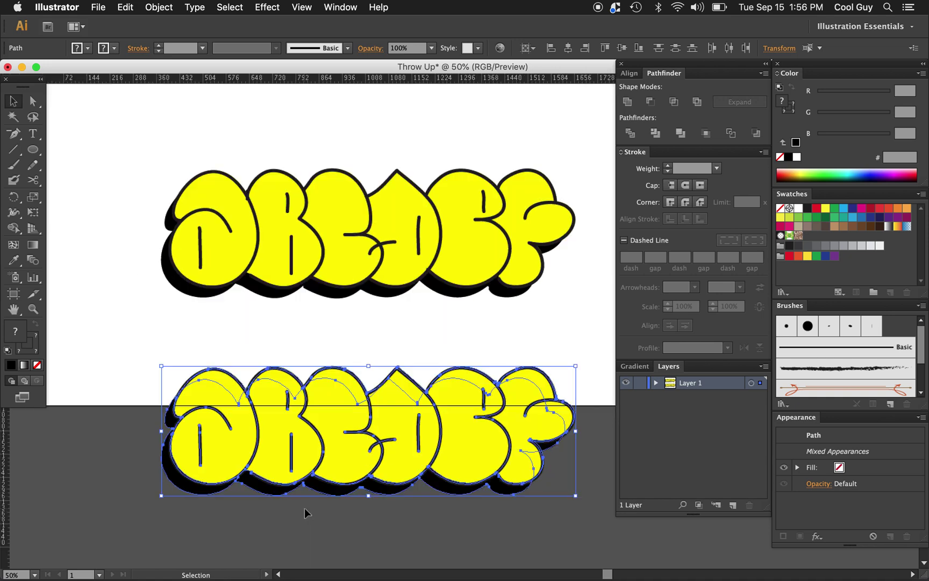
{"action": "left_click", "coordinate": [628, 102]}
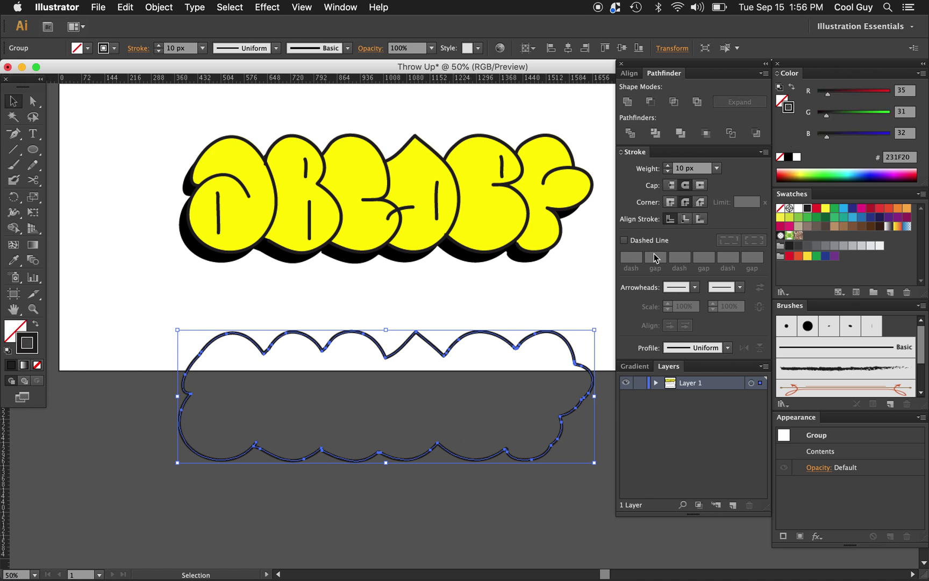
Step: Recolour the united outline's stroke to yellow FFF200 and align it behind the original lettering and shadow
{"action": "left_click", "coordinate": [825, 208]}
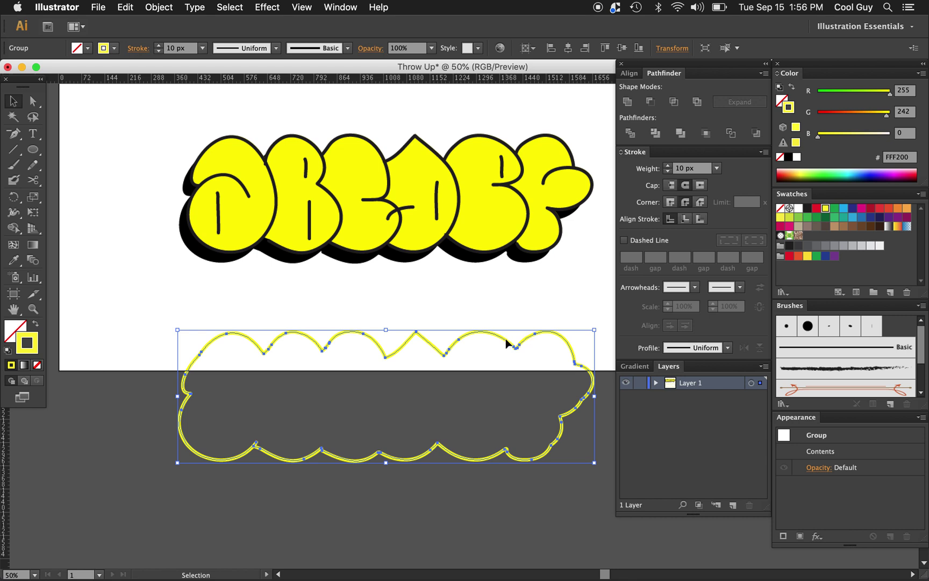
{"action": "left_click_drag", "start_coordinate": [506, 343], "coordinate": [505, 144]}
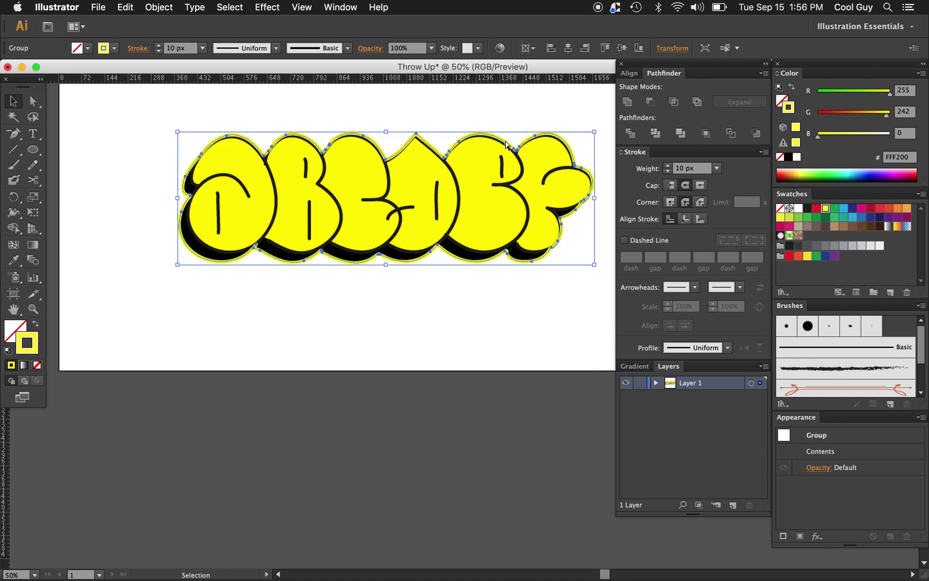
{"action": "key", "text": "Up"}
{"action": "key", "text": "Up"}
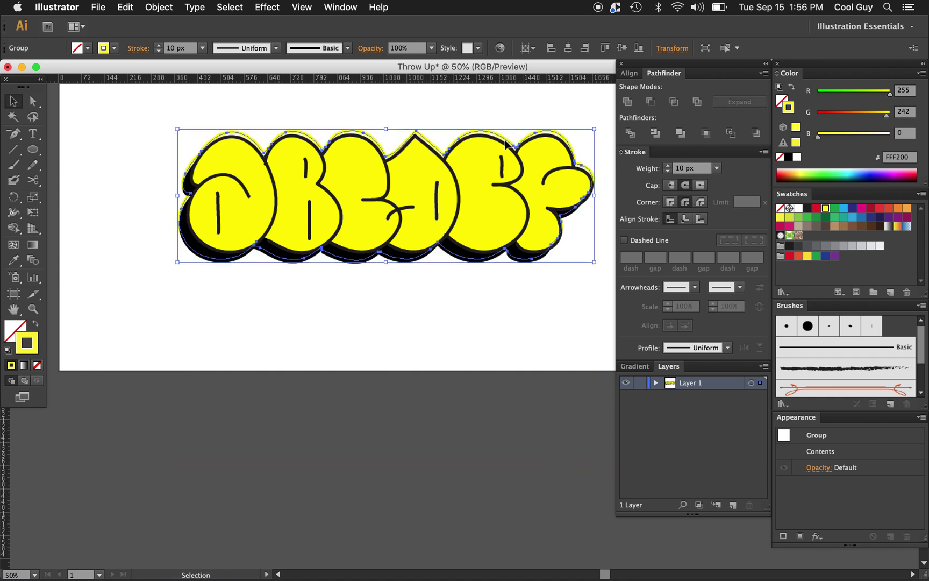
{"action": "key", "text": "Down"}
{"action": "key", "text": "Down"}
{"action": "key", "text": "Down"}
Step: Increase the yellow outline's stroke weight to 40 px and deselect it
{"action": "left_click", "coordinate": [700, 169]}
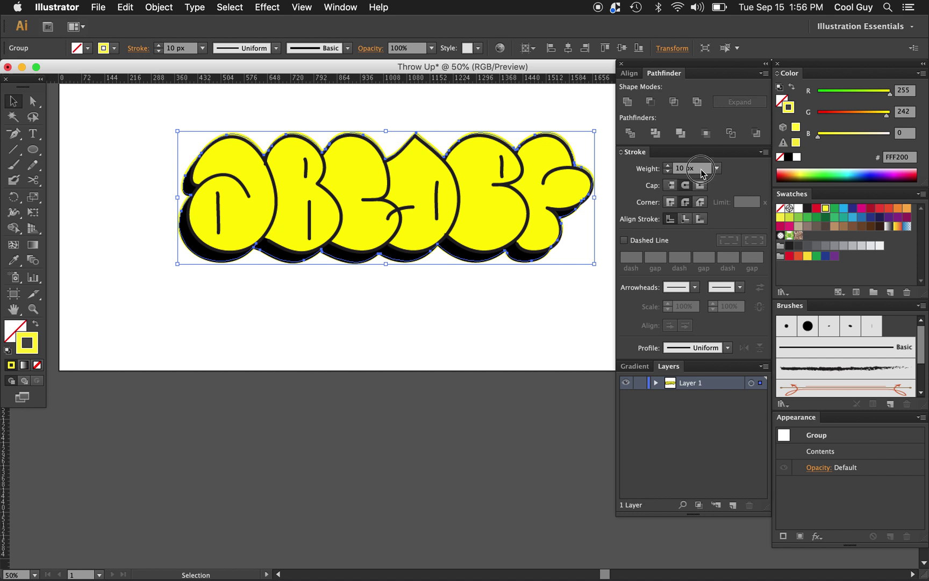
{"action": "key", "text": "shift+Up"}
{"action": "key", "text": "shift+Up"}
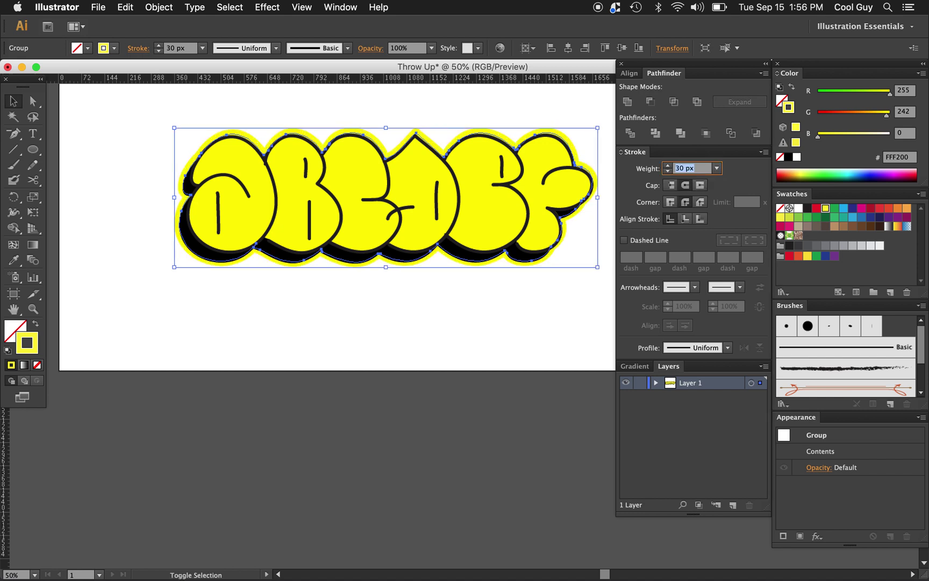
{"action": "key", "text": "shift+Up"}
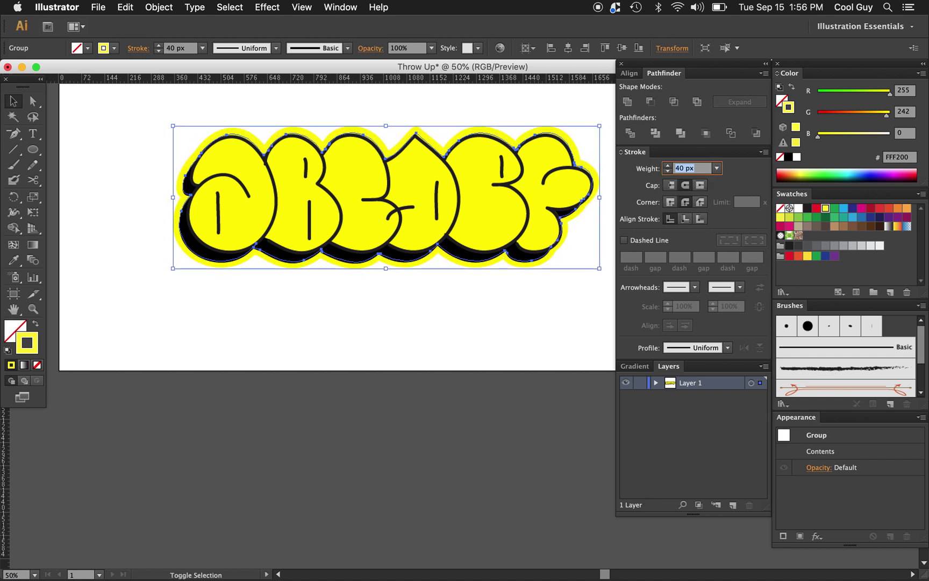
{"action": "key", "text": "Return"}
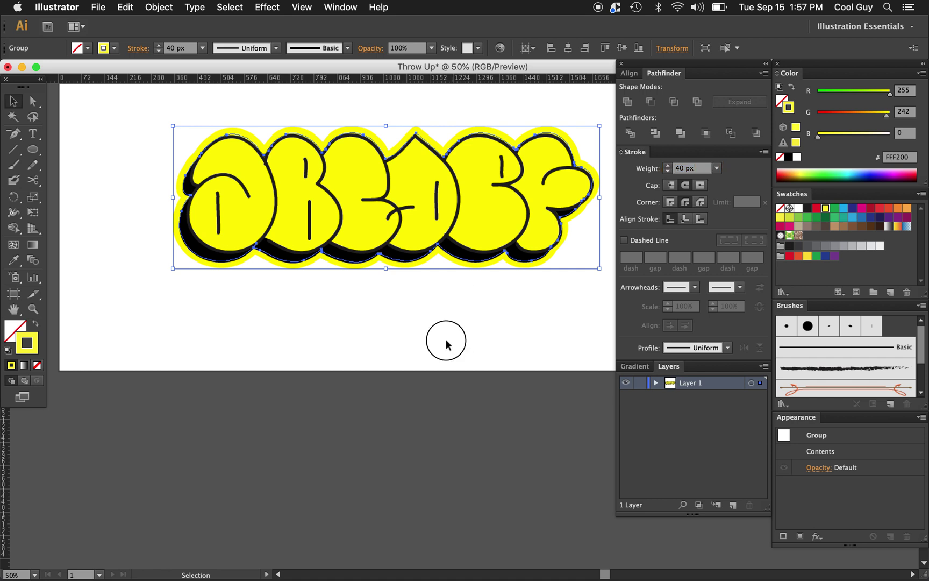
{"action": "left_click", "coordinate": [446, 339]}
Step: Draw a large circle over the upper part of the F, fill it blue 00AEEF without a stroke and place it behind the lettering
{"action": "key", "text": "z"}
{"action": "left_click", "coordinate": [446, 341], "text": "alt"}
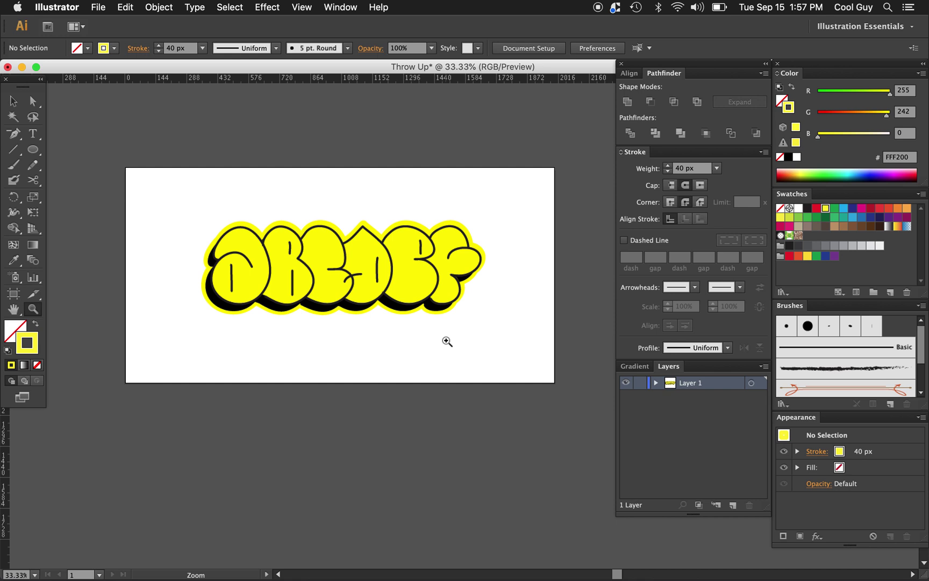
{"action": "key", "text": "l"}
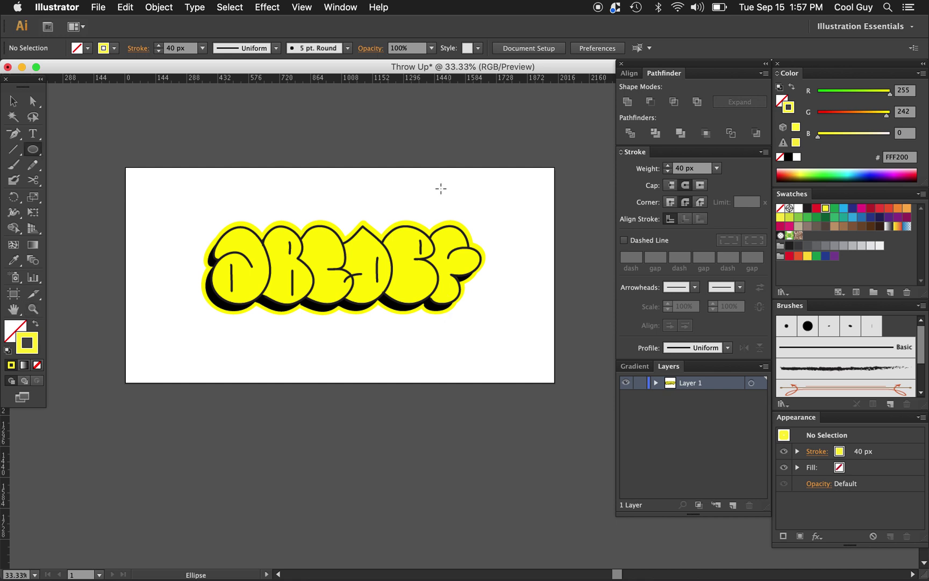
{"action": "left_click_drag", "start_coordinate": [441, 188], "coordinate": [514, 267]}
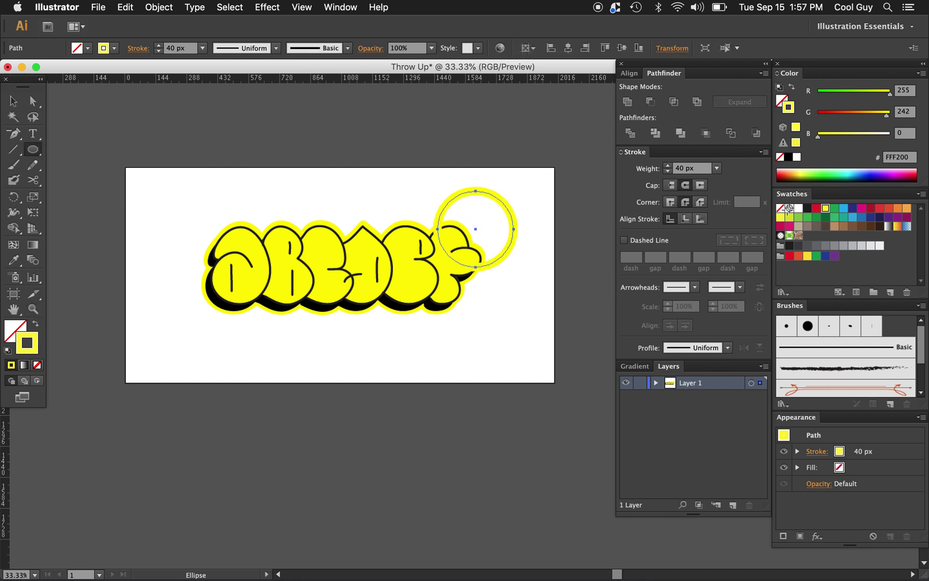
{"action": "left_click", "coordinate": [843, 208]}
{"action": "left_click", "coordinate": [791, 88]}
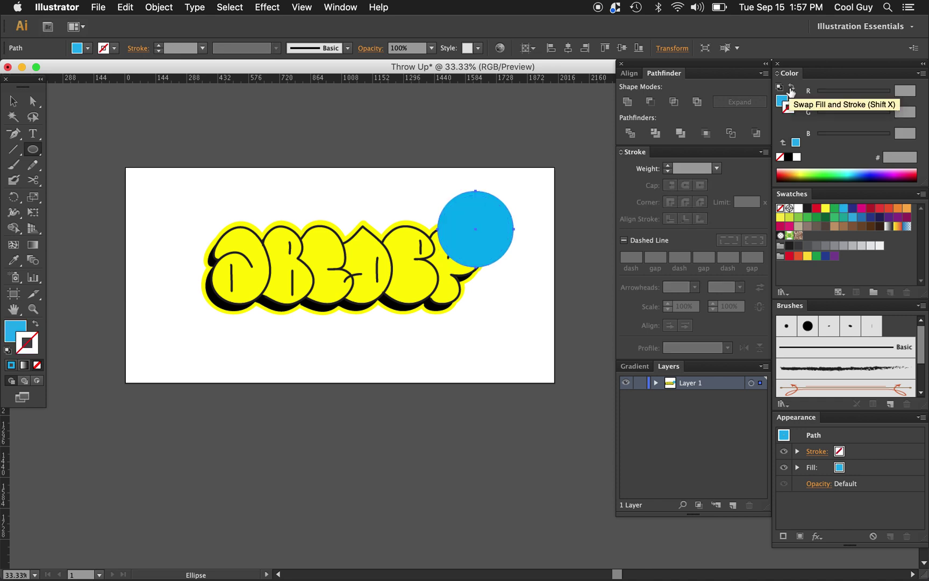
{"action": "key", "text": "v"}
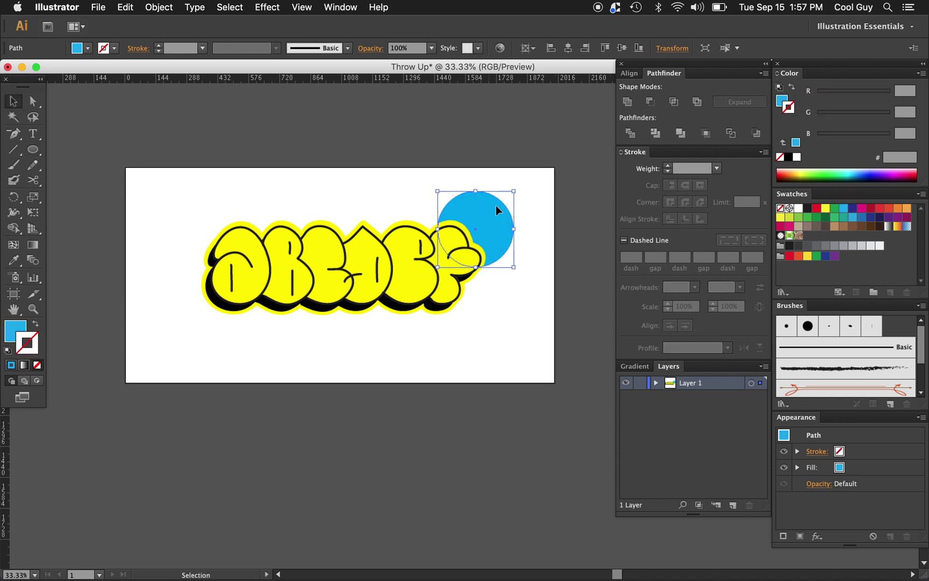
Step: Surround the blue circle near the F with smaller blue circles and place a large copy behind the lower part of the A
{"action": "left_click_drag", "start_coordinate": [499, 203], "coordinate": [265, 285]}
{"action": "key", "text": "shift+Up"}
{"action": "key", "text": "shift+Up"}
{"action": "key", "text": "shift+Up"}
{"action": "key", "text": "shift+Up"}
{"action": "key", "text": "shift+Up"}
{"action": "key", "text": "shift+Up"}
{"action": "left_click", "coordinate": [506, 349]}
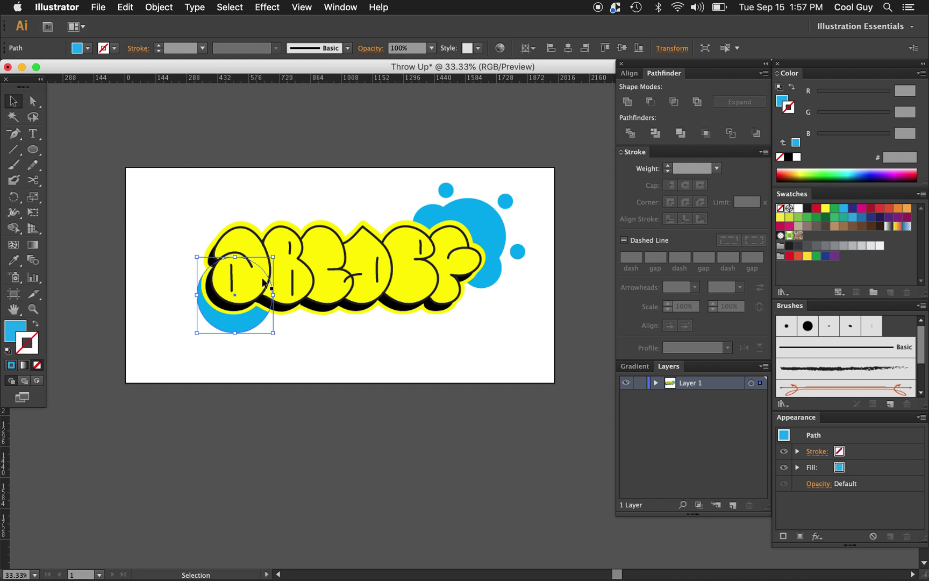
Step: Fill the circle copy behind the A with red ED1C24, shrink it and shift it towards the letter's left edge
{"action": "left_click", "coordinate": [817, 209]}
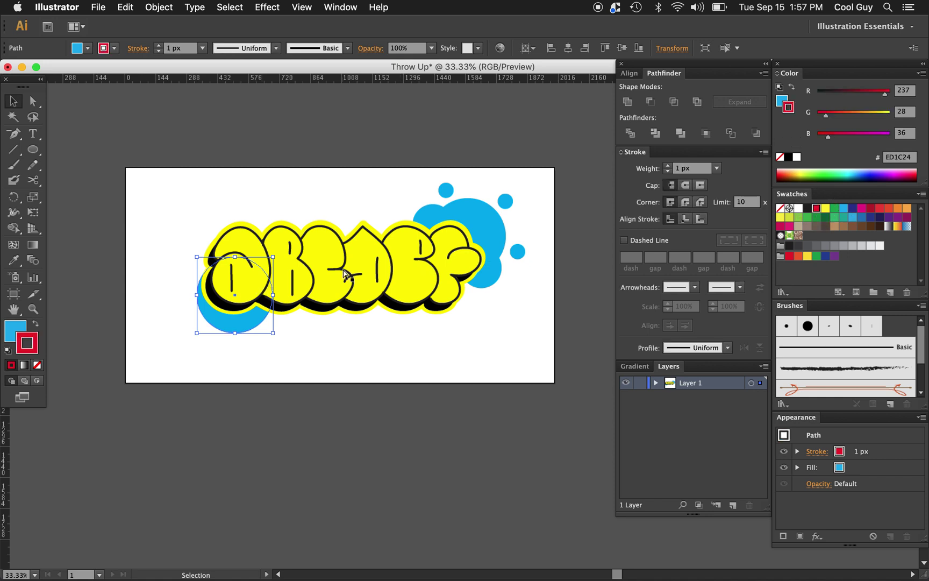
{"action": "key", "text": "super+z"}
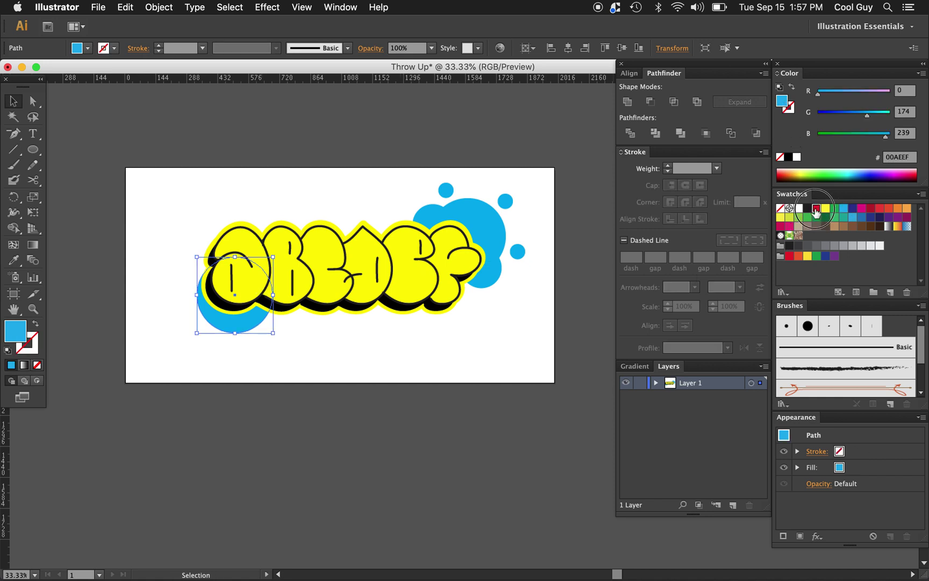
{"action": "left_click", "coordinate": [816, 208]}
{"action": "mouse_move", "coordinate": [215, 299]}
{"action": "left_mouse_down"}
{"action": "mouse_move", "coordinate": [156, 293]}
{"action": "mouse_move", "coordinate": [200, 296]}
{"action": "left_mouse_up"}
{"action": "key", "text": "shift+Up"}
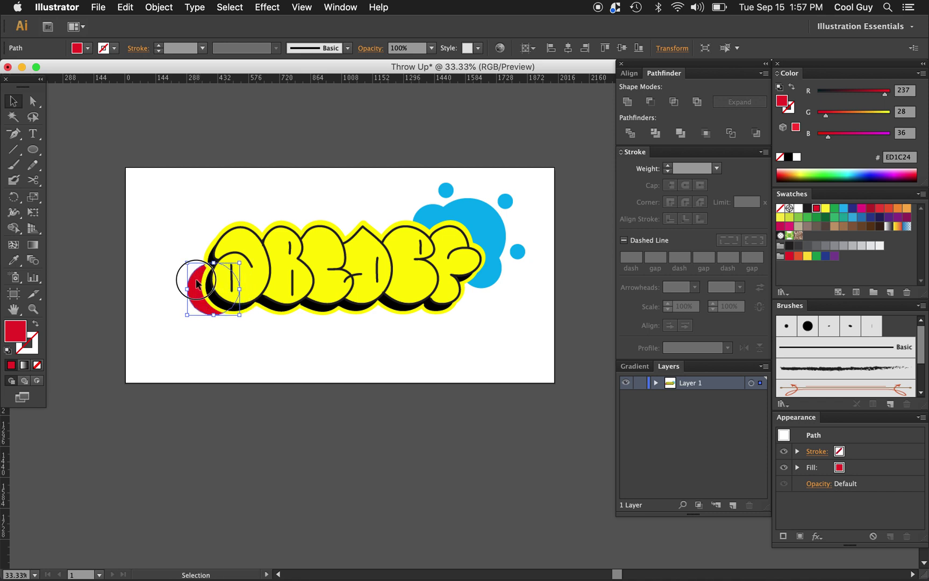
Step: Add smaller red circle copies around the one behind the A, including two small detached dots to its lower left
{"action": "left_click_drag", "start_coordinate": [198, 286], "coordinate": [235, 317]}
{"action": "key", "text": "super+z"}
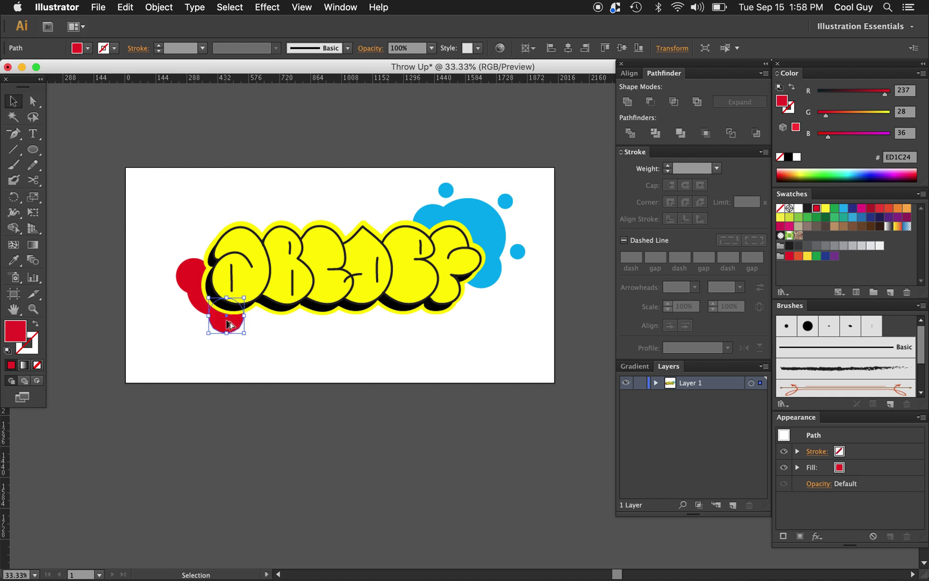
{"action": "left_click_drag", "start_coordinate": [228, 324], "coordinate": [213, 346]}
{"action": "left_click_drag", "start_coordinate": [214, 346], "coordinate": [169, 299]}
{"action": "left_click", "coordinate": [318, 347]}
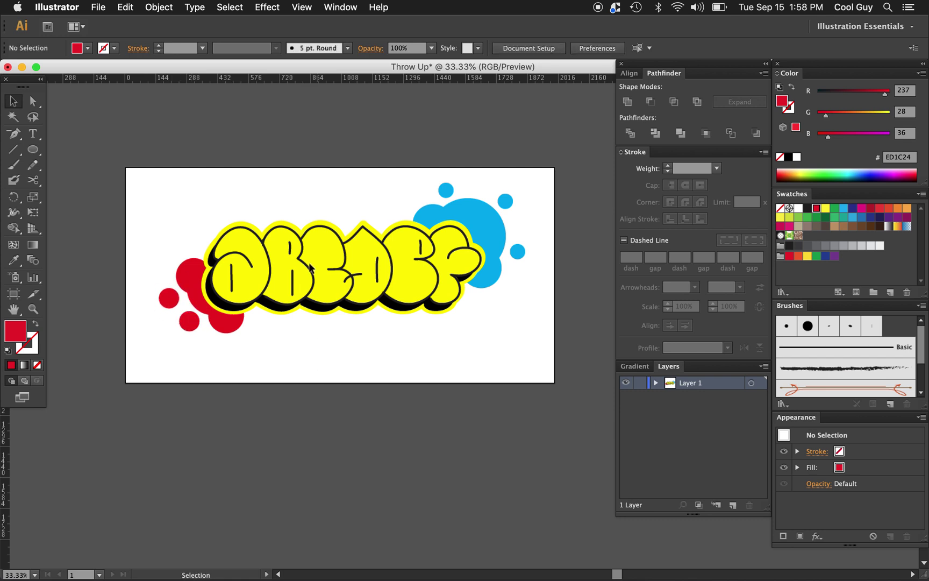